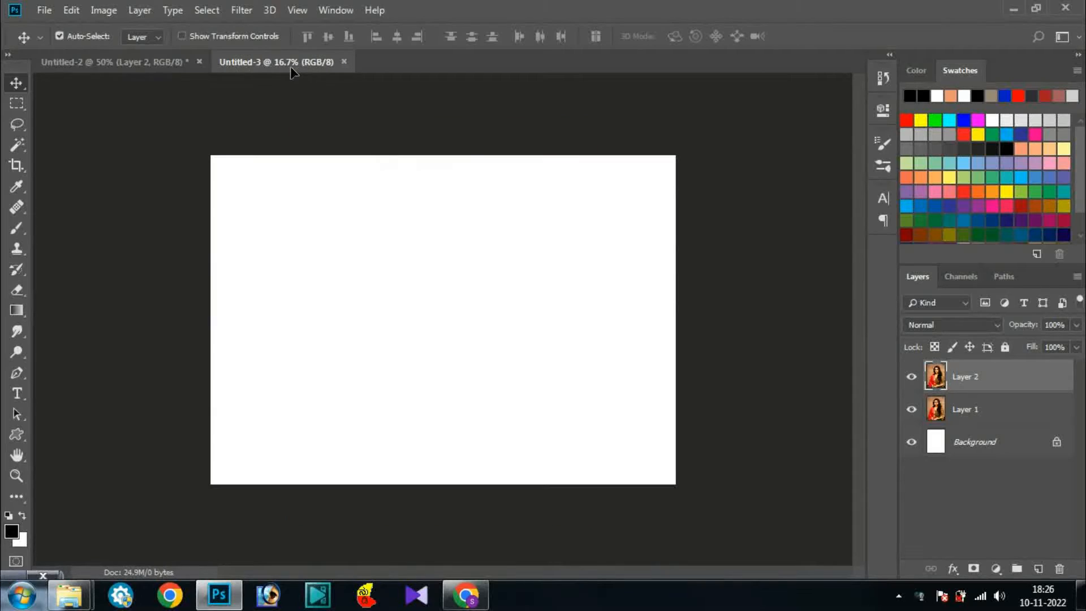
# Step: Bring the portrait photo into the Untitled-3 document and scale it up proportionally to about 259%
pyautogui.moveTo(415, 327); pyautogui.dragTo(444, 336)
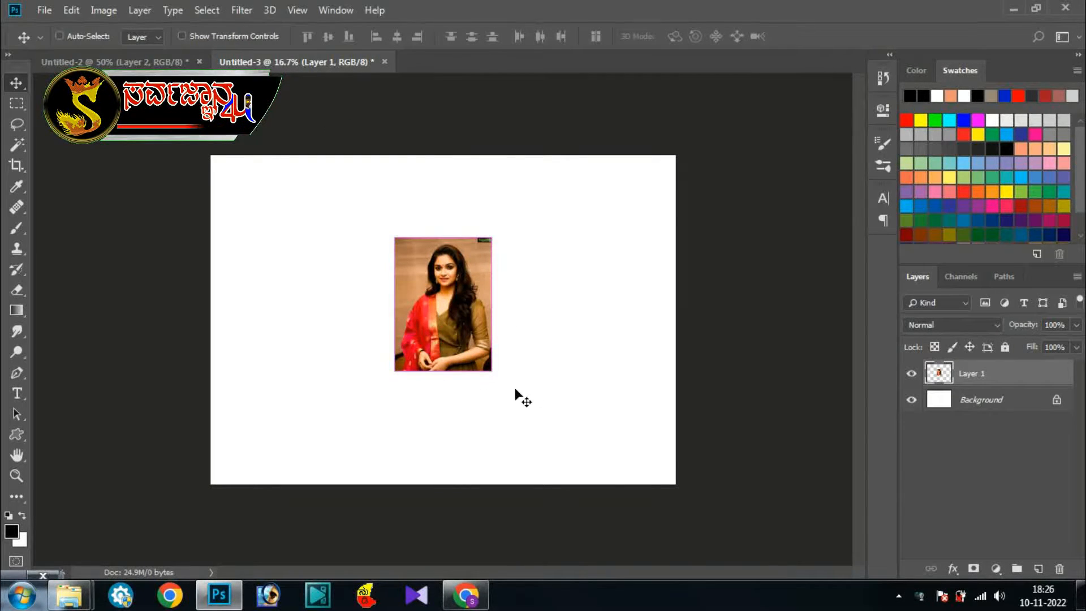
pyautogui.hotkey('ctrl', 't')
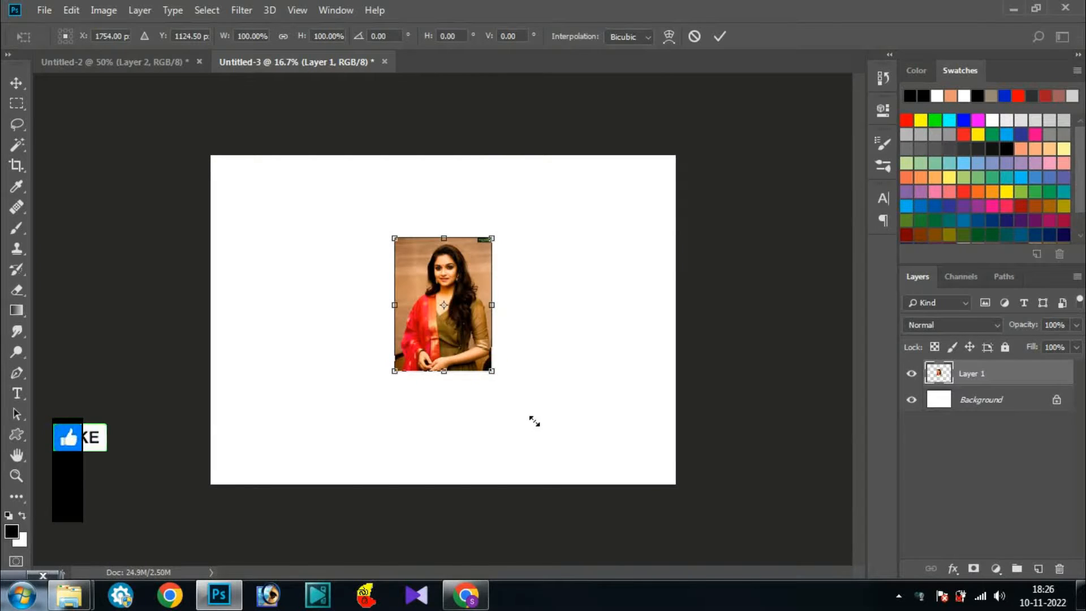
pyautogui.moveTo(586, 461)
pyautogui.mouseDown()
pyautogui.moveTo(602, 479)
pyautogui.moveTo(595, 468)
pyautogui.mouseUp()
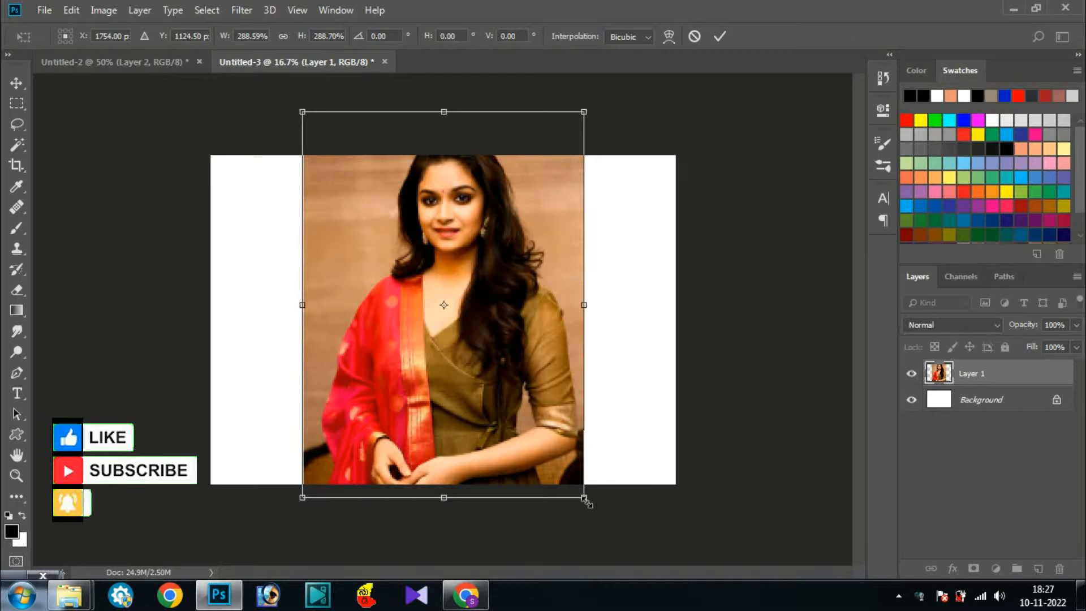
pyautogui.moveTo(574, 487); pyautogui.dragTo(569, 479)
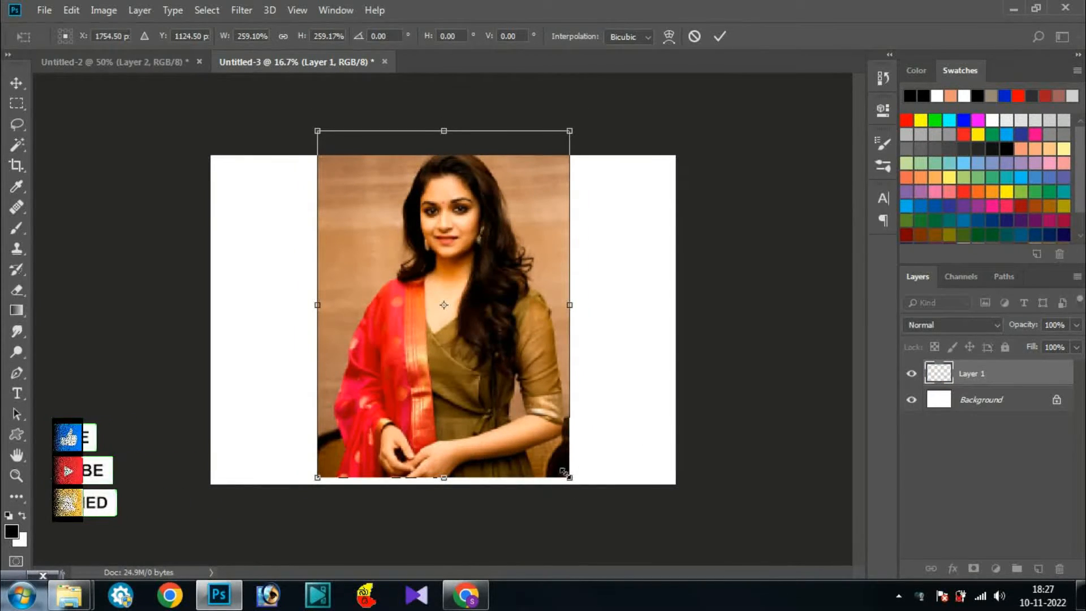
# Step: Move the enlarged photo straight down to a Y position of about 1268.5 px and apply the transform
pyautogui.press('Down')
pyautogui.press('Down')
pyautogui.press('Down')
pyautogui.press('Down')
pyautogui.press('Down')
pyautogui.press('Down')
pyautogui.press('Down')
pyautogui.press('Down')
pyautogui.press('Down')
pyautogui.press('Down')
pyautogui.press('Down')
pyautogui.press('Down')
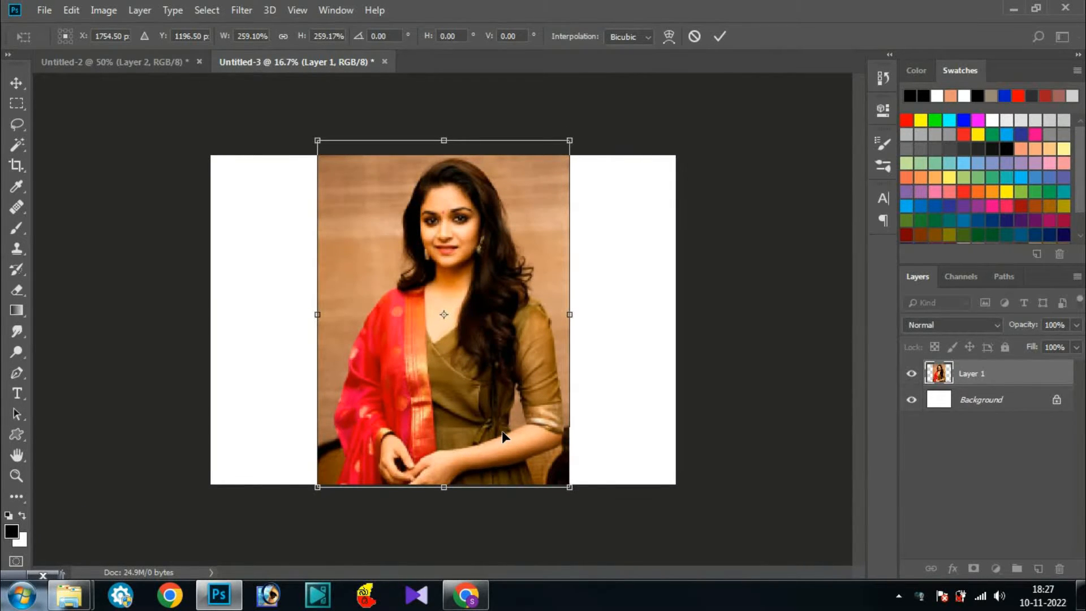
pyautogui.press('Up')
pyautogui.press('Up')
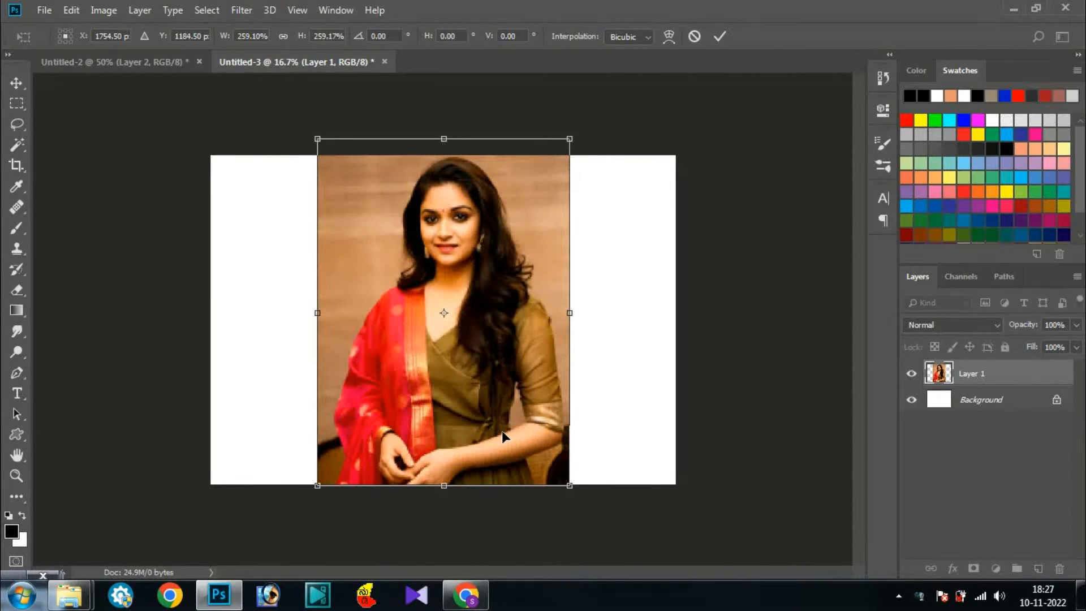
pyautogui.press('Down')
pyautogui.press('Down')
pyautogui.press('Down')
pyautogui.press('Down')
pyautogui.press('Down')
pyautogui.press('Down')
pyautogui.press('Down')
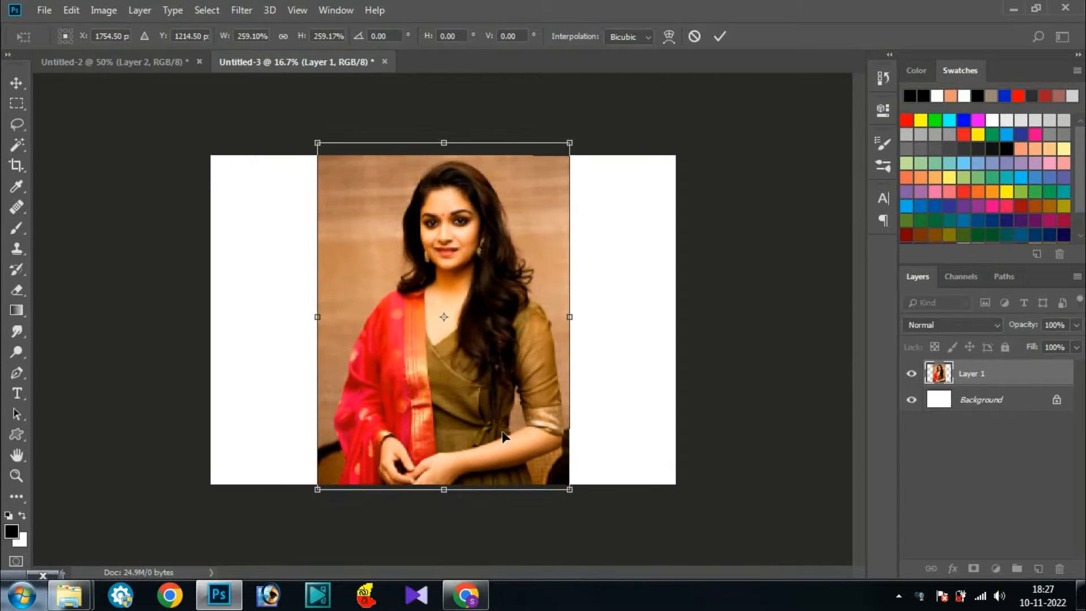
pyautogui.press('Down')
pyautogui.press('Down')
pyautogui.press('Down')
pyautogui.press('Down')
pyautogui.press('Down')
pyautogui.press('Down')
pyautogui.press('Down')
pyautogui.press('Return')
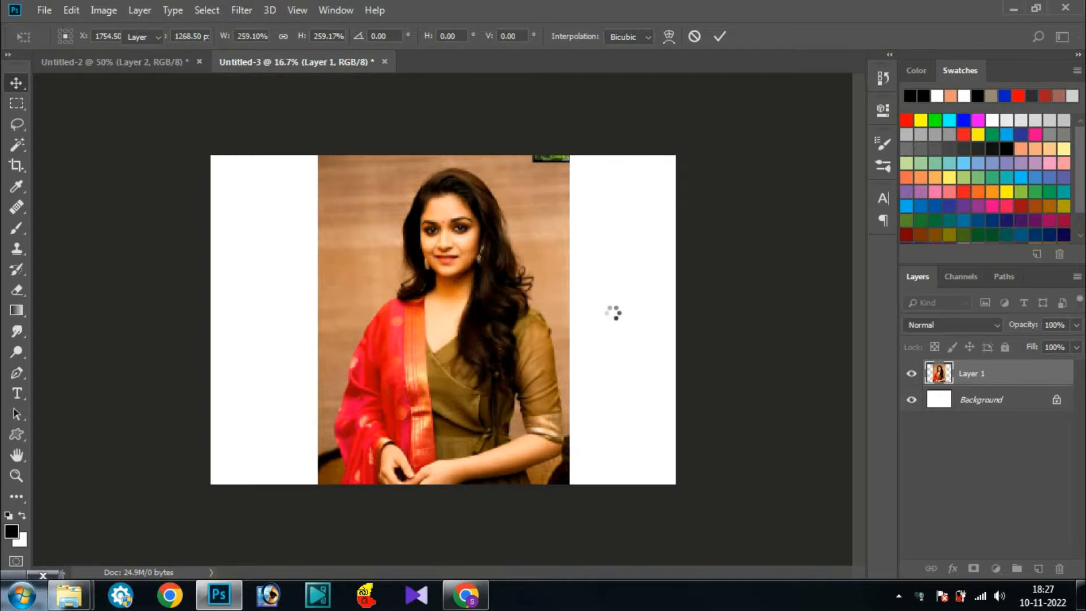
# Step: Copy the part of the photo inside the canvas to a new layer and delete the original Layer 1
pyautogui.press('m')
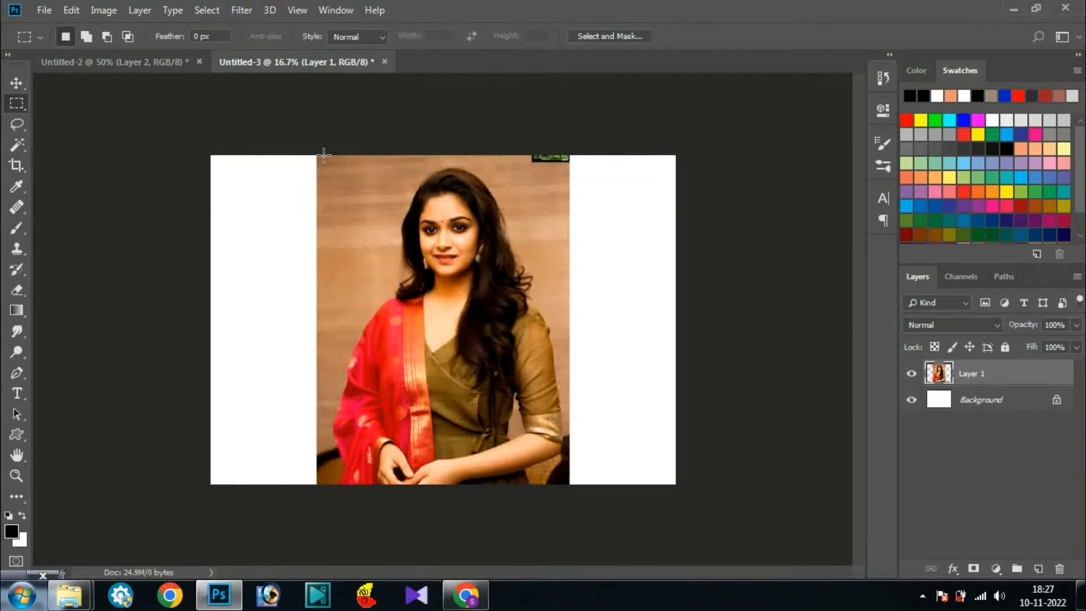
pyautogui.moveTo(317, 157); pyautogui.dragTo(571, 484)
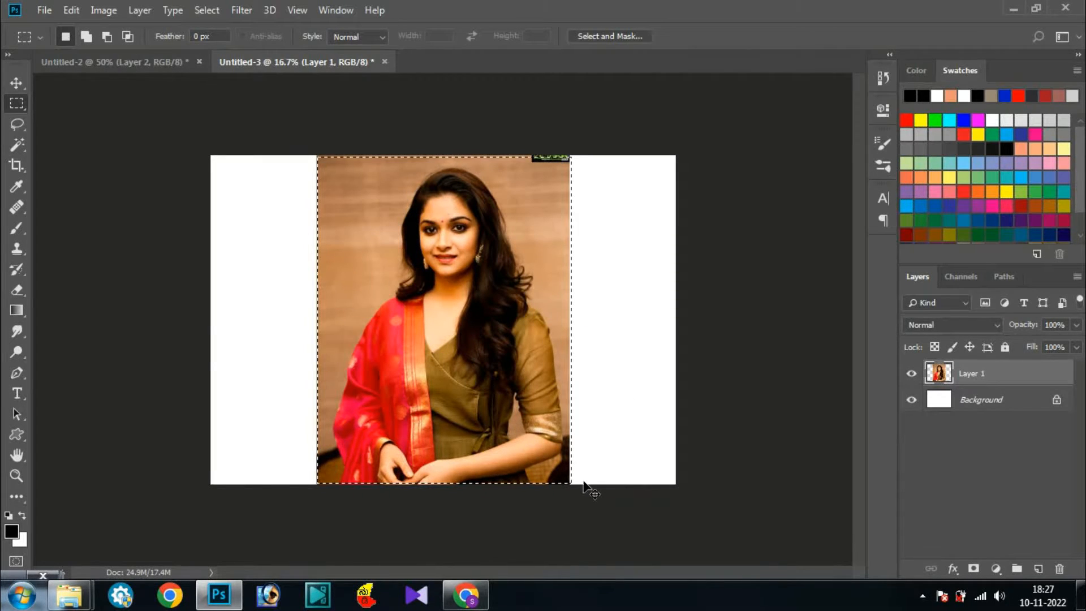
pyautogui.hotkey('ctrl', 'j')
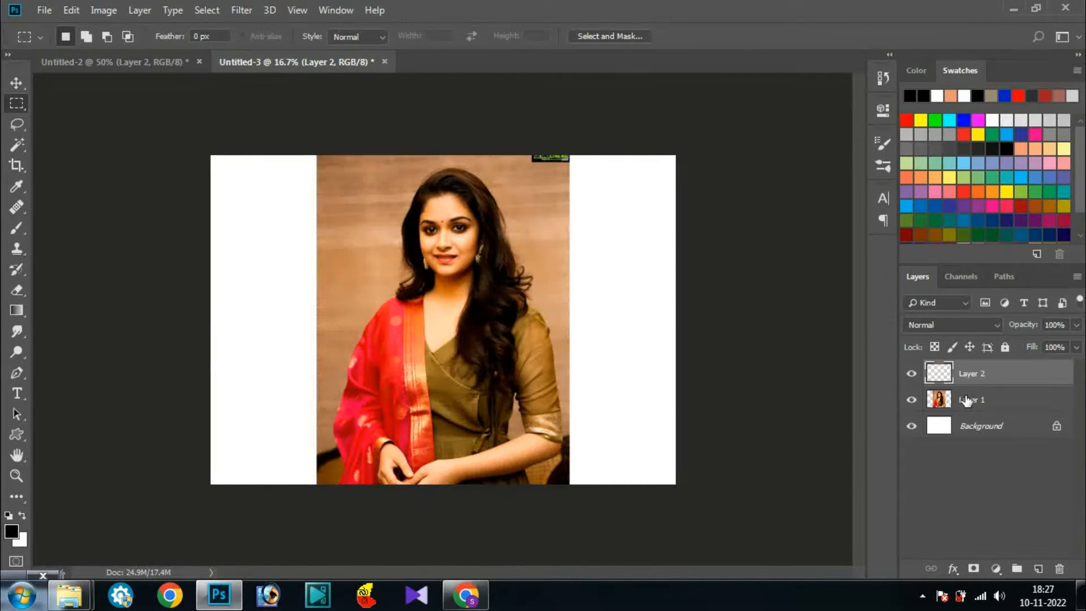
pyautogui.click(967, 399)
pyautogui.press('Delete')
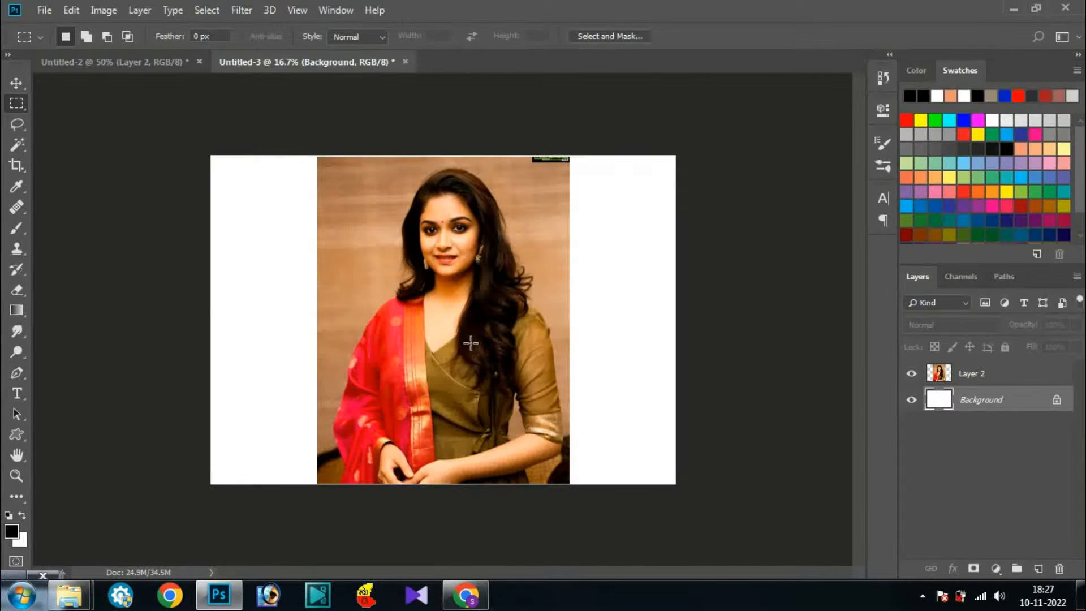
# Step: Select the tan backdrop on Layer 2 with the Magic Wand and extend the selection to similar colours
pyautogui.press('w')
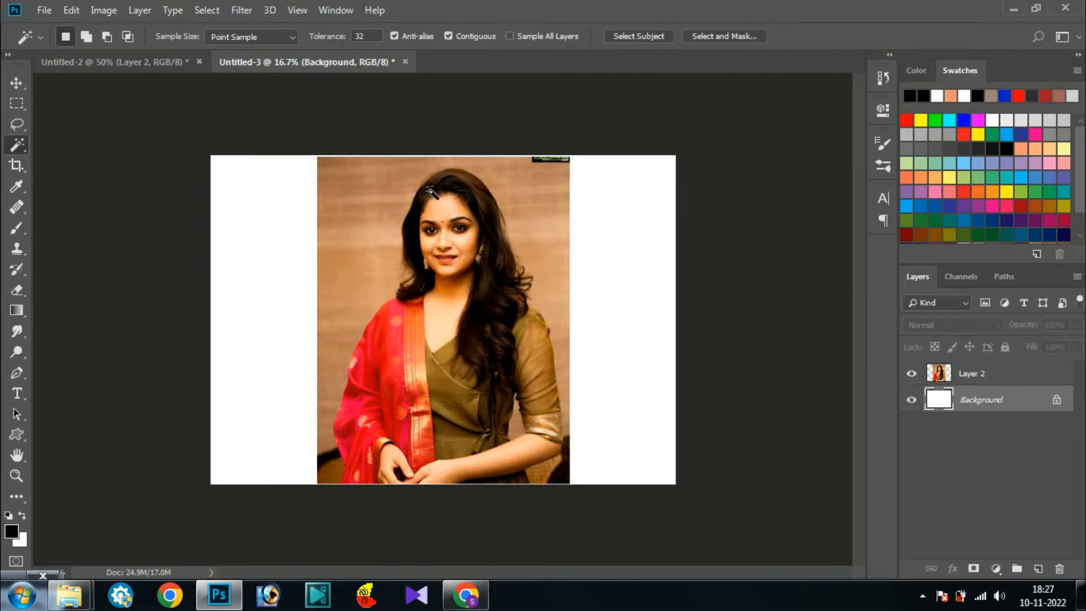
pyautogui.click(531, 267)
pyautogui.hotkey('ctrl', 'd')
pyautogui.click(965, 374)
pyautogui.click(355, 236)
pyautogui.keyDown('shift'); pyautogui.click(344, 185); pyautogui.keyUp('shift')
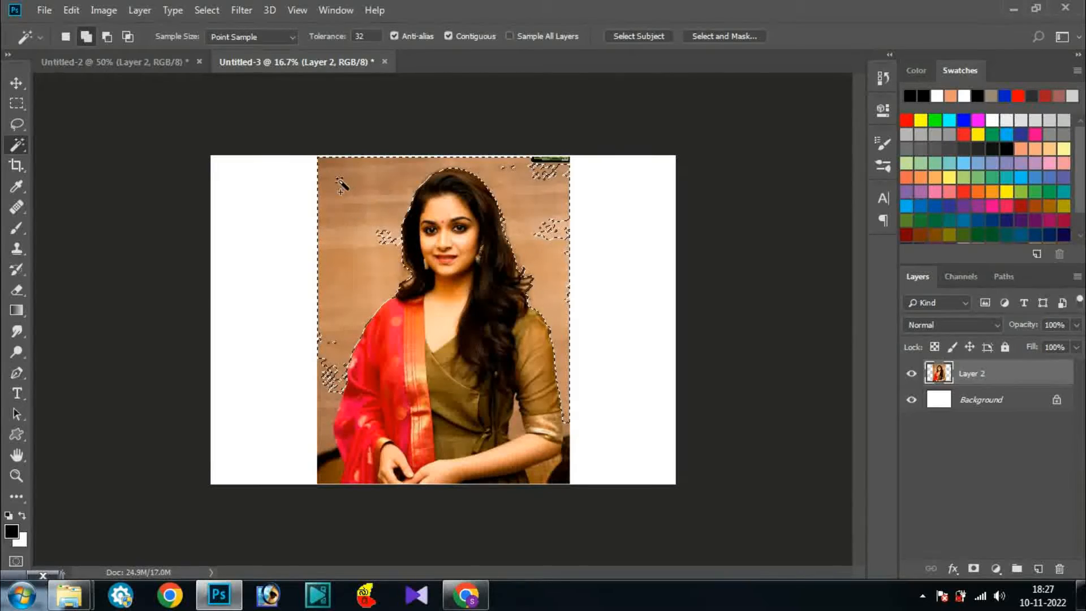
pyautogui.rightClick(366, 235)
pyautogui.click(430, 399)
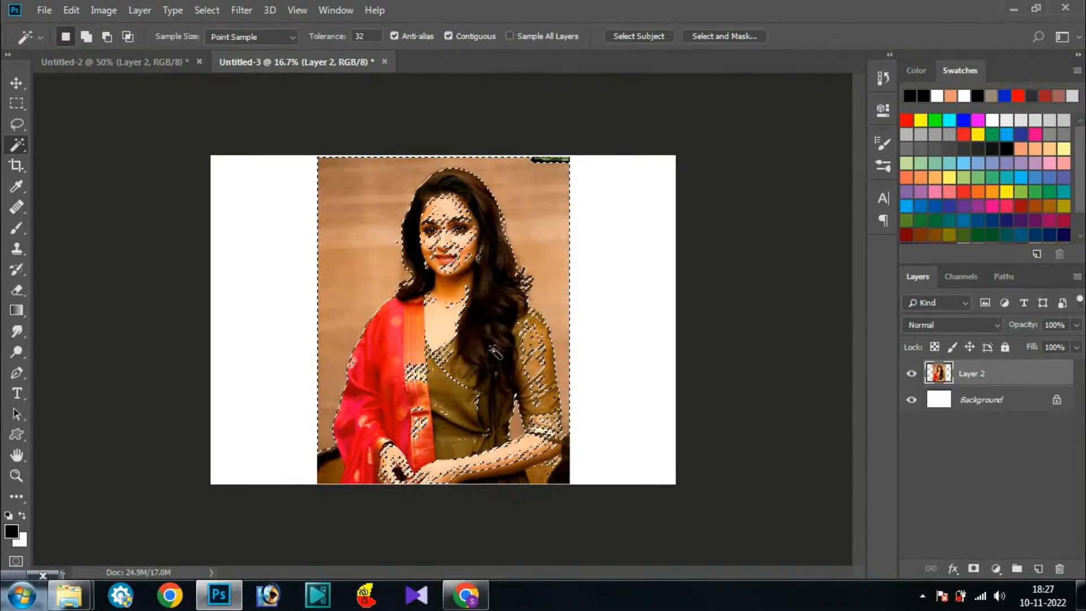
# Step: Subtract the woman's face, hair, clothing and hands, plus the lower corner areas, from the selection with the Lasso
pyautogui.press('l')
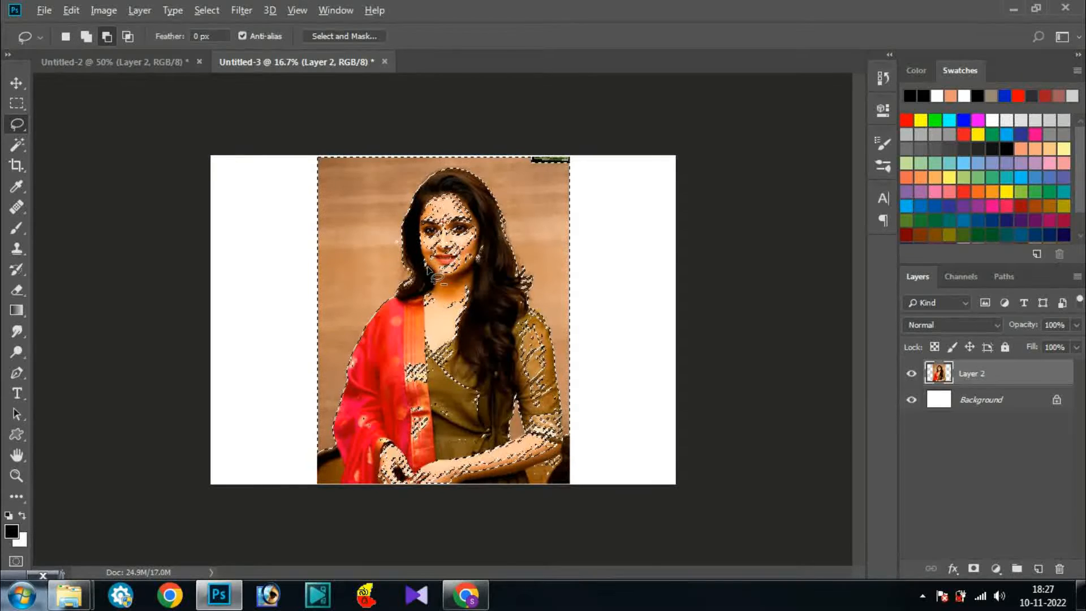
pyautogui.keyDown('alt'); pyautogui.moveTo(416, 262); pyautogui.dragTo(413, 231); pyautogui.keyUp('alt')
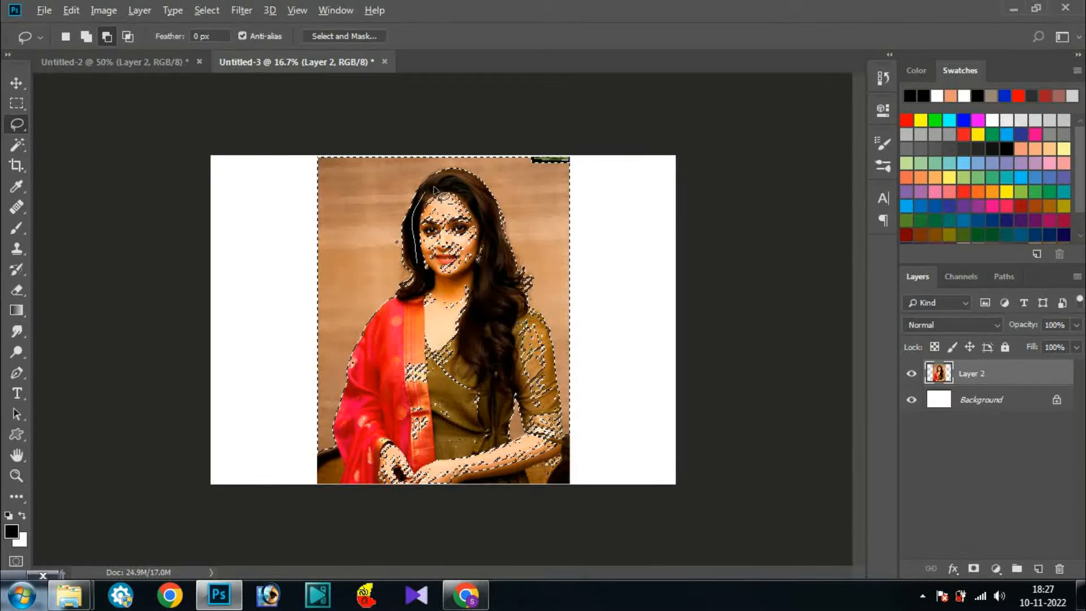
pyautogui.keyDown('alt'); pyautogui.moveTo(481, 202); pyautogui.dragTo(503, 253); pyautogui.keyUp('alt')
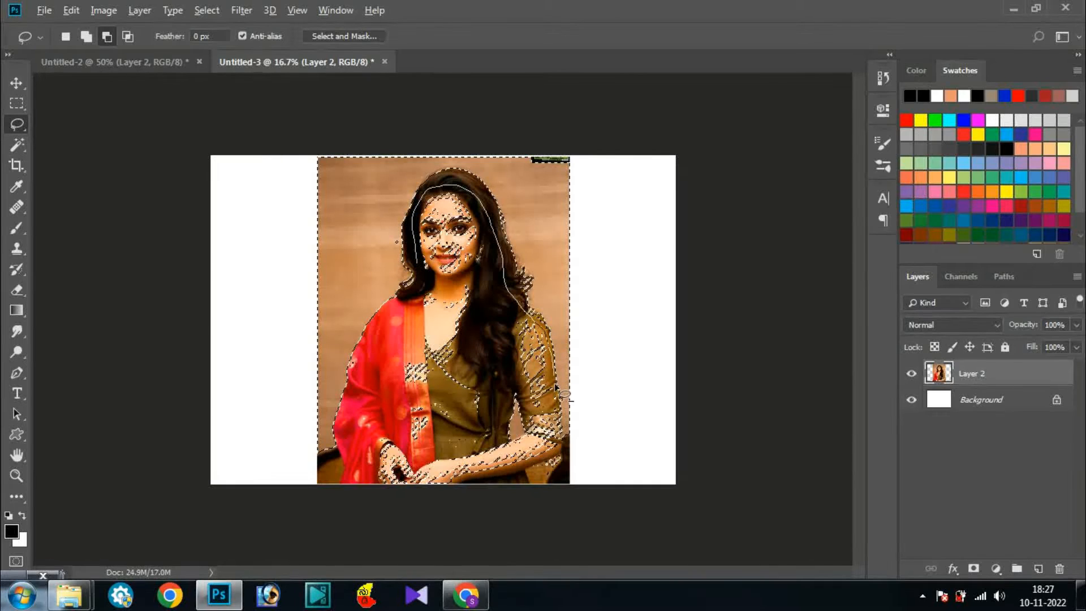
pyautogui.keyDown('alt'); pyautogui.moveTo(564, 437); pyautogui.dragTo(562, 449); pyautogui.keyUp('alt')
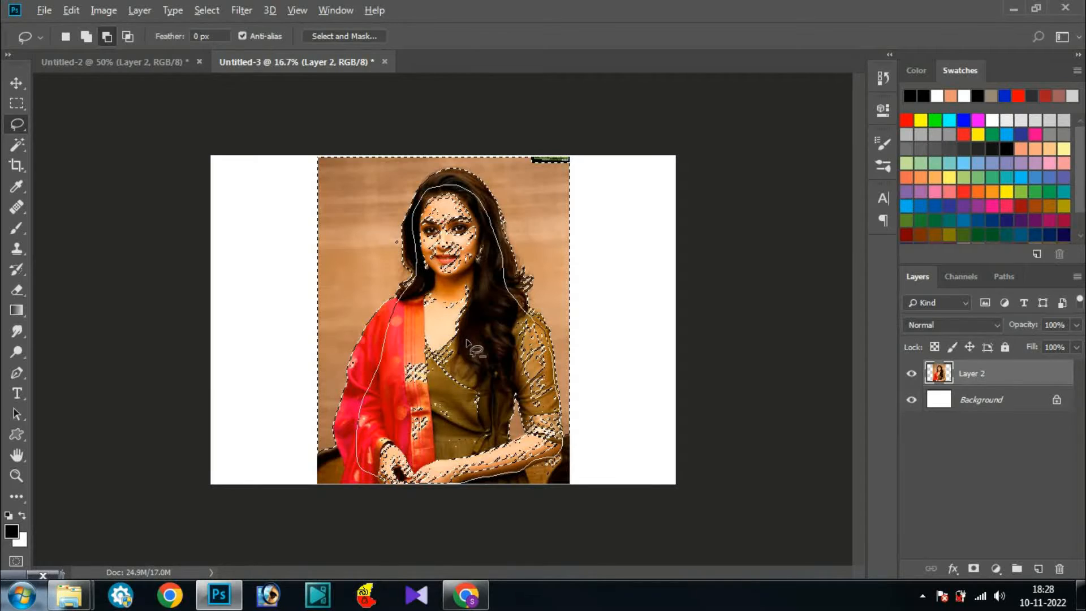
pyautogui.moveTo(456, 340); pyautogui.dragTo(459, 343)
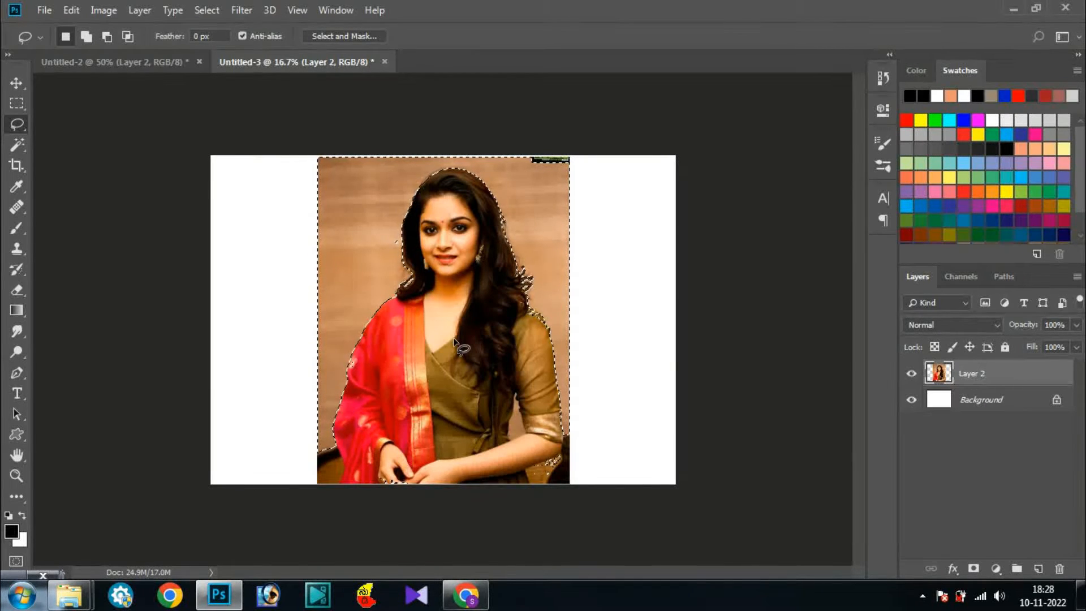
pyautogui.moveTo(345, 461)
pyautogui.mouseDown()
pyautogui.moveTo(356, 525)
pyautogui.moveTo(310, 521)
pyautogui.mouseUp()
pyautogui.moveTo(562, 435)
pyautogui.mouseDown()
pyautogui.moveTo(569, 474)
pyautogui.moveTo(516, 469)
pyautogui.mouseUp()
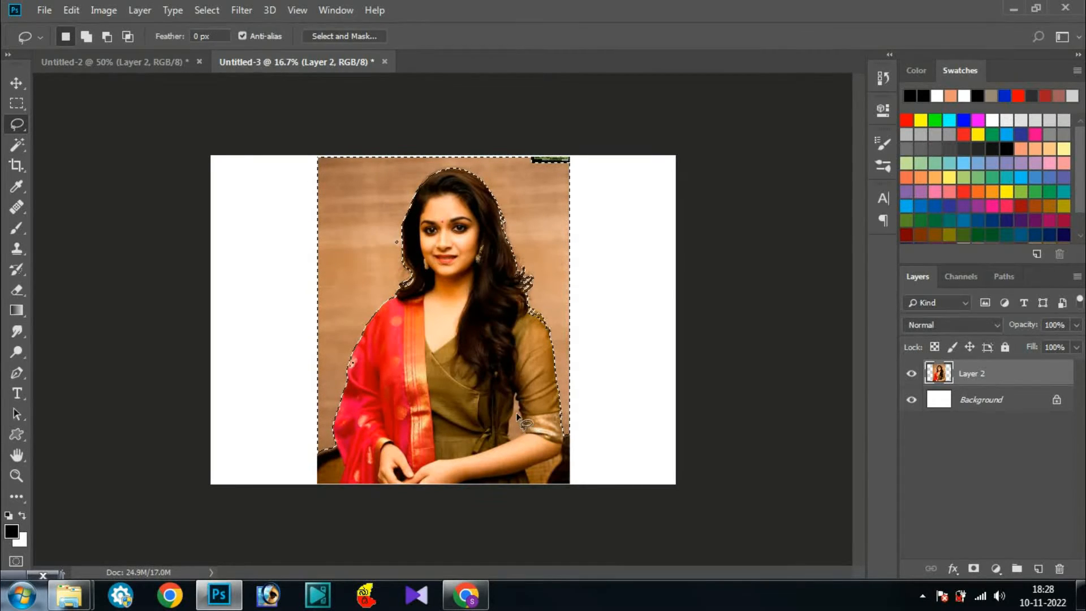
# Step: Add the gap between arm and waist to the selection, delete the selected backdrop and deselect
pyautogui.press('w')
pyautogui.click(514, 428)
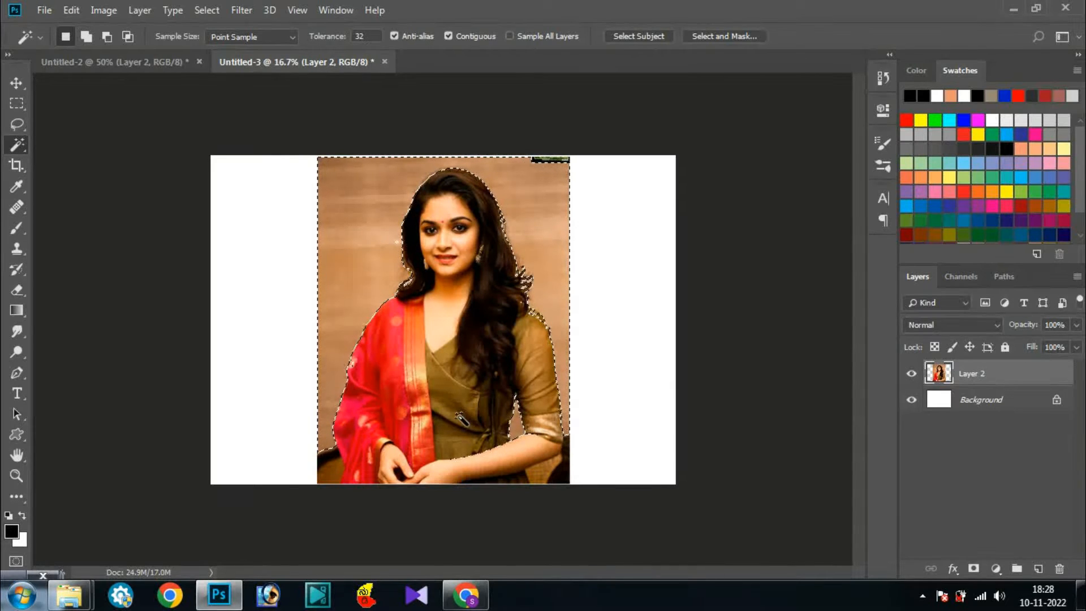
pyautogui.press('l')
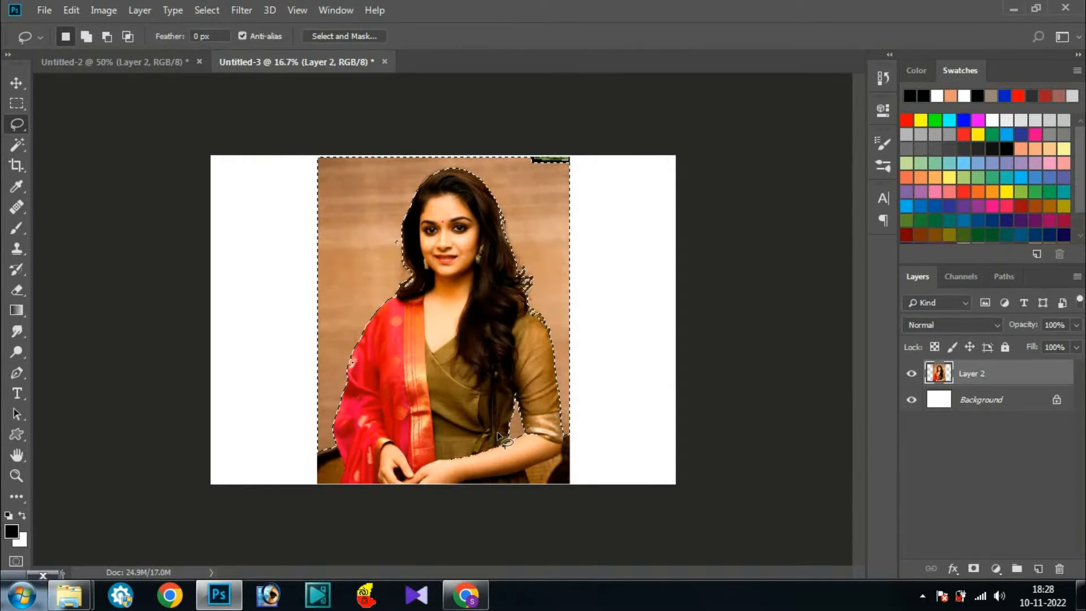
pyautogui.press('alt')
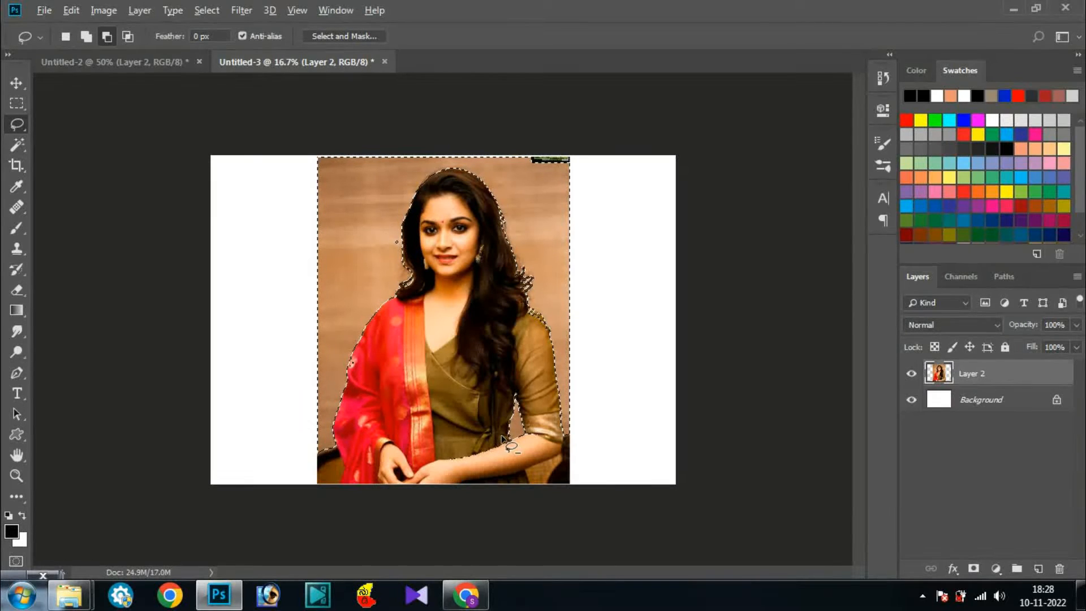
pyautogui.moveTo(442, 470); pyautogui.dragTo(450, 479)
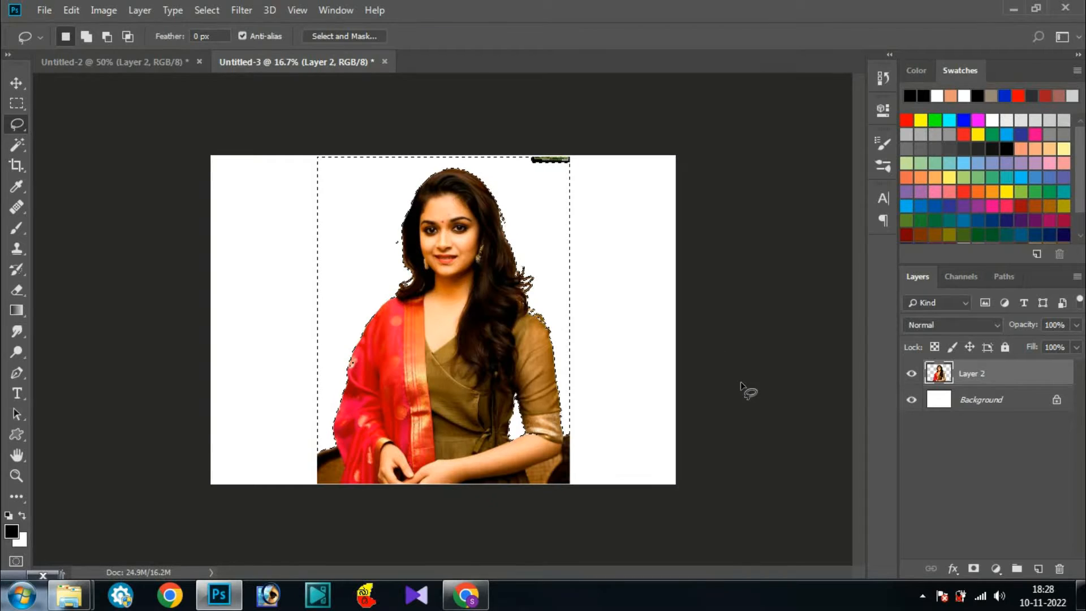
pyautogui.hotkey('ctrl', 'd')
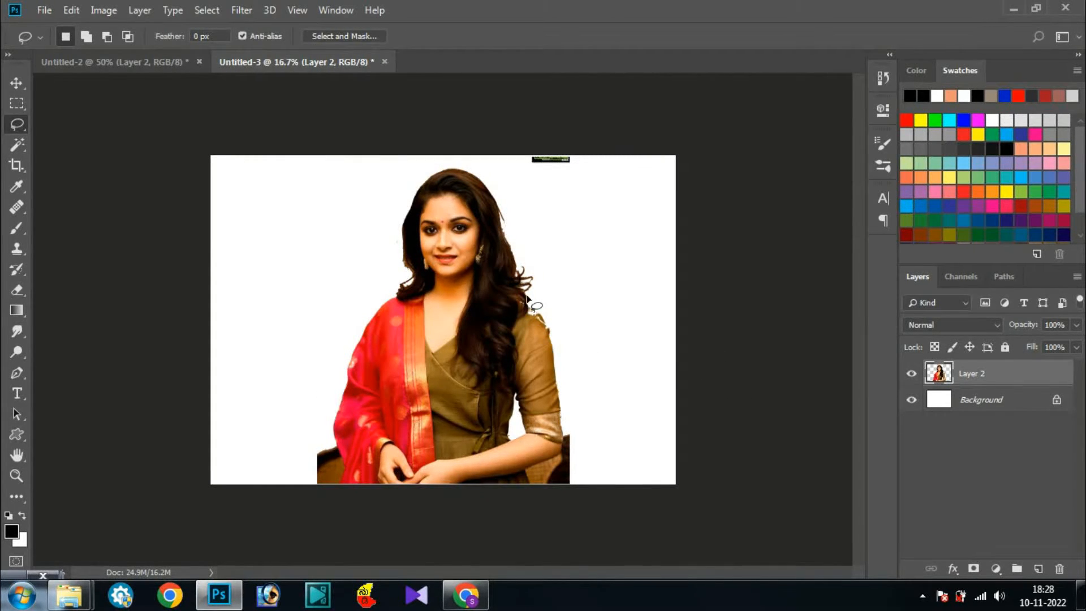
# Step: Set the Eraser to a round 900 px tip and erase the leftover dark strip at the photo's upper corner
pyautogui.press('e')
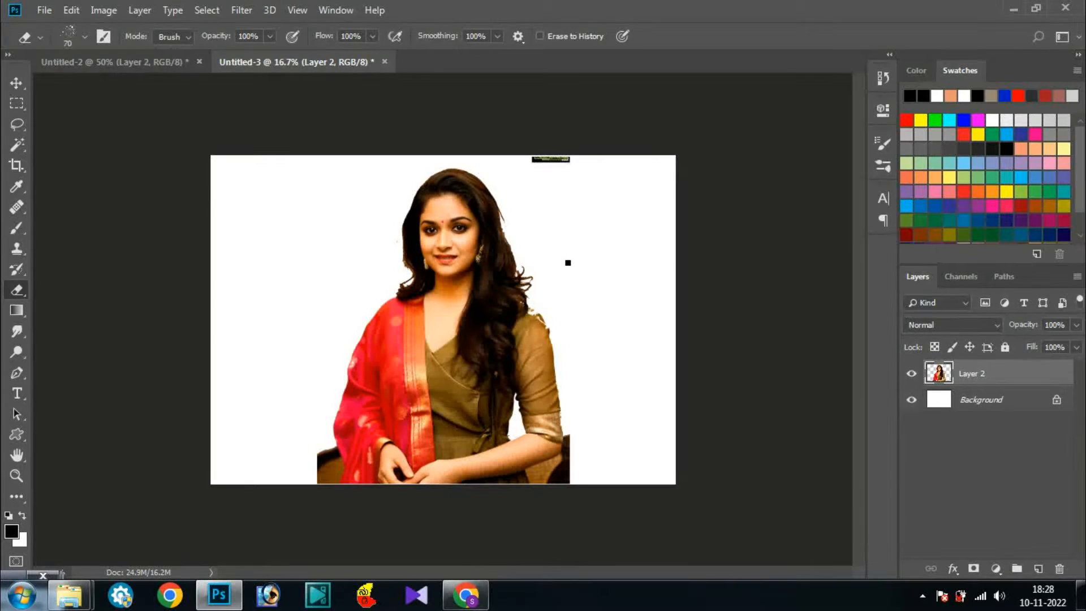
pyautogui.rightClick(548, 205)
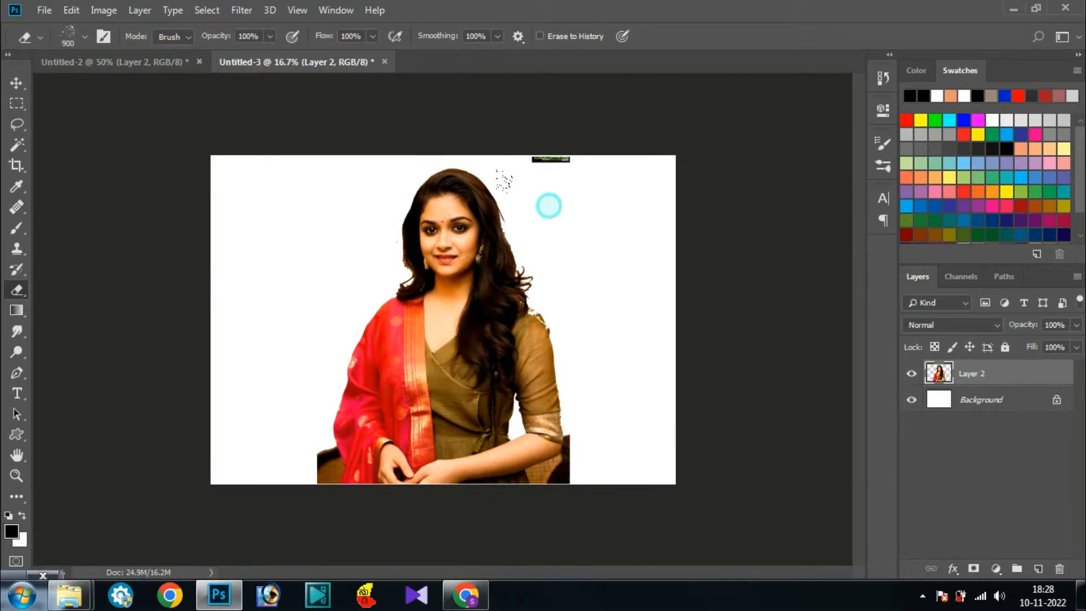
pyautogui.click(578, 316)
pyautogui.click(810, 199)
pyautogui.click(583, 162)
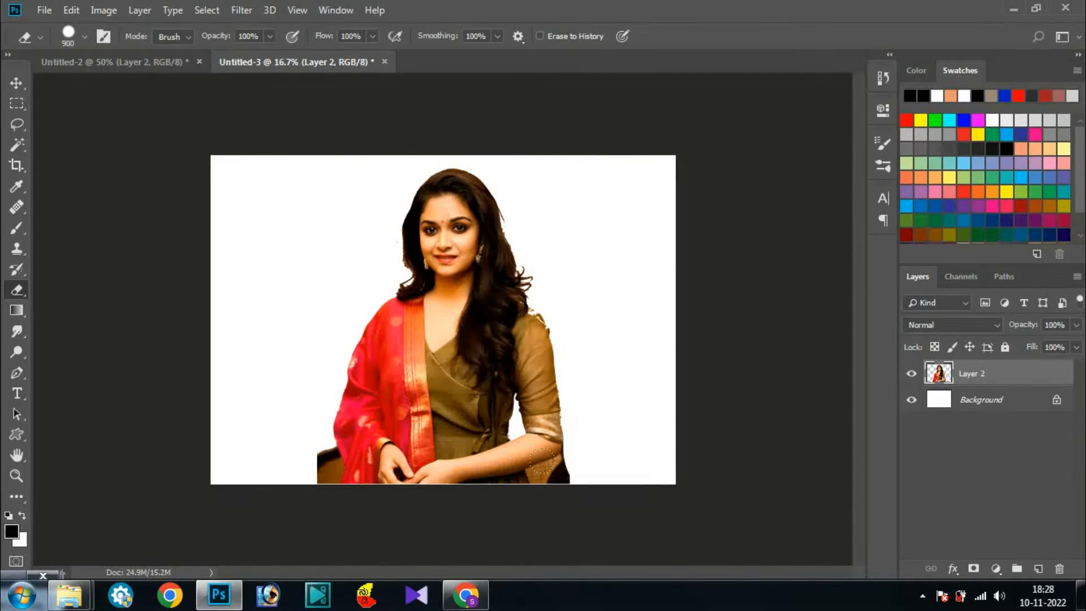
# Step: Erase the chair remnant beside and below the woman's elbow with a 150 px eraser
pyautogui.hotkey('ctrl', '+')
pyautogui.moveTo(636, 508); pyautogui.dragTo(609, 413)
pyautogui.hotkey('ctrl', '+')
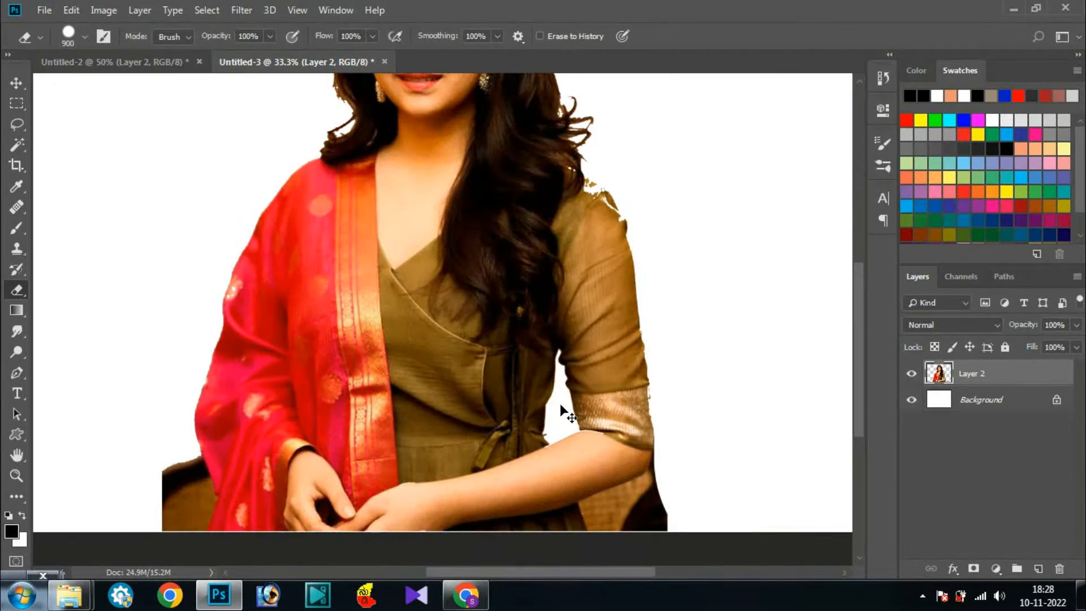
pyautogui.scroll(-2, 562, 407)
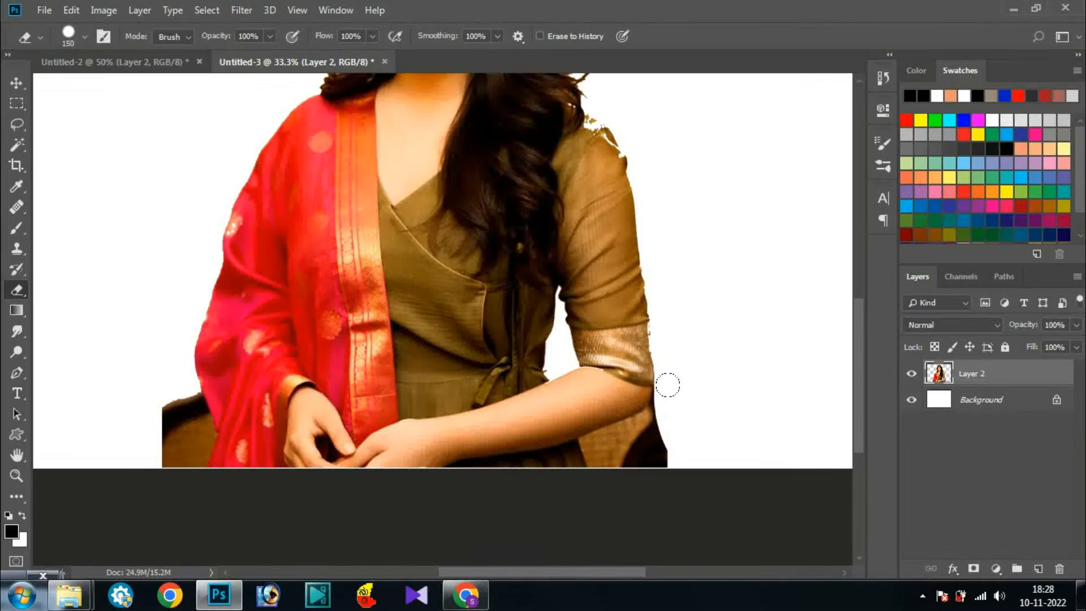
pyautogui.moveTo(645, 422)
pyautogui.mouseDown()
pyautogui.moveTo(617, 447)
pyautogui.moveTo(593, 443)
pyautogui.moveTo(651, 444)
pyautogui.moveTo(657, 456)
pyautogui.mouseUp()
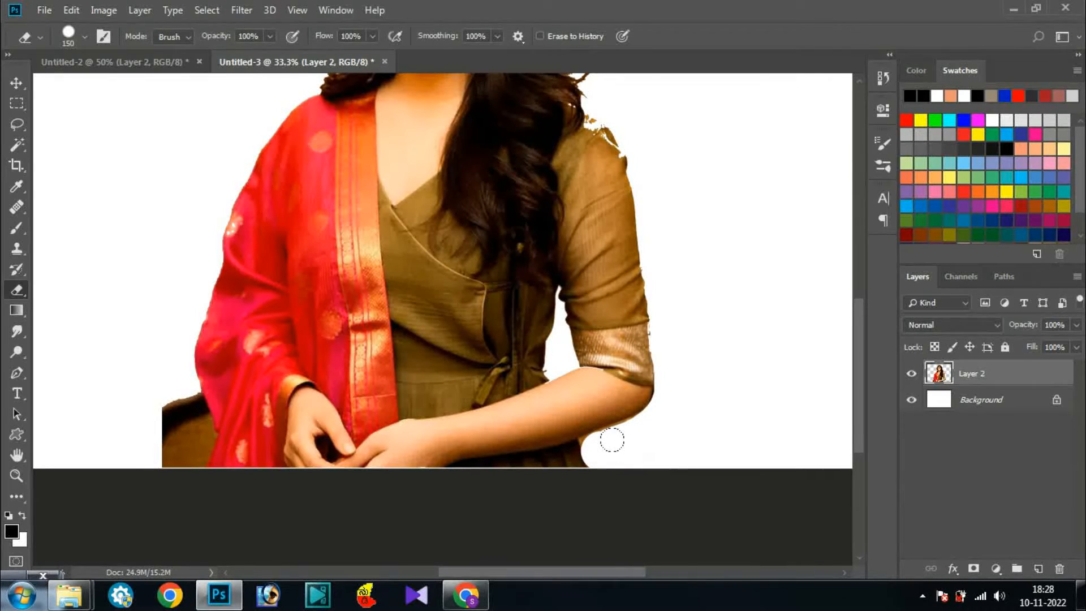
# Step: Reduce the eraser to 40 px and clean up the dress edge just below the forearm
pyautogui.press('[')
pyautogui.press('[')
pyautogui.press('[')
pyautogui.click(588, 445)
pyautogui.click(593, 445)
pyautogui.click(592, 464)
# Step: Erase the ragged backdrop fringe along the top of the olive sleeve's shoulder
pyautogui.click(590, 116)
pyautogui.moveTo(594, 119)
pyautogui.mouseDown()
pyautogui.moveTo(628, 151)
pyautogui.moveTo(619, 146)
pyautogui.mouseUp()
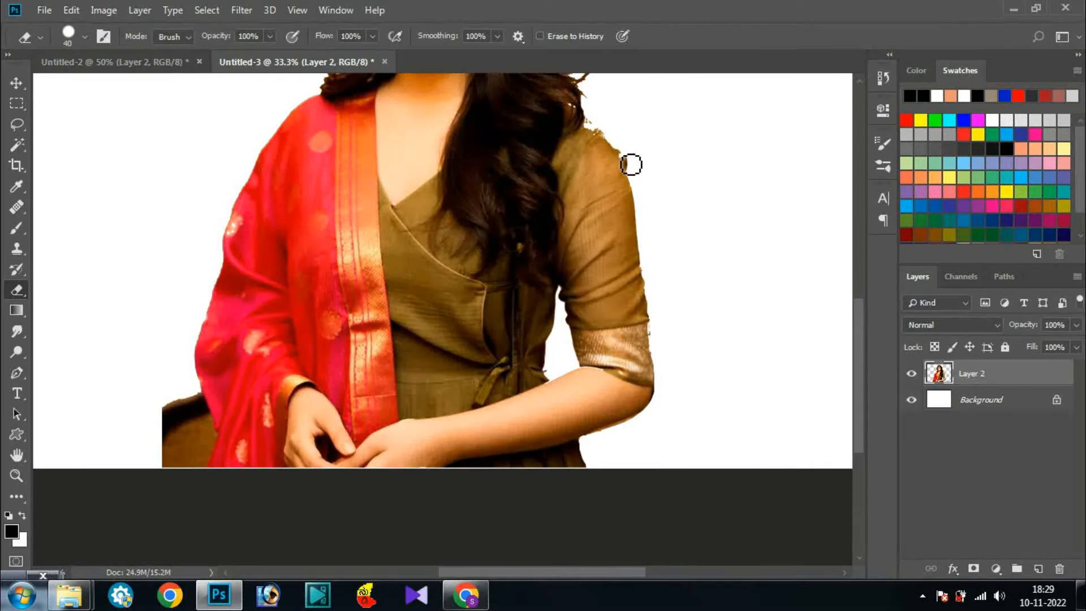
pyautogui.click(592, 119)
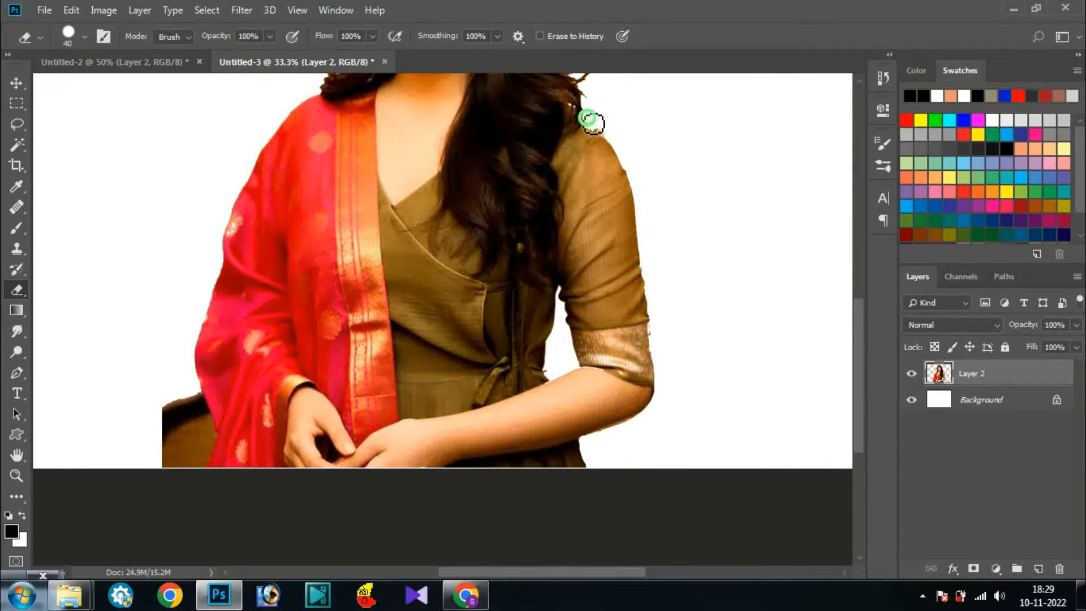
pyautogui.moveTo(604, 130); pyautogui.dragTo(610, 139)
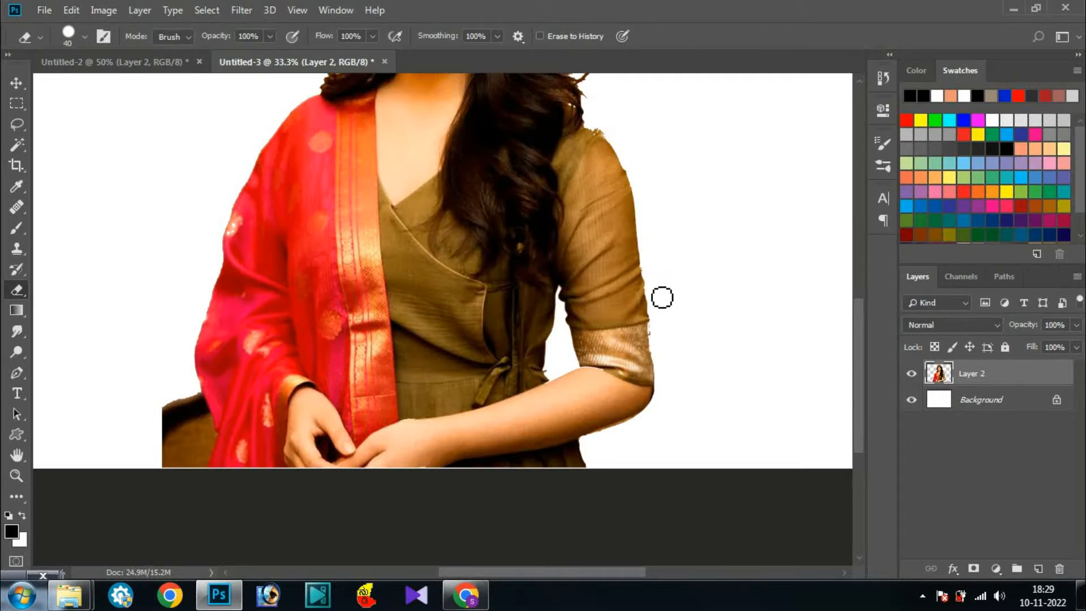
# Step: Touch up the olive sleeve's outer edge, then erase the chair remnant beside the red dupatta with a 125 px eraser
pyautogui.click(659, 327)
pyautogui.press(']')
pyautogui.press(']')
pyautogui.press(']')
pyautogui.moveTo(181, 391)
pyautogui.mouseDown()
pyautogui.moveTo(190, 442)
pyautogui.moveTo(171, 469)
pyautogui.moveTo(162, 393)
pyautogui.mouseUp()
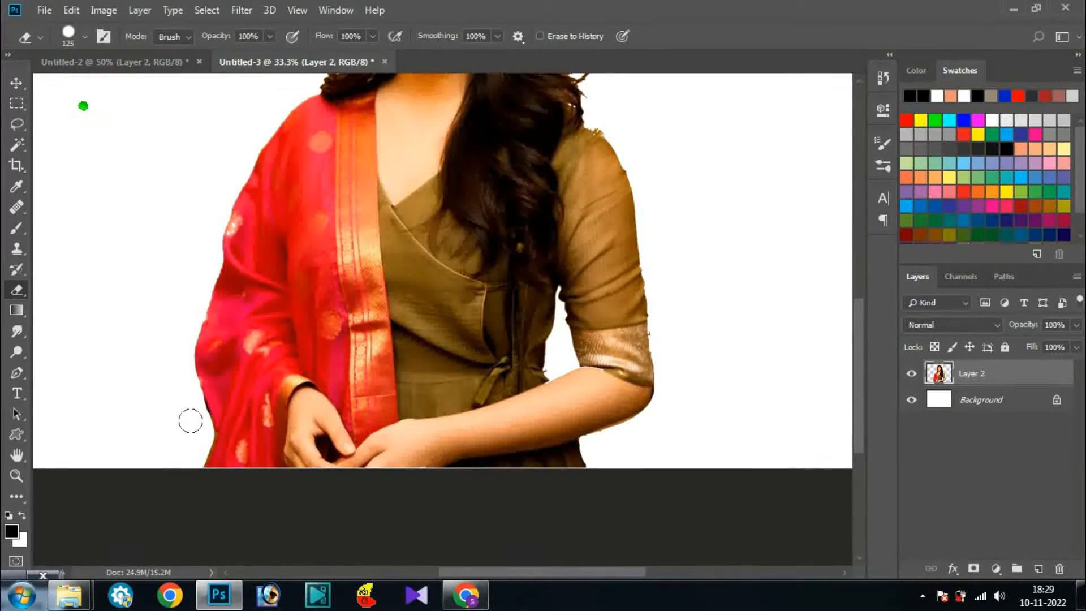
# Step: Erase the stray specks and ragged fringe beside the hair above the red-draped shoulder
pyautogui.scroll(1, 434, 440)
pyautogui.scroll(3, 434, 440)
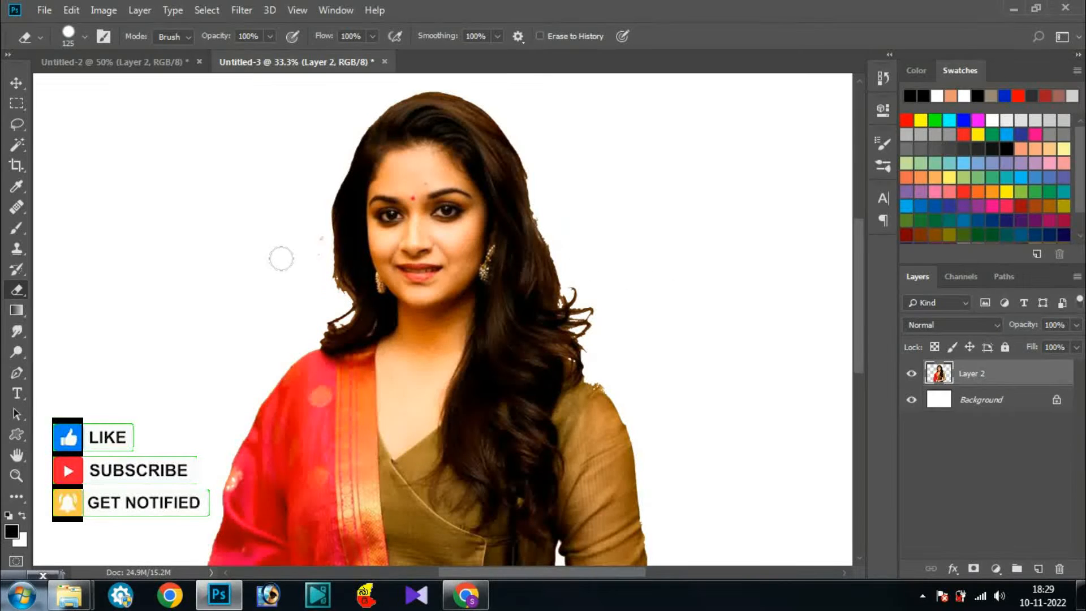
pyautogui.click(335, 309)
pyautogui.click(326, 296)
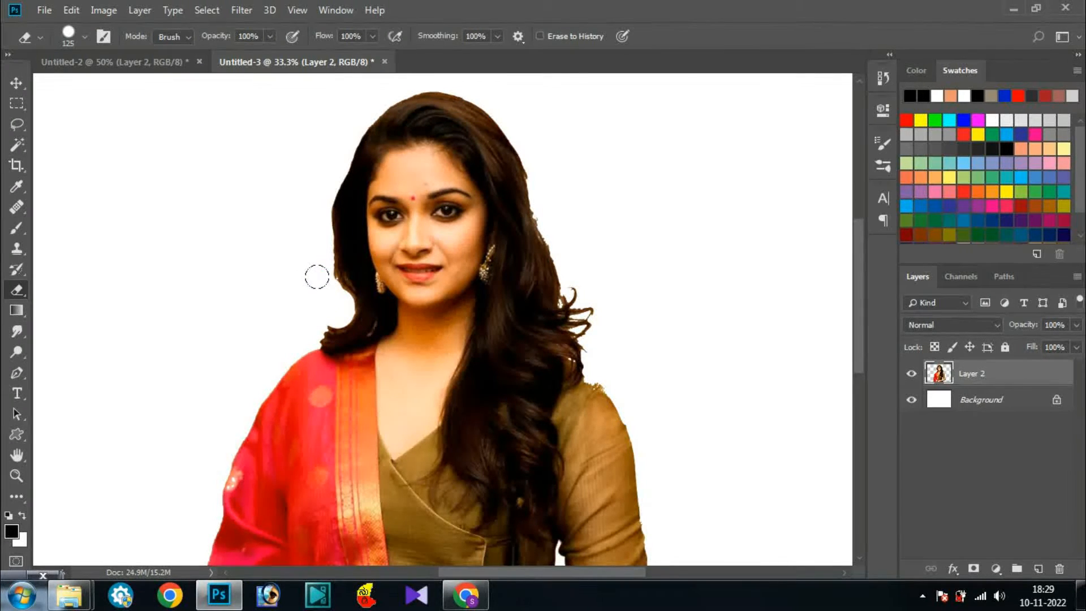
pyautogui.click(327, 295)
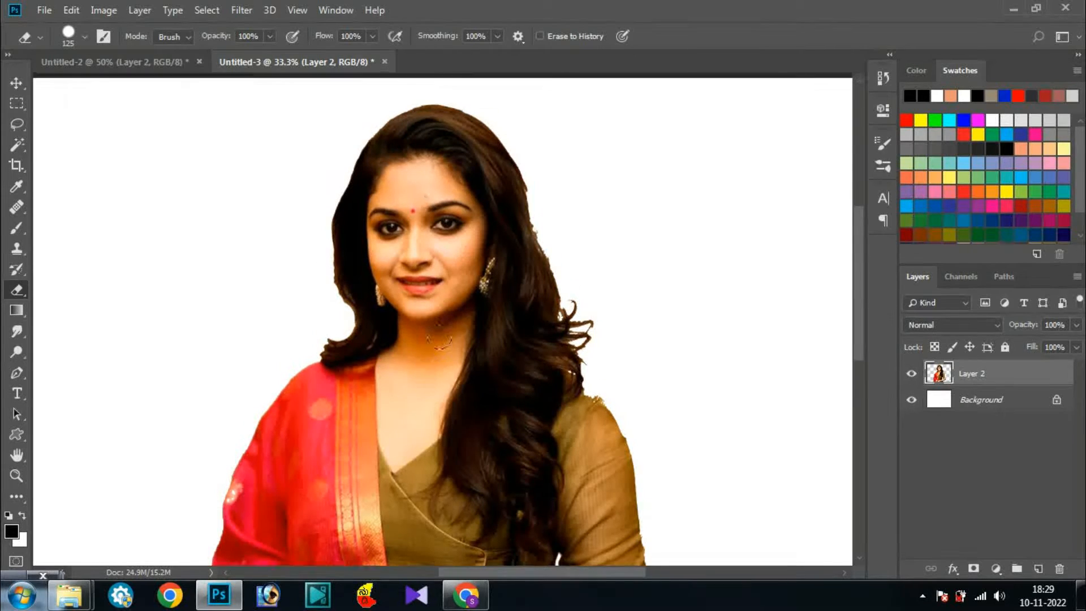
# Step: Duplicate the cut-out portrait on Layer 2 and hide the new upper copy
pyautogui.scroll(-3, 454, 330)
pyautogui.scroll(-3, 453, 331)
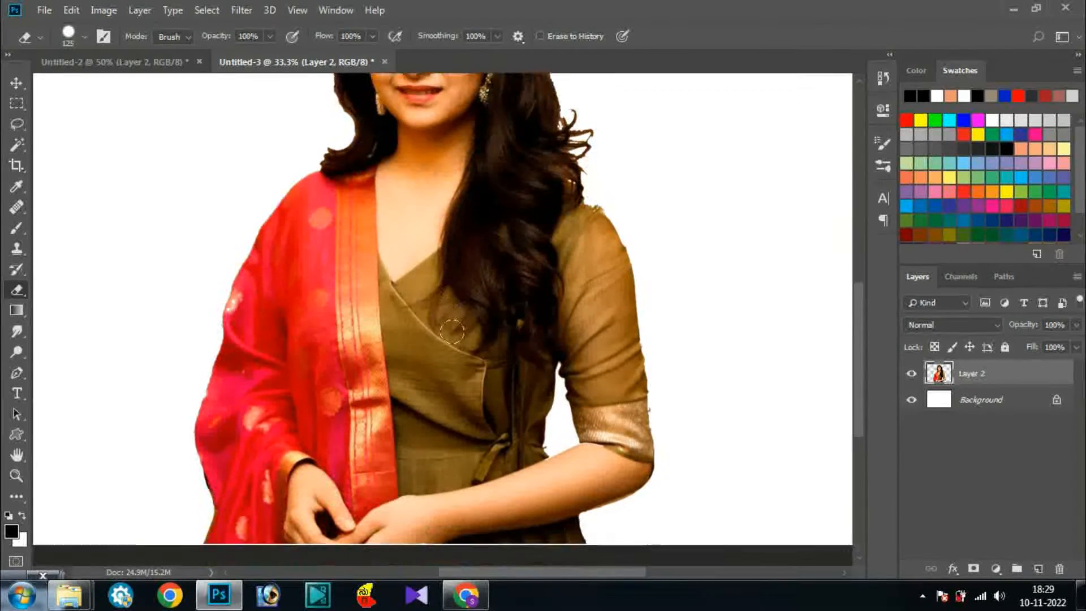
pyautogui.scroll(2, 443, 322)
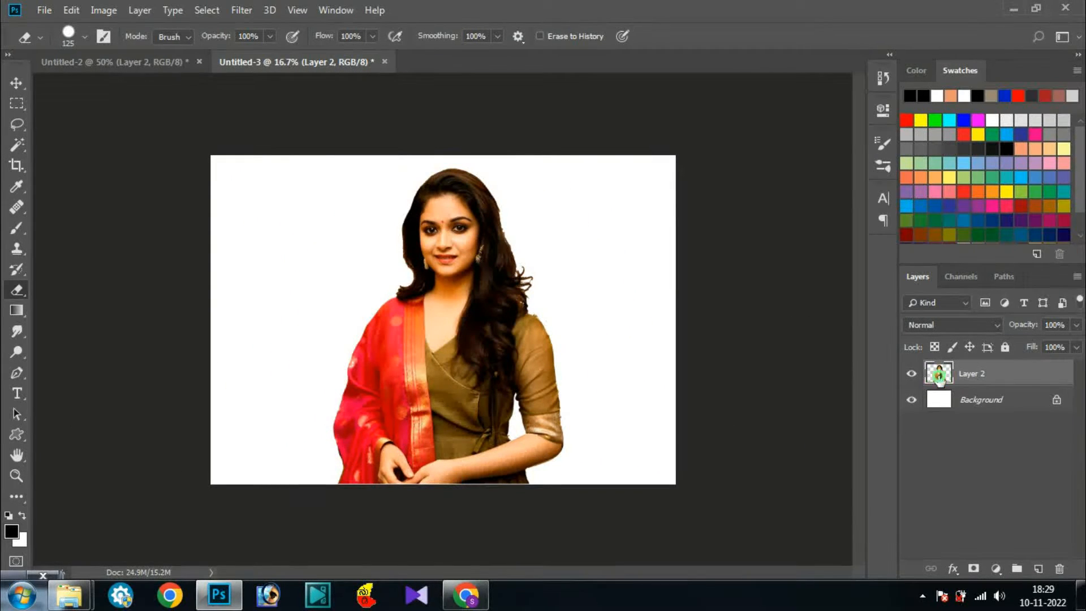
pyautogui.moveTo(939, 376); pyautogui.dragTo(1038, 570)
pyautogui.moveTo(1003, 498); pyautogui.dragTo(1003, 498)
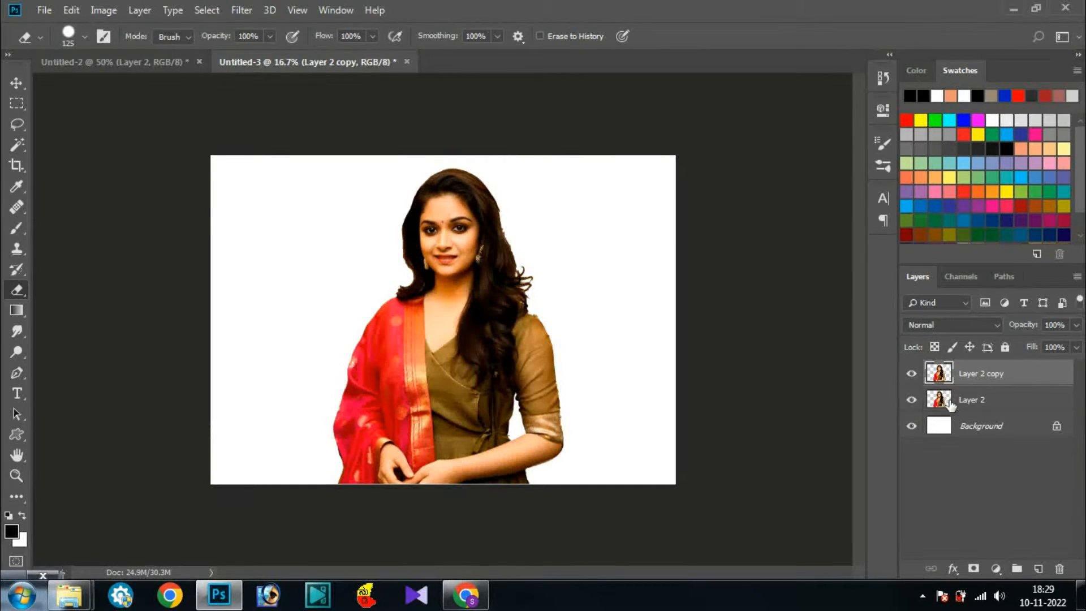
pyautogui.click(911, 376)
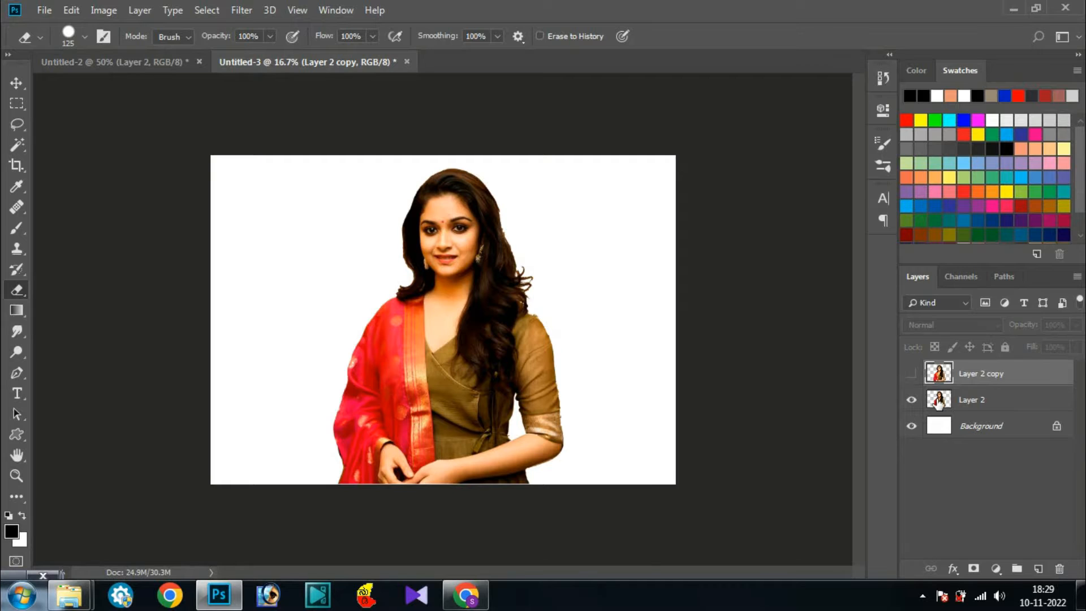
# Step: Duplicate Layer 2 once more and hide the original, keeping the middle copy visible
pyautogui.click(939, 400)
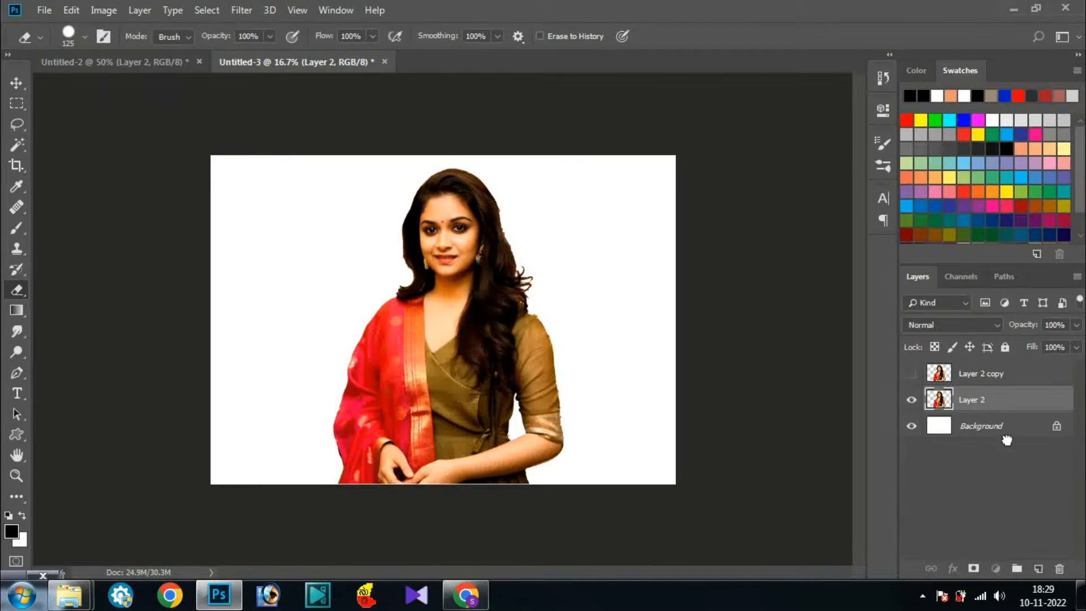
pyautogui.moveTo(1007, 440); pyautogui.dragTo(1039, 568)
pyautogui.click(912, 426)
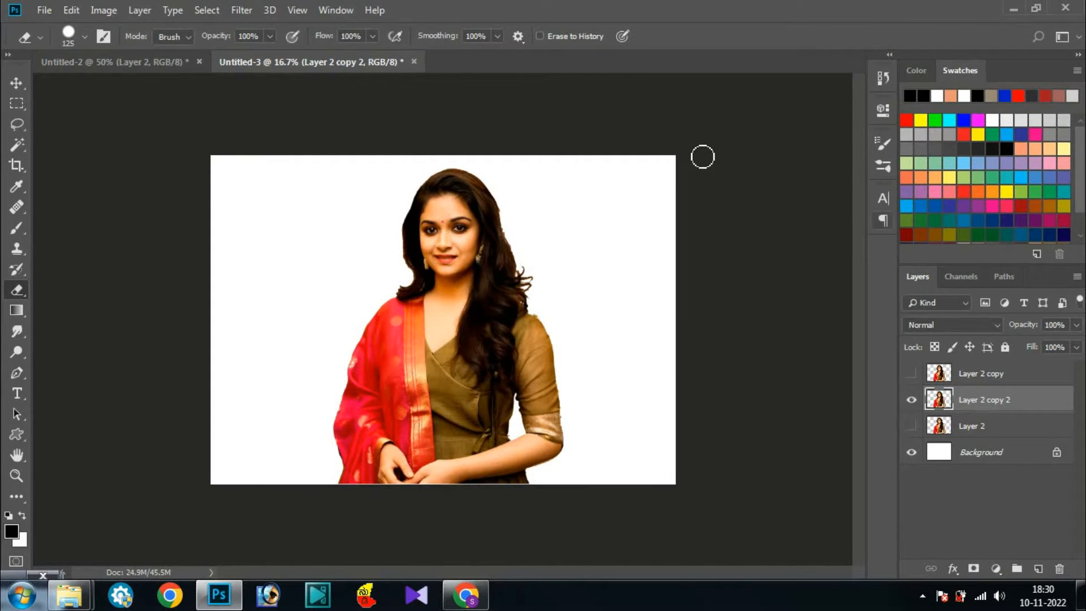
# Step: Open the Liquify filter on the middle portrait copy and set the Forward Warp brush size to 900
pyautogui.click(242, 10)
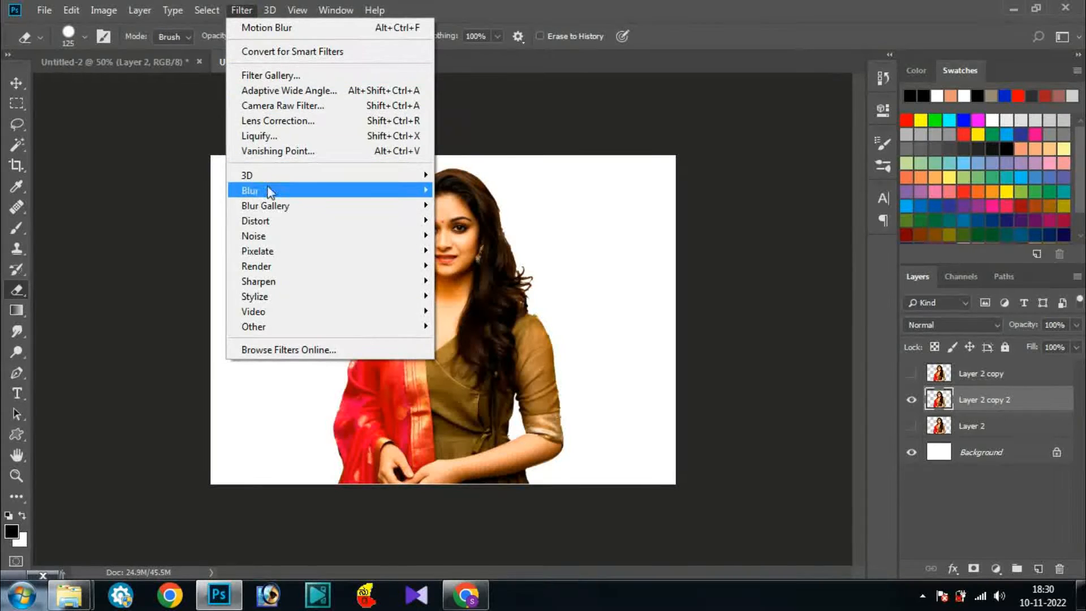
pyautogui.click(264, 138)
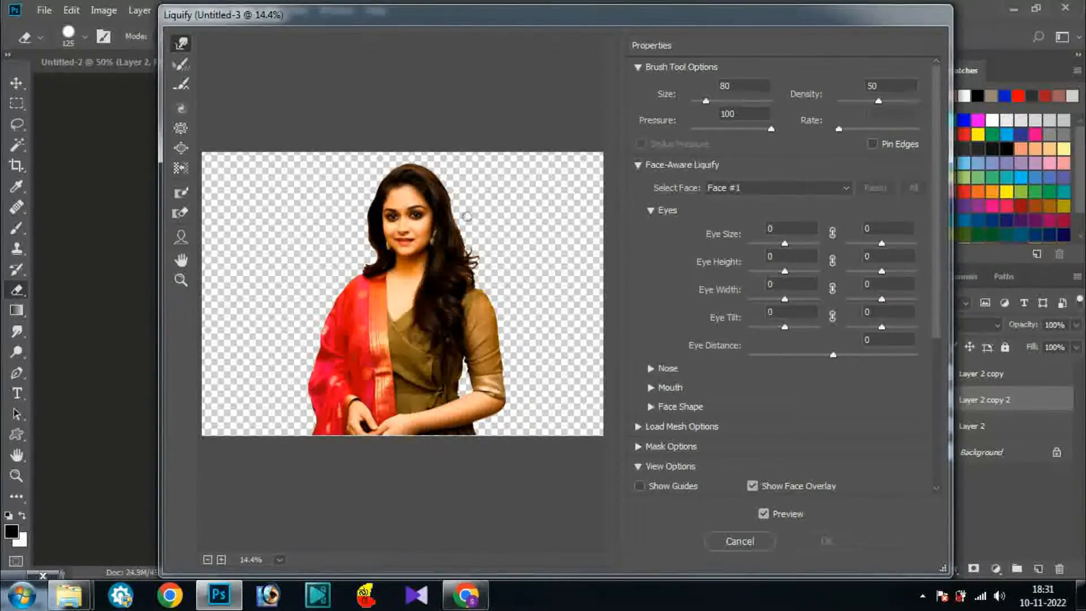
pyautogui.press(']')
pyautogui.press(']')
pyautogui.press(']')
pyautogui.press(']')
pyautogui.press(']')
pyautogui.press(']')
pyautogui.press(']')
pyautogui.press(']')
pyautogui.press(']')
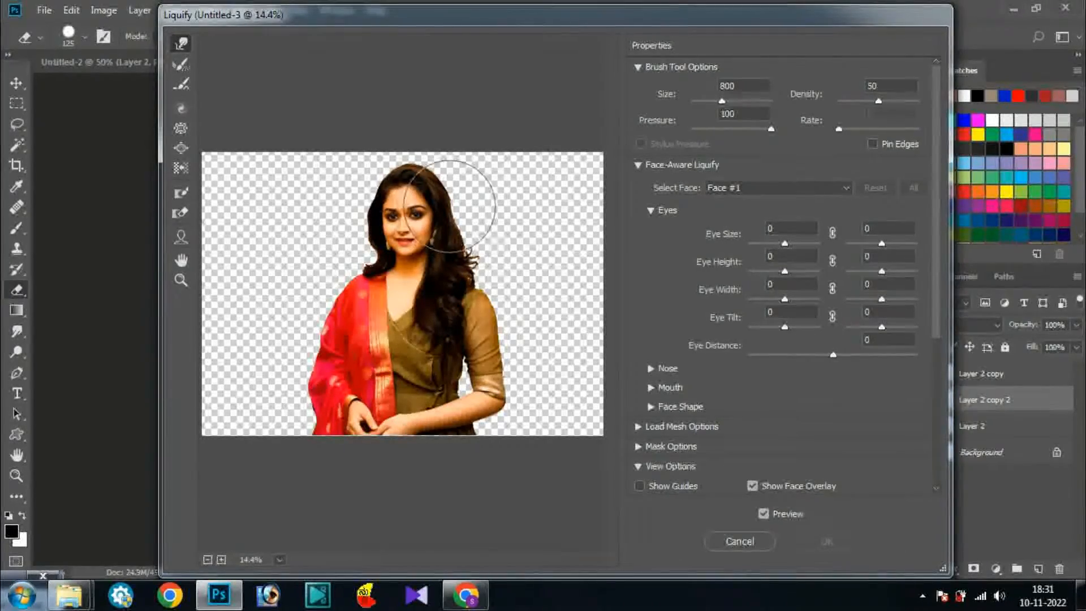
pyautogui.press(']')
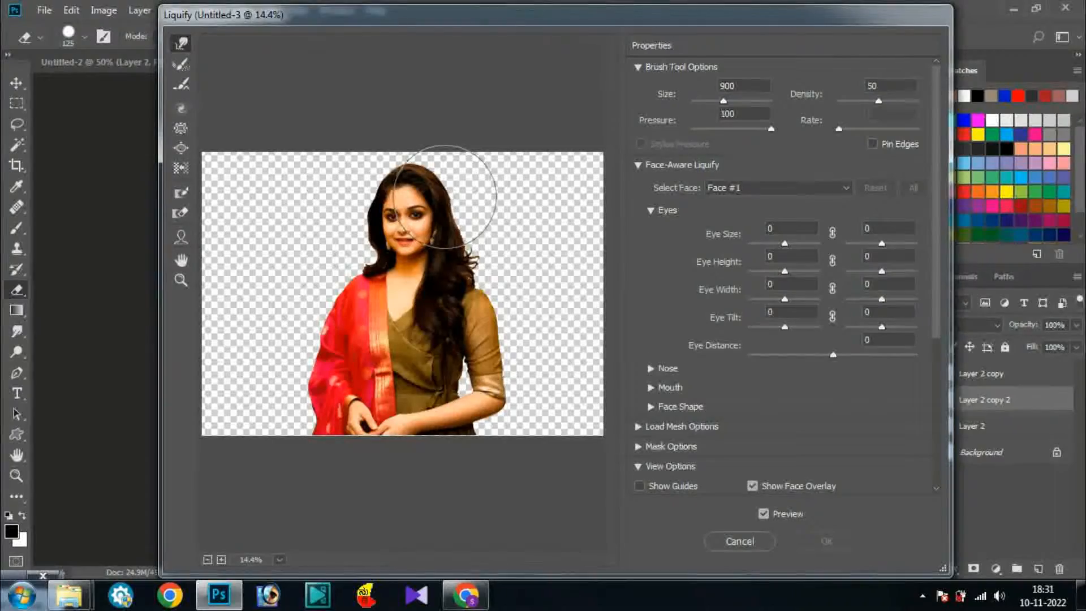
# Step: Smear the hair, olive sleeve and forearm sideways to the canvas edge beside the olive sleeve, and apply the Liquify filter
pyautogui.moveTo(442, 198); pyautogui.dragTo(543, 198)
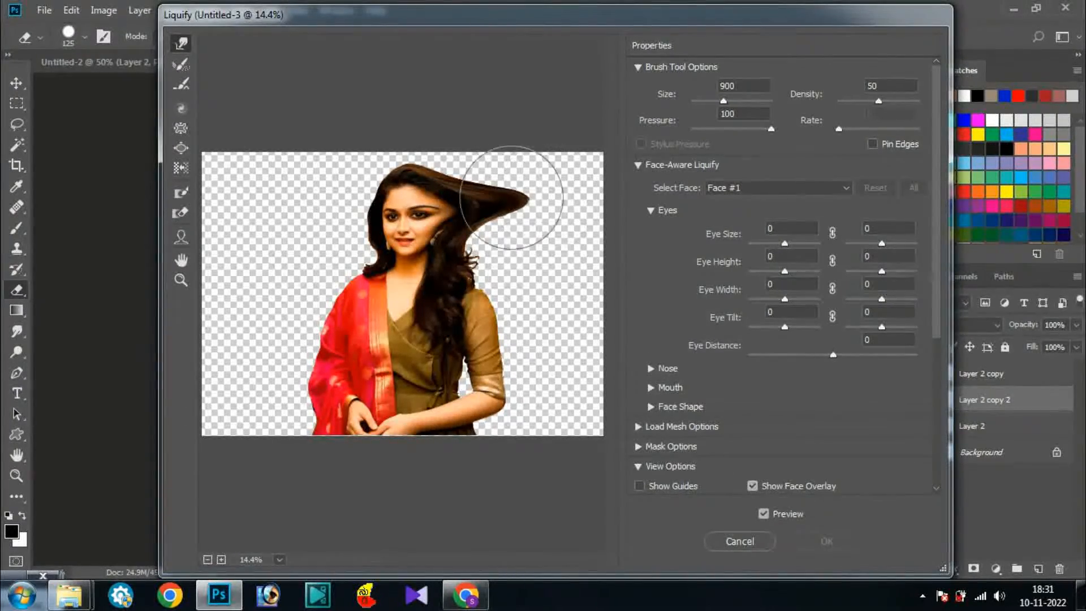
pyautogui.moveTo(449, 174)
pyautogui.mouseDown()
pyautogui.moveTo(474, 171)
pyautogui.moveTo(509, 141)
pyautogui.moveTo(529, 169)
pyautogui.mouseUp()
pyautogui.moveTo(419, 166)
pyautogui.mouseDown()
pyautogui.moveTo(418, 126)
pyautogui.moveTo(433, 122)
pyautogui.moveTo(466, 164)
pyautogui.moveTo(507, 166)
pyautogui.moveTo(538, 126)
pyautogui.moveTo(516, 213)
pyautogui.moveTo(498, 242)
pyautogui.moveTo(481, 239)
pyautogui.moveTo(557, 219)
pyautogui.moveTo(484, 242)
pyautogui.moveTo(543, 257)
pyautogui.moveTo(461, 278)
pyautogui.moveTo(553, 319)
pyautogui.moveTo(480, 328)
pyautogui.moveTo(528, 343)
pyautogui.moveTo(475, 359)
pyautogui.moveTo(521, 359)
pyautogui.moveTo(473, 396)
pyautogui.moveTo(510, 396)
pyautogui.moveTo(497, 388)
pyautogui.moveTo(460, 400)
pyautogui.moveTo(473, 411)
pyautogui.moveTo(564, 399)
pyautogui.moveTo(492, 392)
pyautogui.moveTo(589, 431)
pyautogui.moveTo(554, 341)
pyautogui.moveTo(582, 314)
pyautogui.moveTo(558, 320)
pyautogui.moveTo(602, 300)
pyautogui.moveTo(544, 284)
pyautogui.moveTo(566, 265)
pyautogui.moveTo(546, 243)
pyautogui.moveTo(570, 195)
pyautogui.moveTo(521, 189)
pyautogui.moveTo(601, 167)
pyautogui.mouseUp()
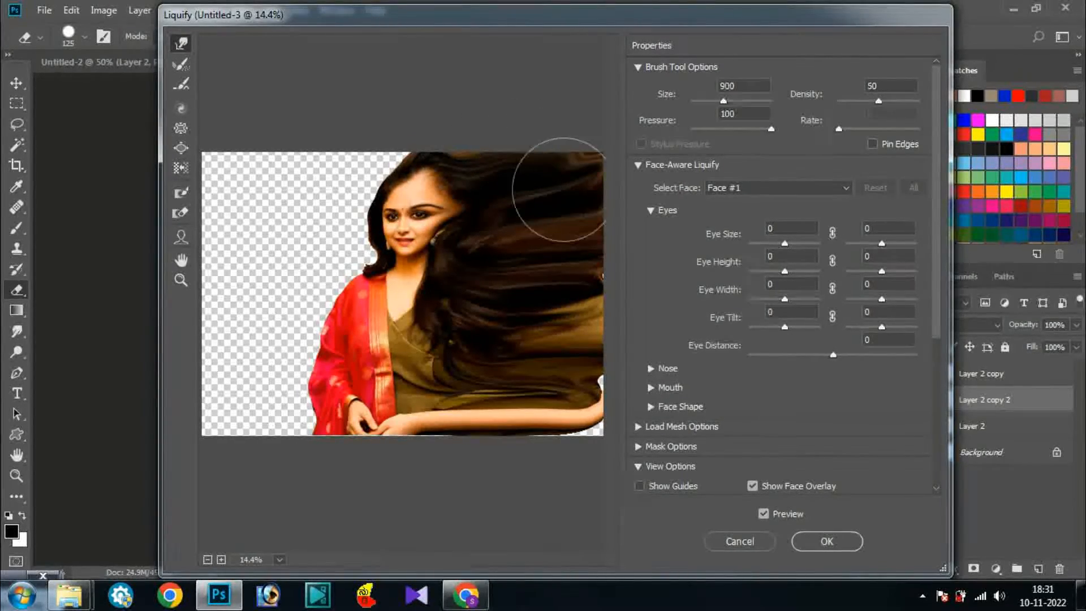
pyautogui.moveTo(546, 448)
pyautogui.mouseDown()
pyautogui.moveTo(537, 454)
pyautogui.moveTo(608, 451)
pyautogui.mouseUp()
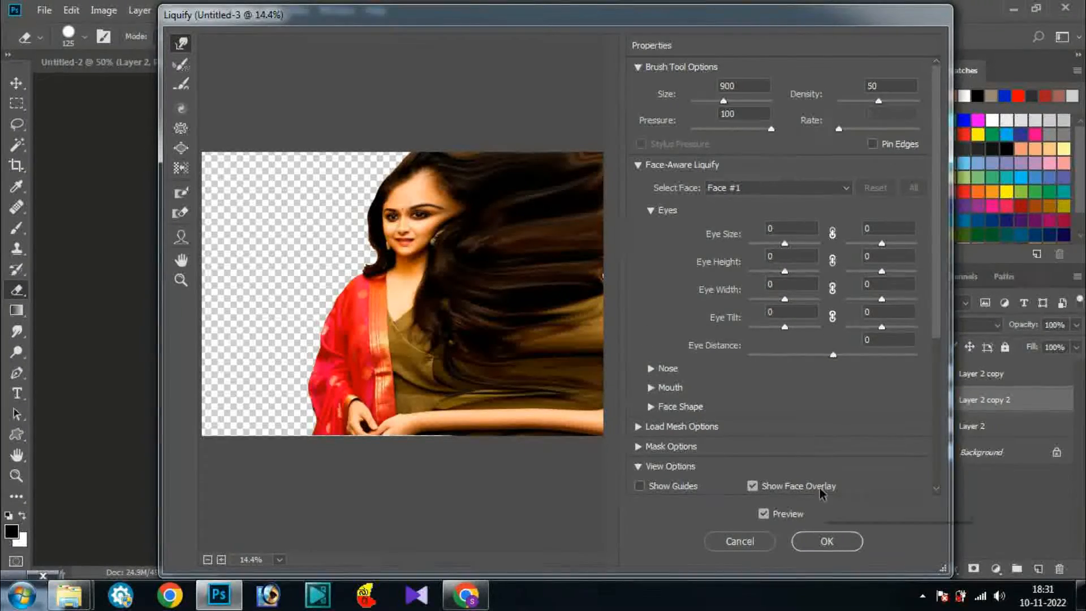
pyautogui.click(819, 542)
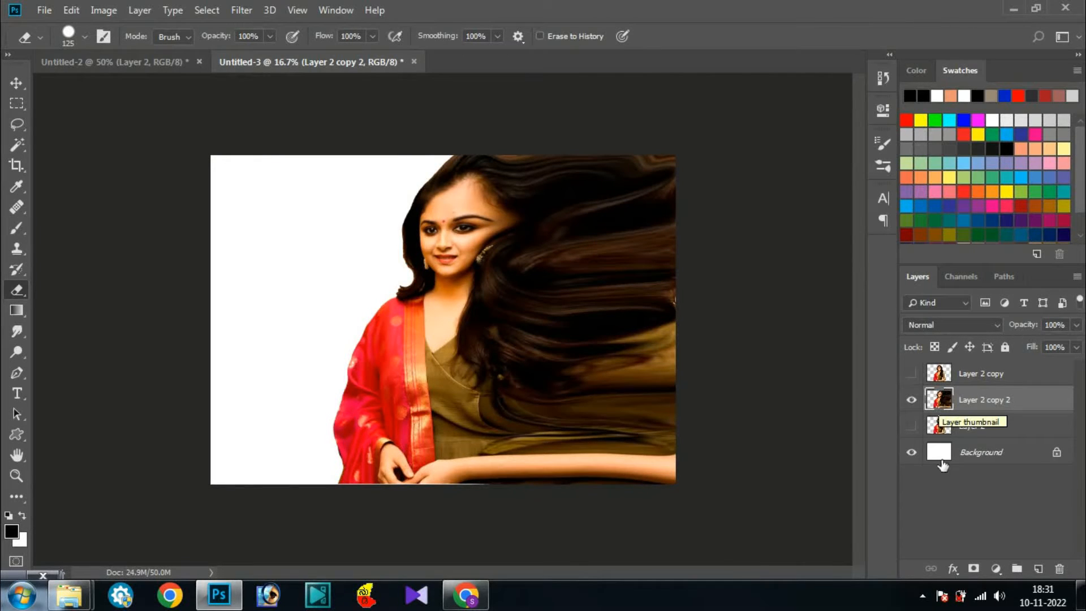
# Step: Add a black layer mask to the liquified copy and show the upper portrait copy again
pyautogui.keyDown('alt'); pyautogui.click(973, 570); pyautogui.keyUp('alt')
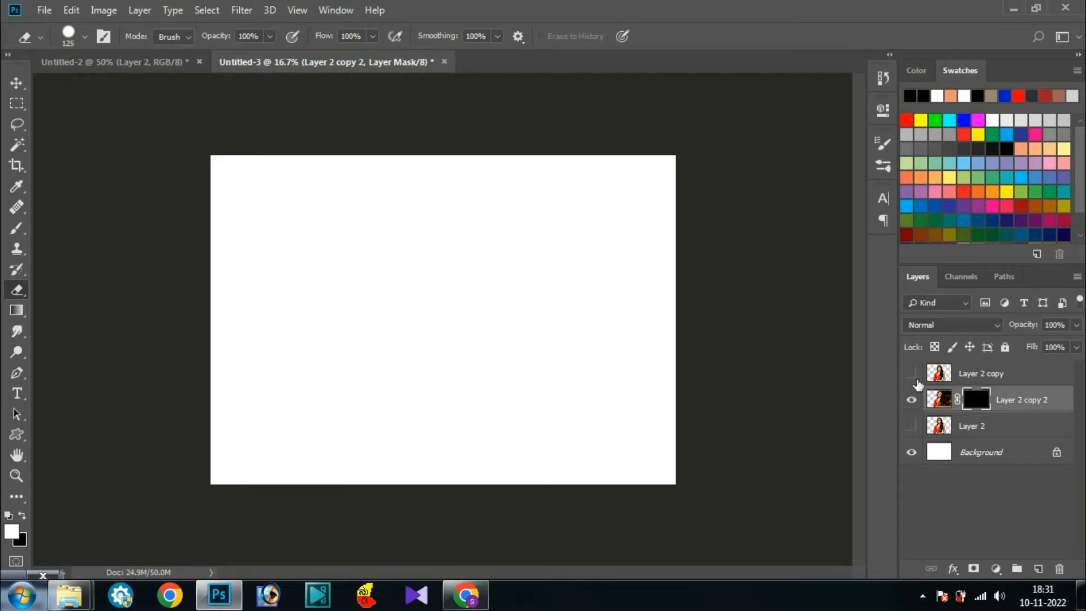
pyautogui.click(911, 374)
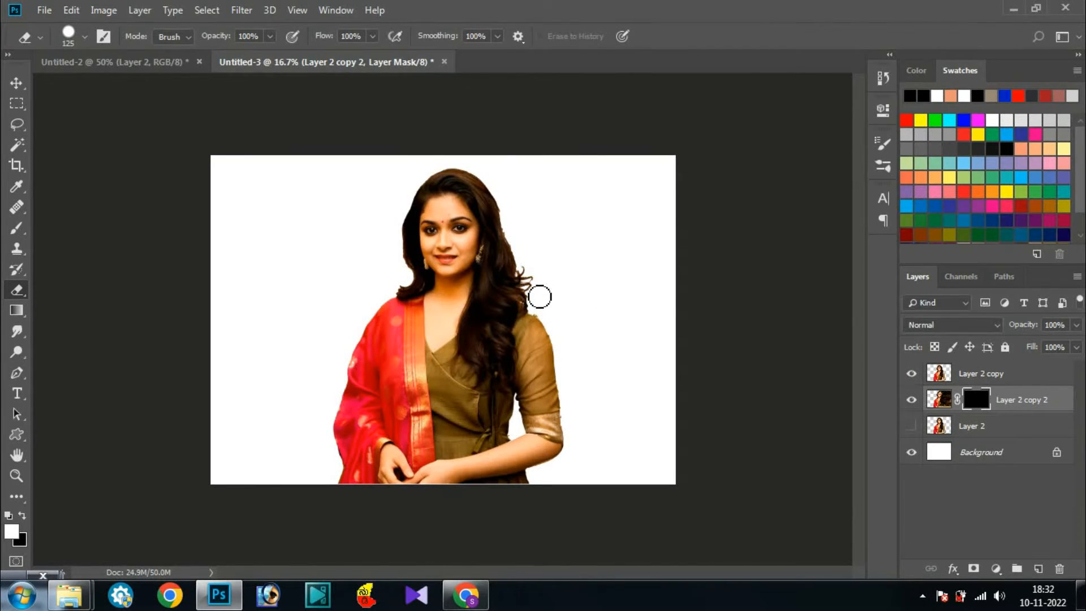
# Step: Set the Eraser to a speckled scatter tip at 700 px
pyautogui.rightClick(558, 291)
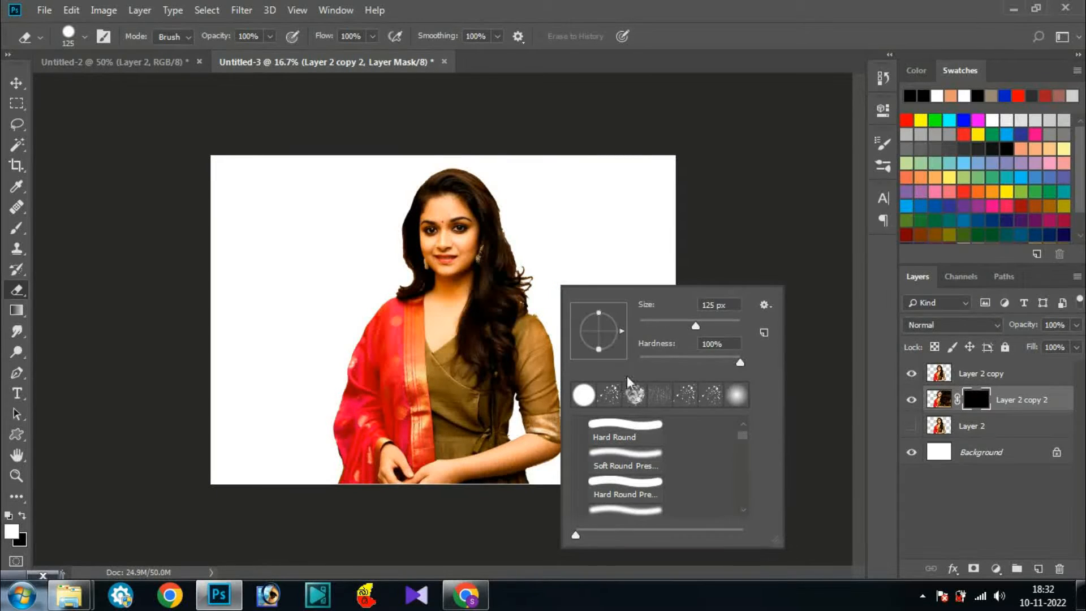
pyautogui.click(610, 395)
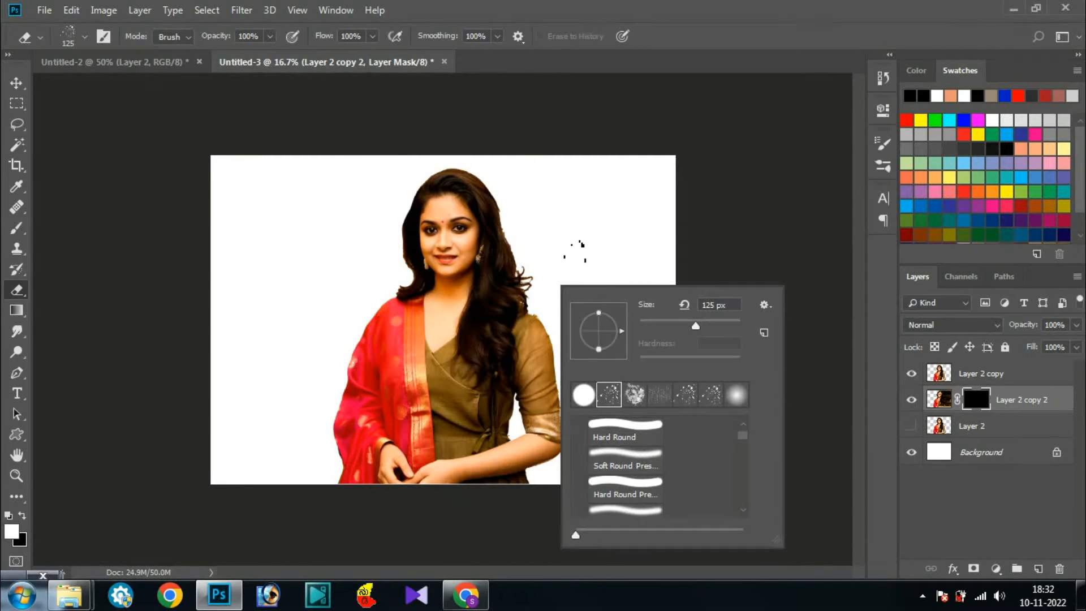
pyautogui.click(575, 251)
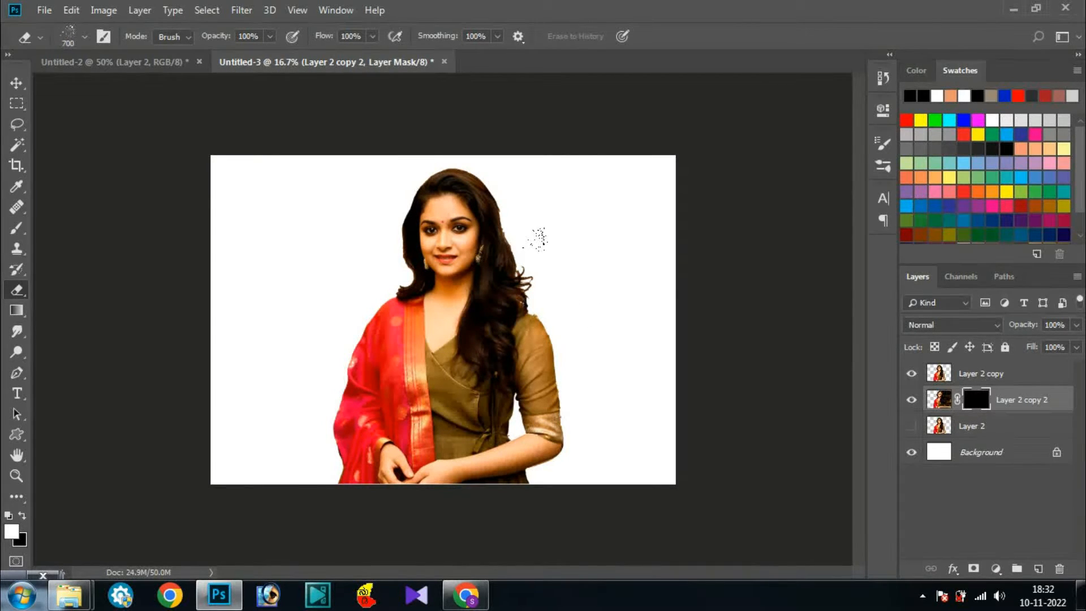
pyautogui.rightClick(539, 239)
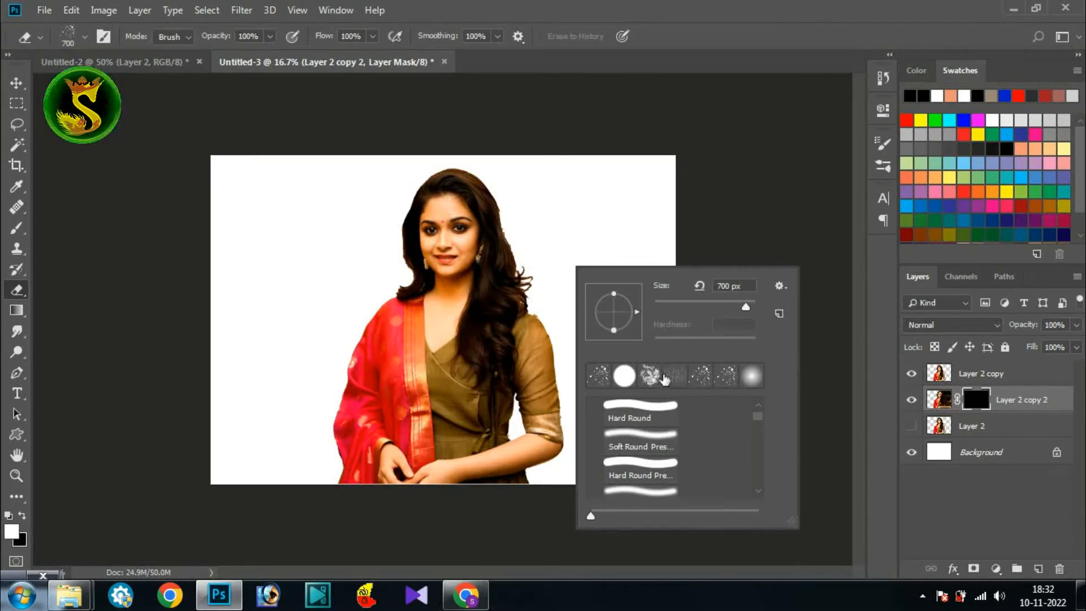
pyautogui.click(713, 187)
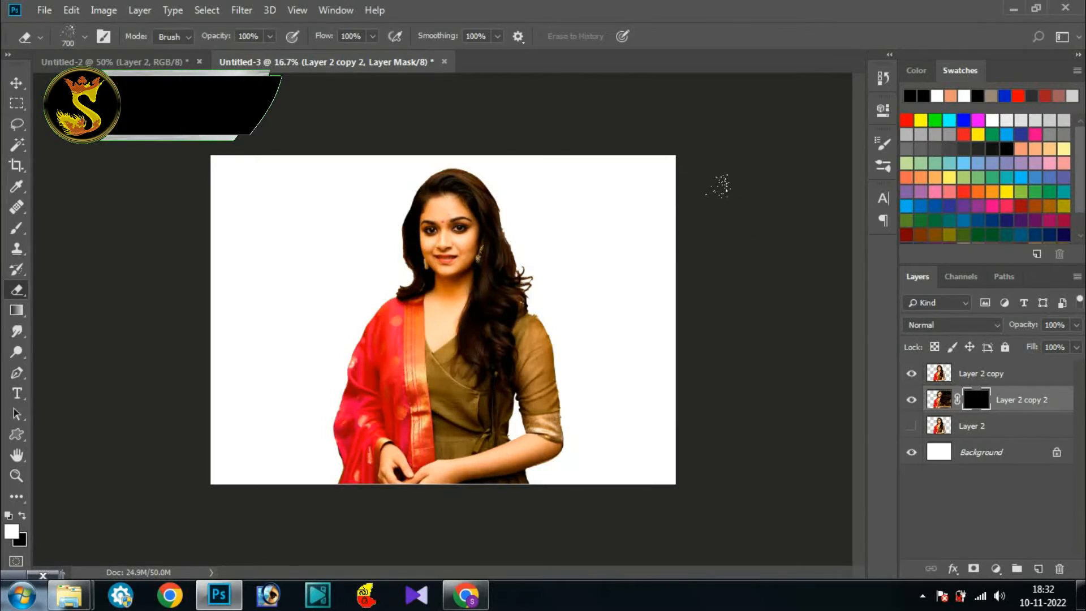
# Step: Choose the textured 112 px brush tip for the Eraser and enlarge it to 1000 px
pyautogui.click(883, 143)
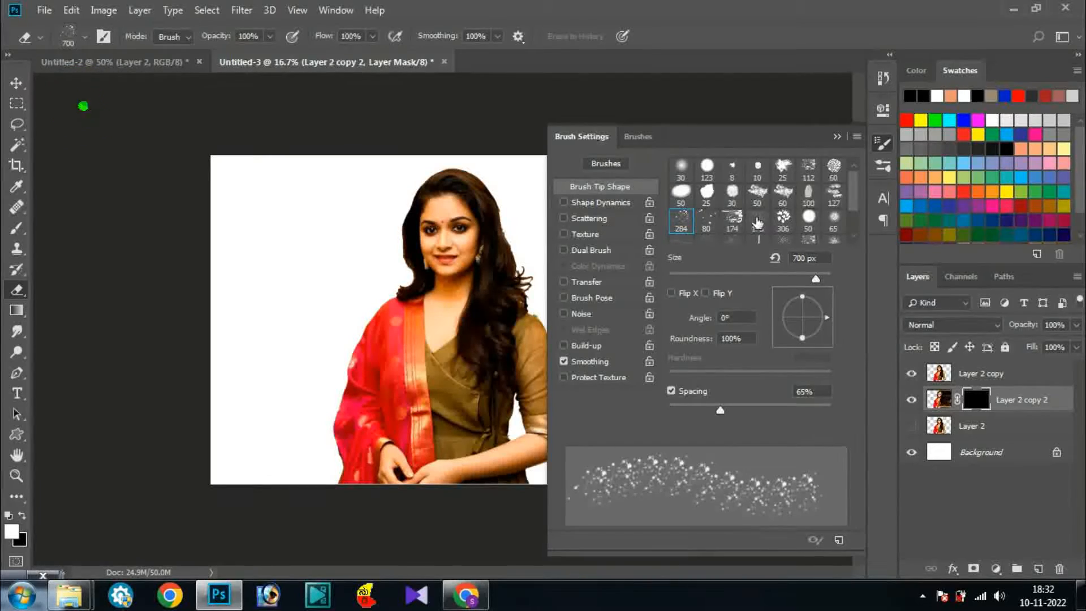
pyautogui.click(809, 167)
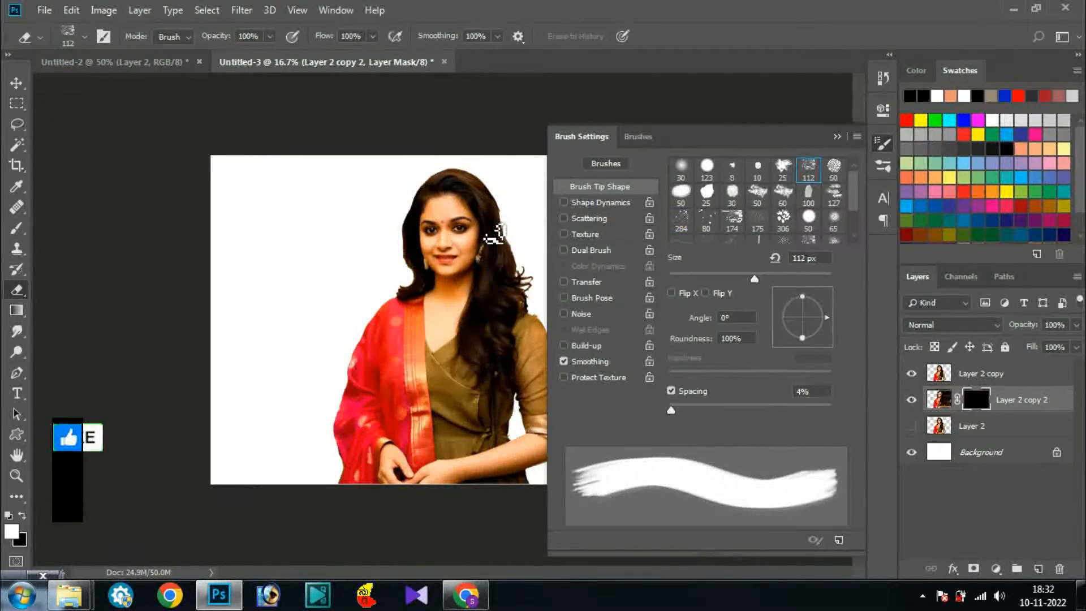
pyautogui.press(']')
pyautogui.press(']')
pyautogui.press(']')
pyautogui.press(']')
pyautogui.press(']')
pyautogui.press(']')
pyautogui.press(']')
pyautogui.press(']')
pyautogui.press(']')
pyautogui.press(']')
pyautogui.press(']')
pyautogui.press(']')
pyautogui.press(']')
pyautogui.press(']')
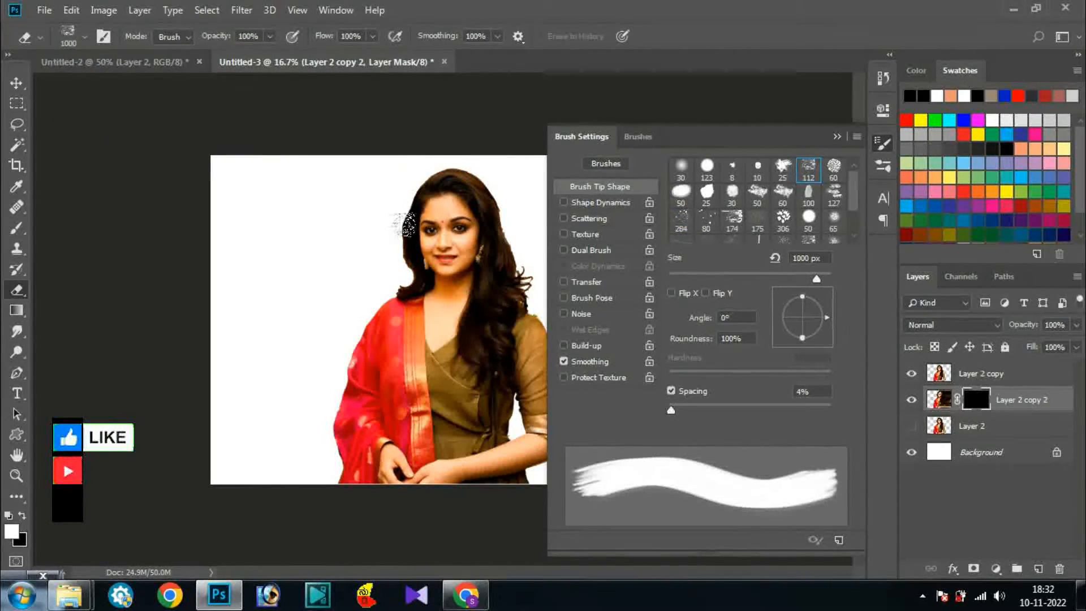
# Step: Set the textured tip's angle to 23° and its size to 1100 px
pyautogui.moveTo(826, 317)
pyautogui.mouseDown()
pyautogui.moveTo(799, 339)
pyautogui.moveTo(767, 315)
pyautogui.mouseUp()
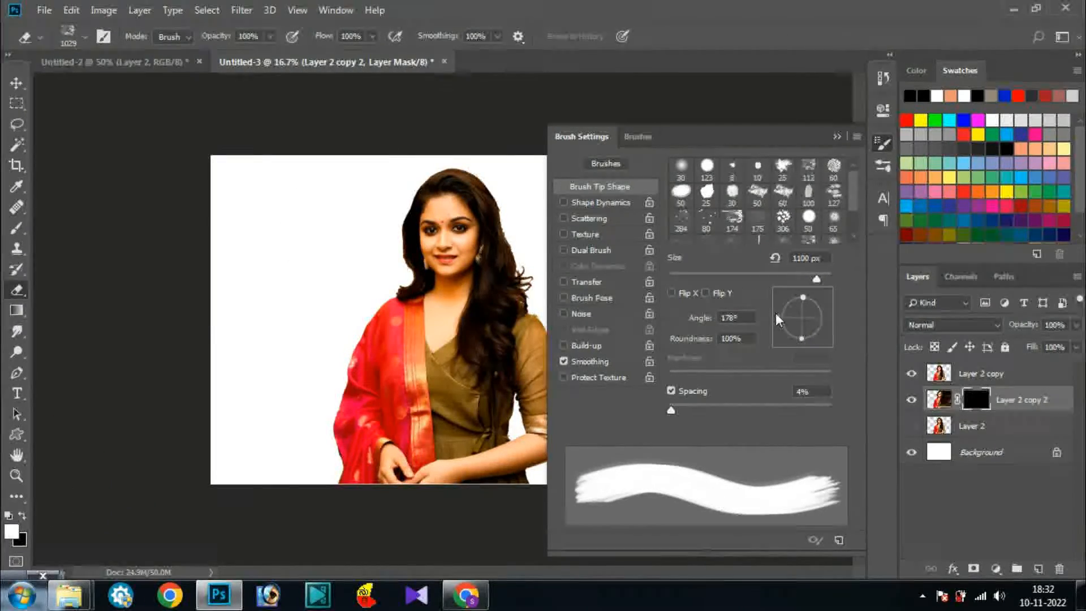
pyautogui.moveTo(775, 313); pyautogui.dragTo(829, 318)
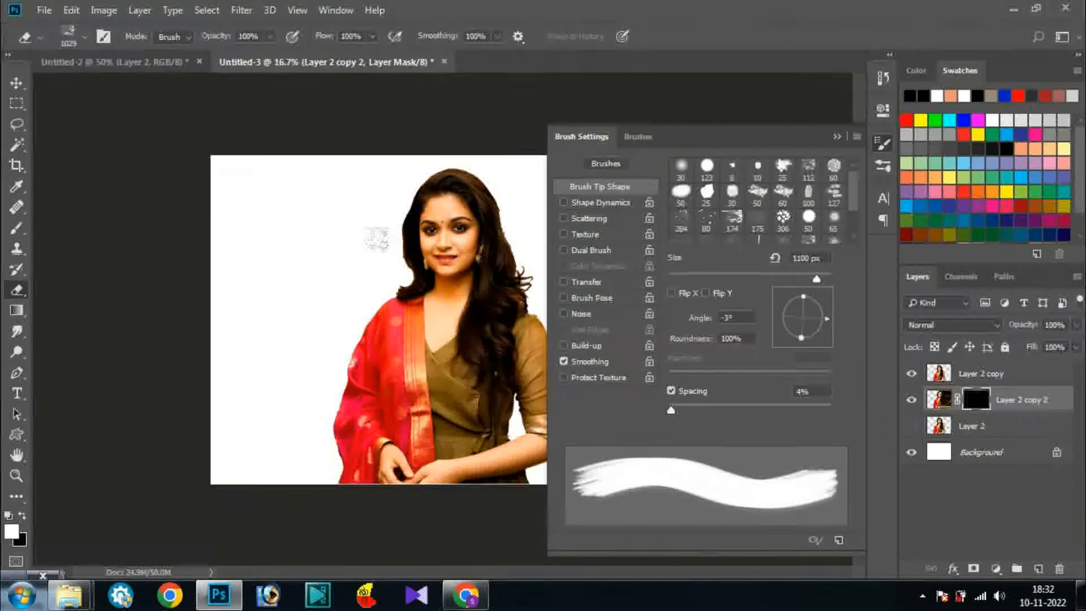
pyautogui.moveTo(831, 322); pyautogui.dragTo(830, 306)
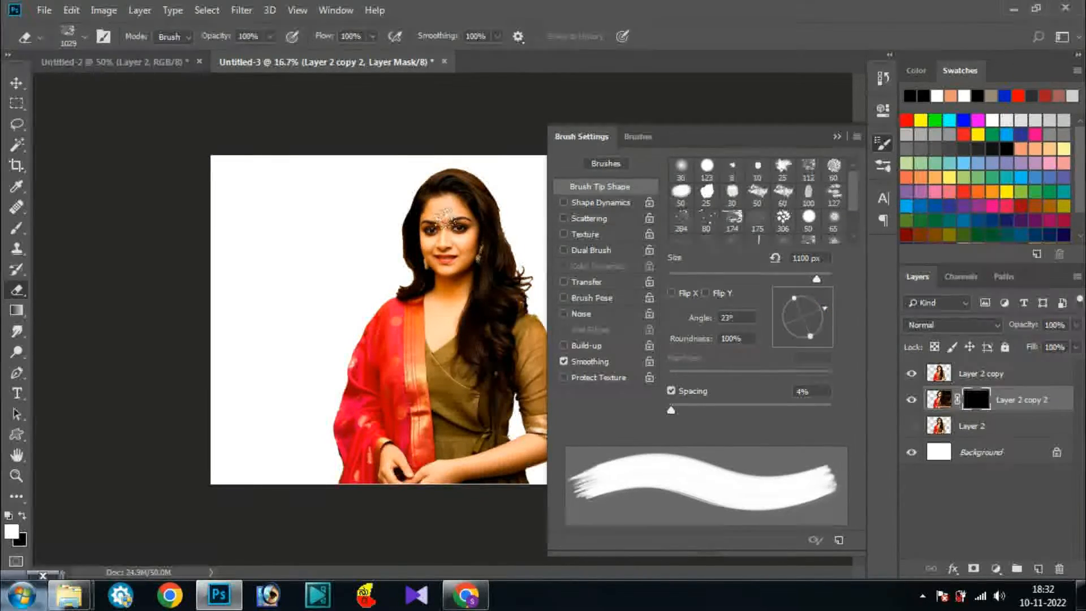
pyautogui.click(837, 137)
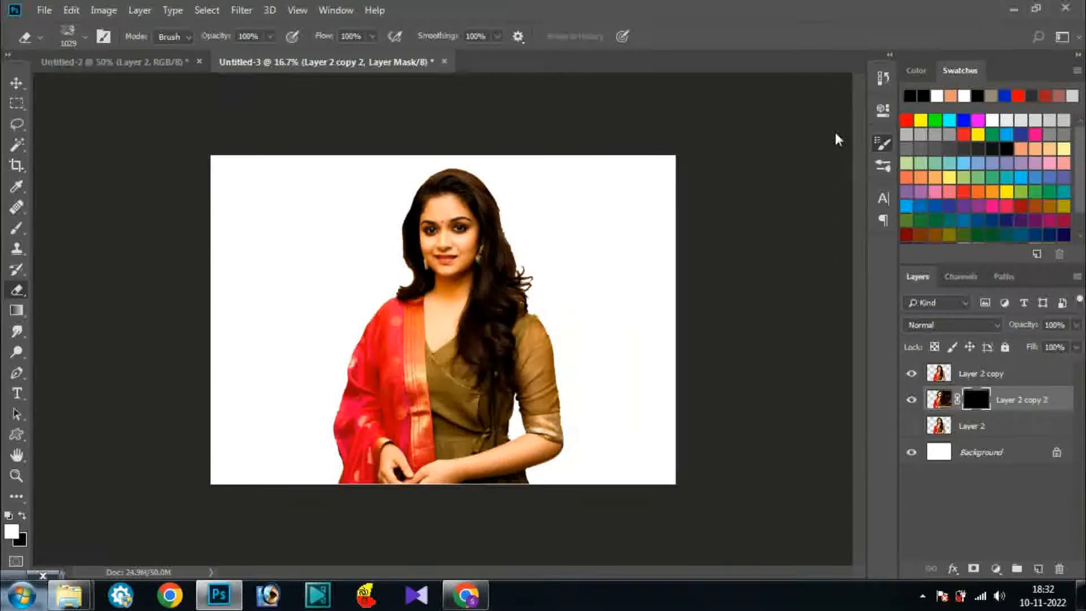
# Step: Try erasing the hair beside the face on the upper portrait copy with the textured tip, and undo the stroke
pyautogui.click(944, 375)
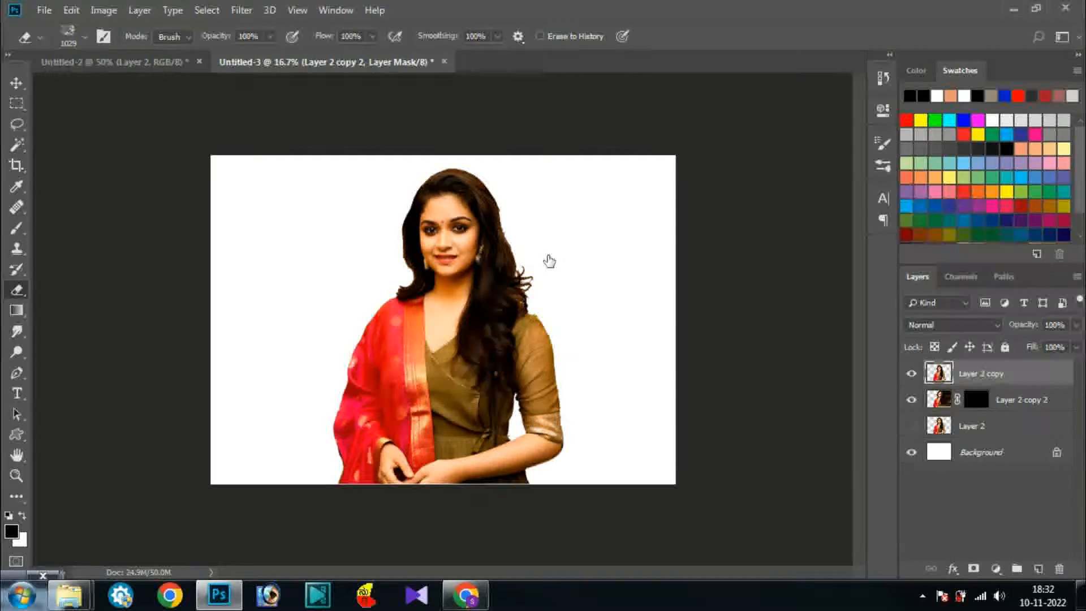
pyautogui.moveTo(521, 245); pyautogui.dragTo(492, 179)
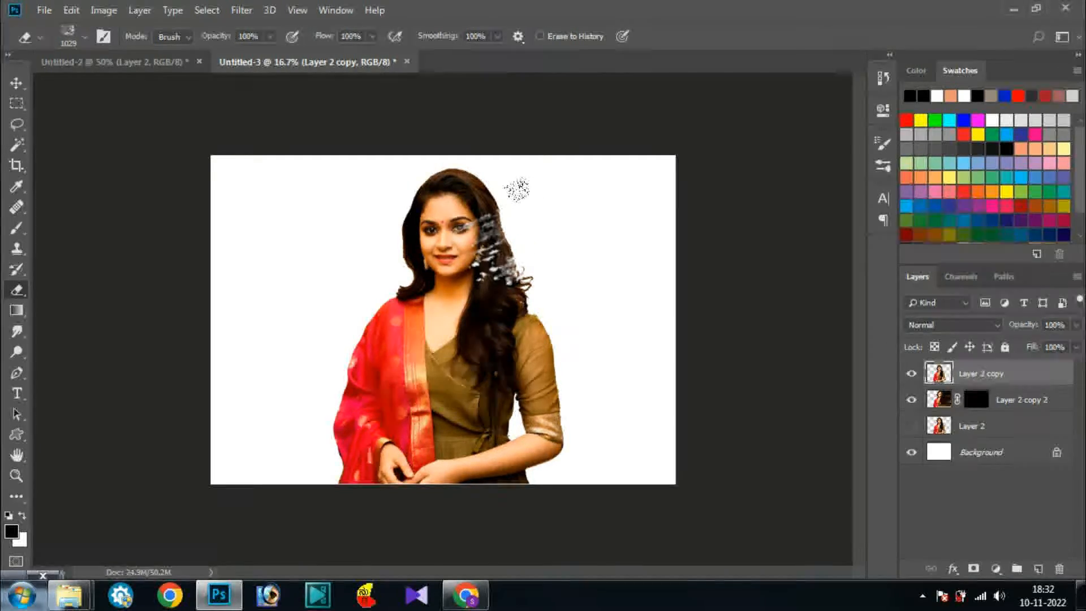
pyautogui.hotkey('ctrl', 'z')
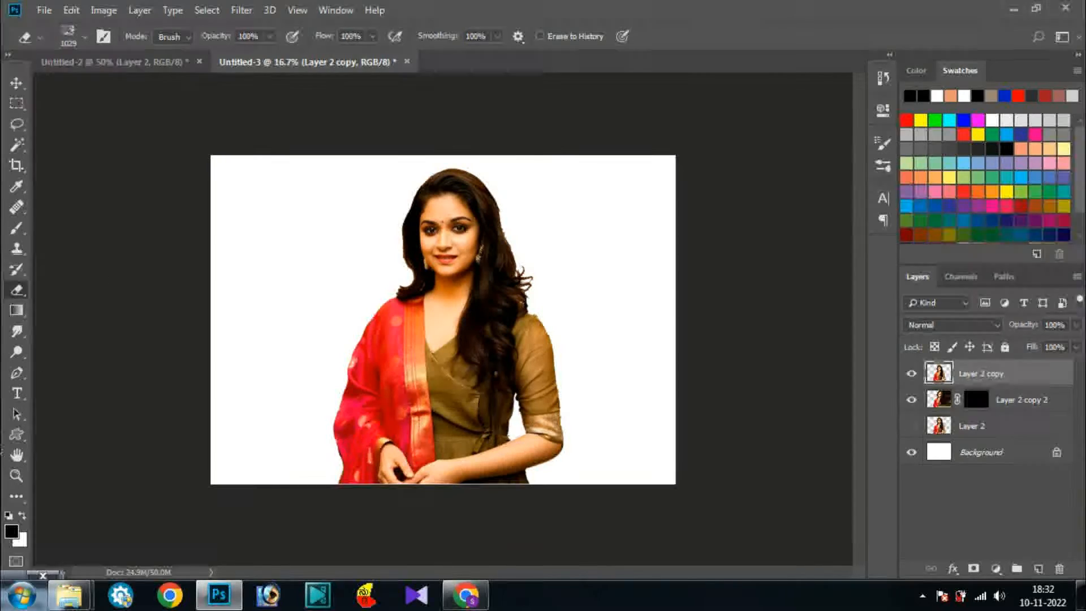
# Step: Erase texture into the hair and the edge of the face on Layer 2 copy with foreground and background colours swapped
pyautogui.click(21, 516)
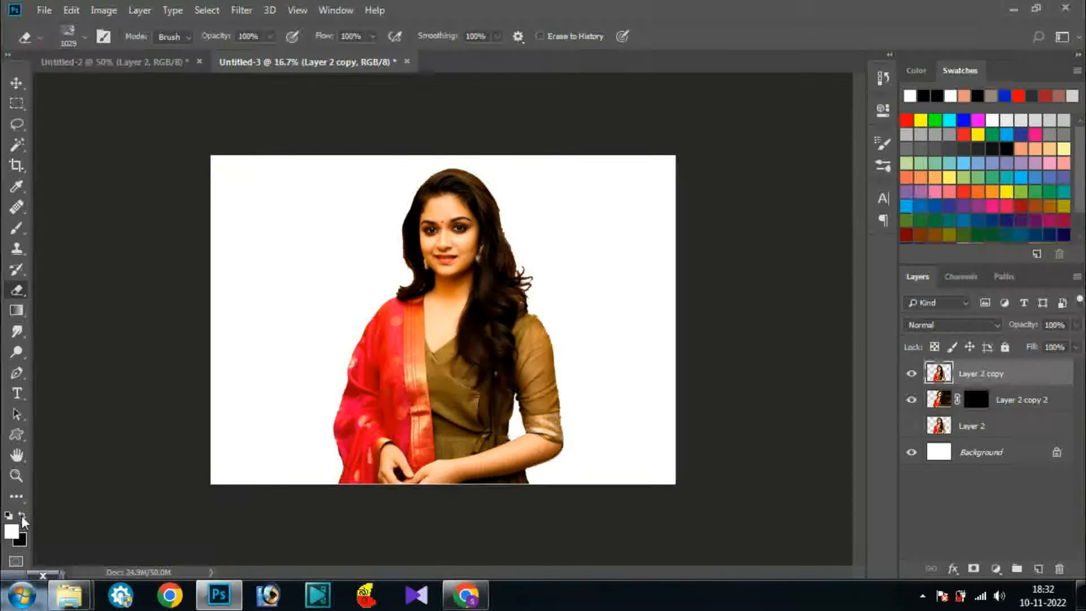
pyautogui.moveTo(533, 274); pyautogui.dragTo(533, 213)
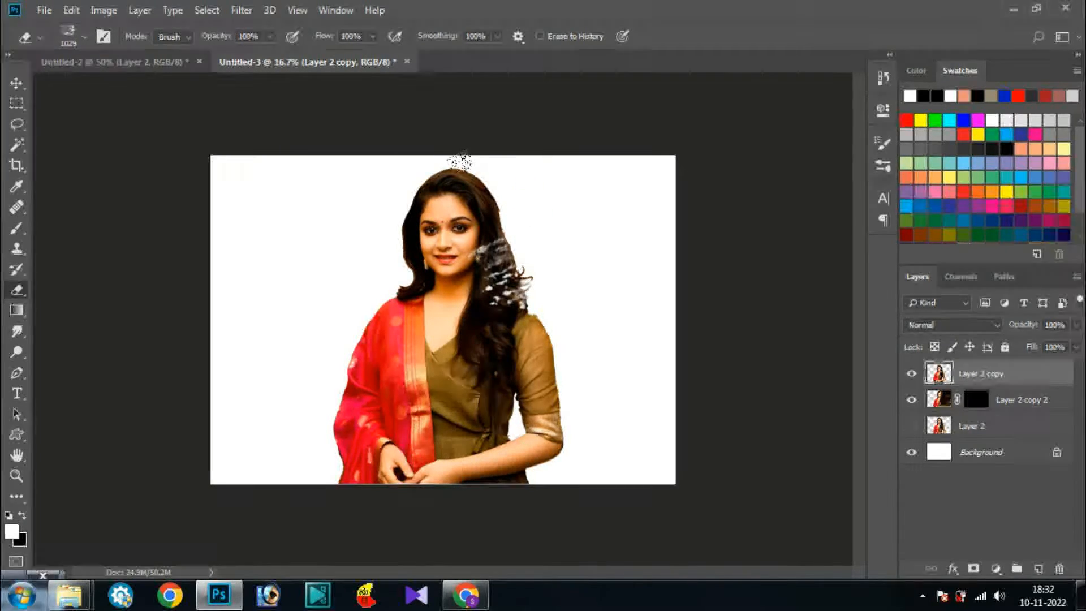
pyautogui.moveTo(452, 164); pyautogui.dragTo(493, 226)
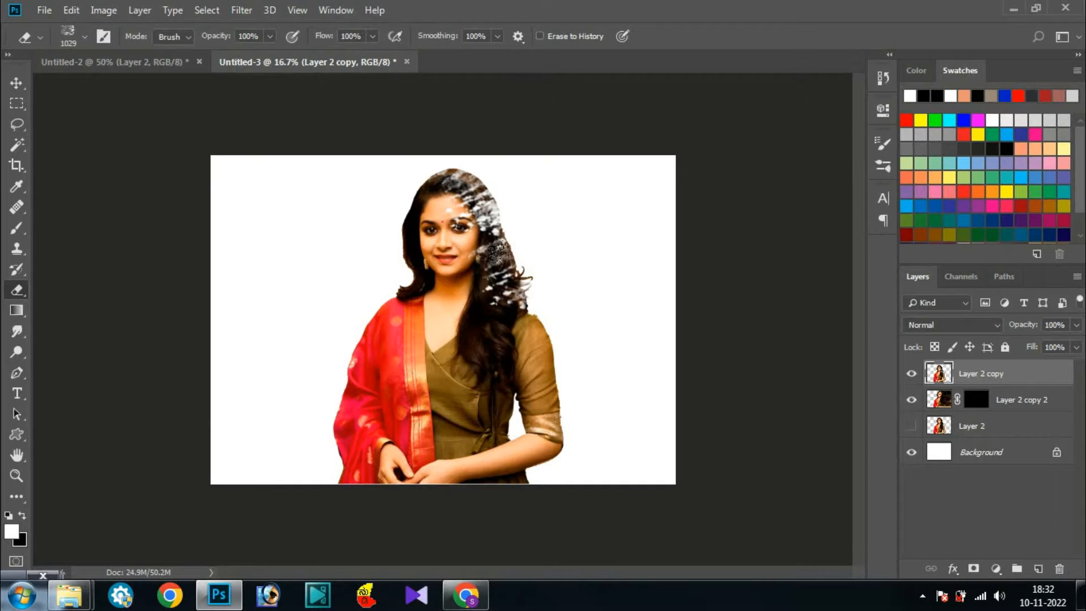
# Step: Erase texture into the lower hair, sleeve and forearm on the same side of Layer 2 copy
pyautogui.click(573, 333)
pyautogui.moveTo(529, 356); pyautogui.dragTo(549, 351)
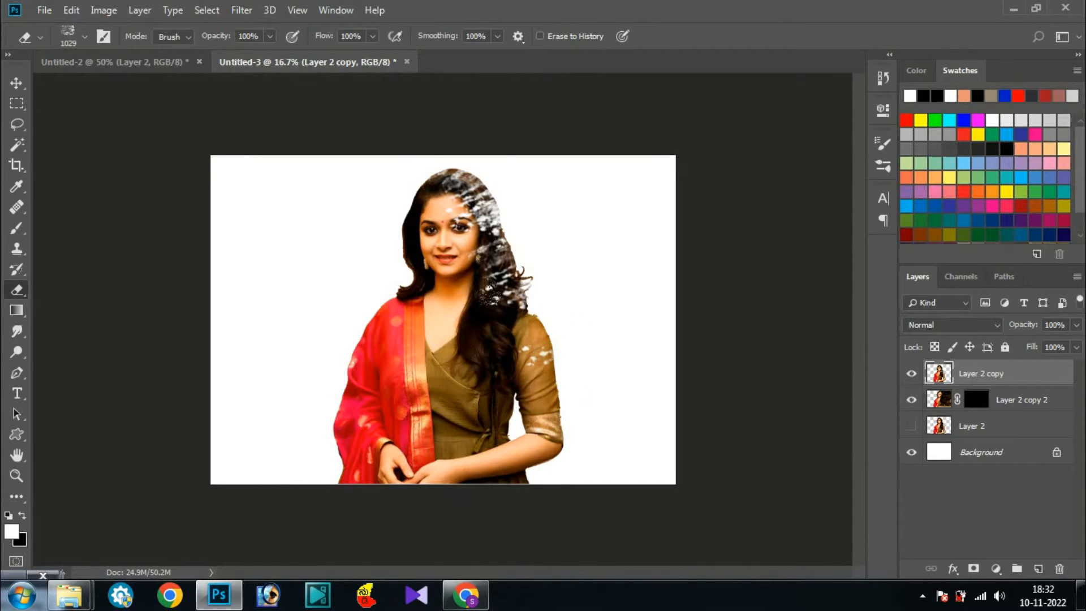
pyautogui.moveTo(496, 390); pyautogui.dragTo(588, 291)
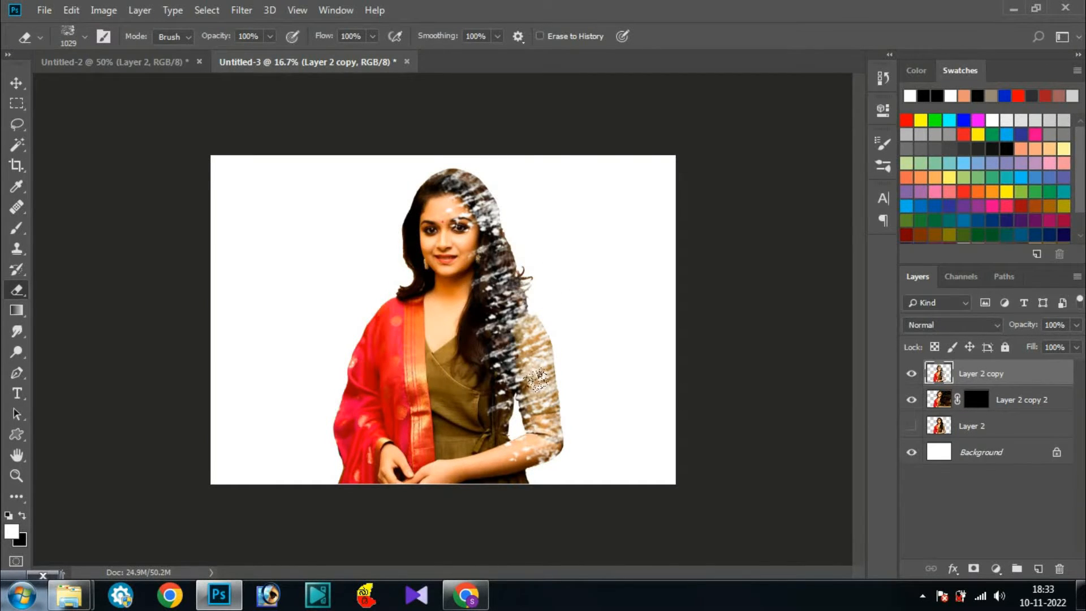
pyautogui.moveTo(505, 416); pyautogui.dragTo(541, 420)
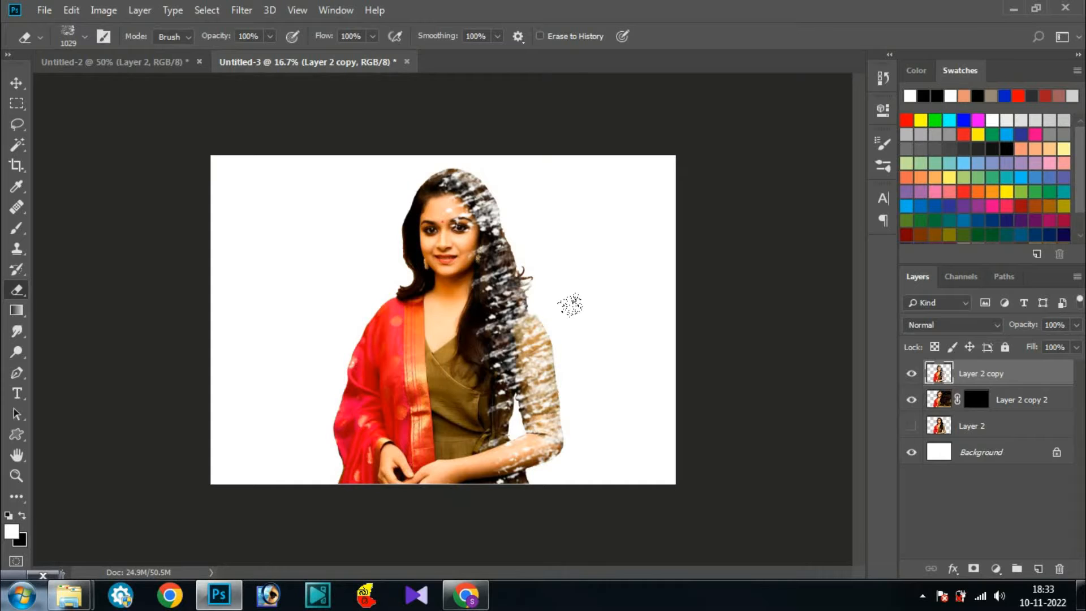
# Step: Swap the colours and try erasing across the face on Layer 2 copy, and undo the strokes
pyautogui.click(21, 515)
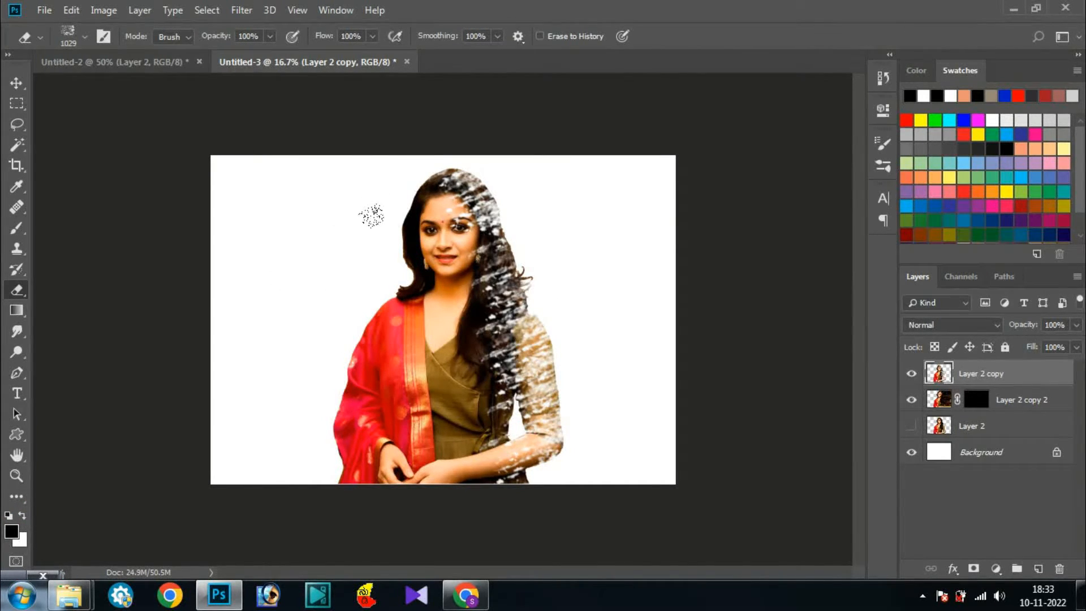
pyautogui.moveTo(381, 204); pyautogui.dragTo(358, 248)
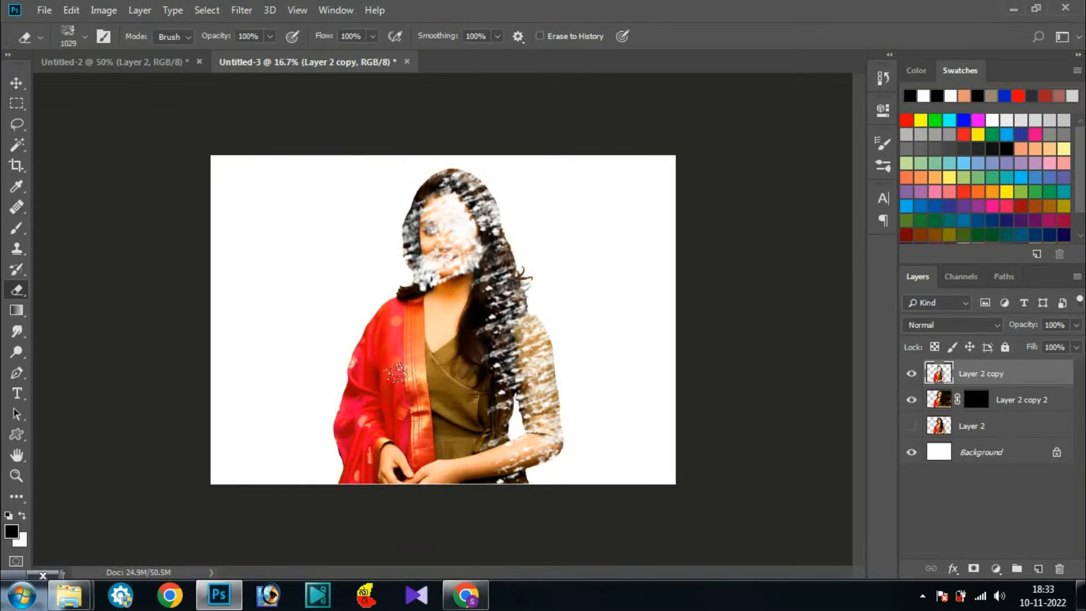
pyautogui.hotkey('ctrl', 'z')
pyautogui.hotkey('ctrl', 'z')
pyautogui.hotkey('ctrl', 'z')
pyautogui.hotkey('ctrl', 'z')
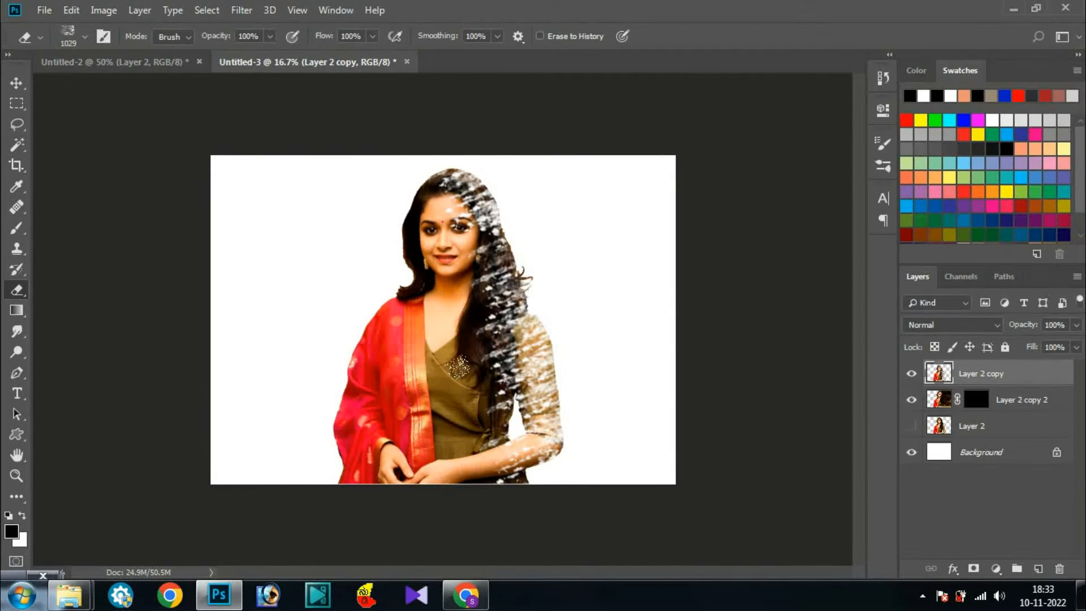
# Step: Try revealing textured fragments beside the arm on the mask of Layer 2 copy 2, and undo them
pyautogui.click(976, 399)
pyautogui.press('x')
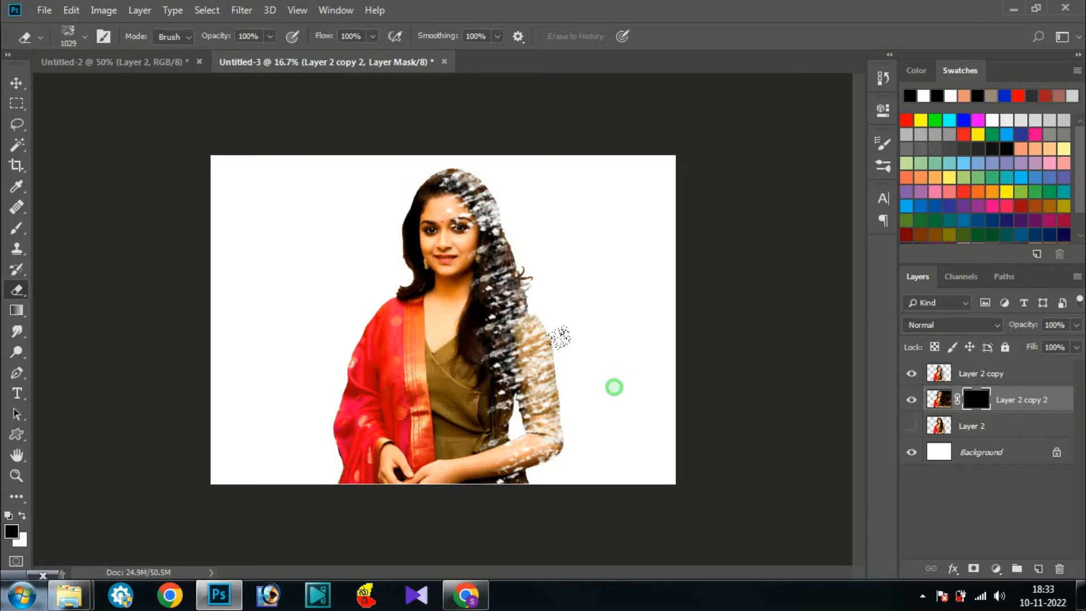
pyautogui.moveTo(562, 334); pyautogui.dragTo(555, 303)
pyautogui.click(529, 462)
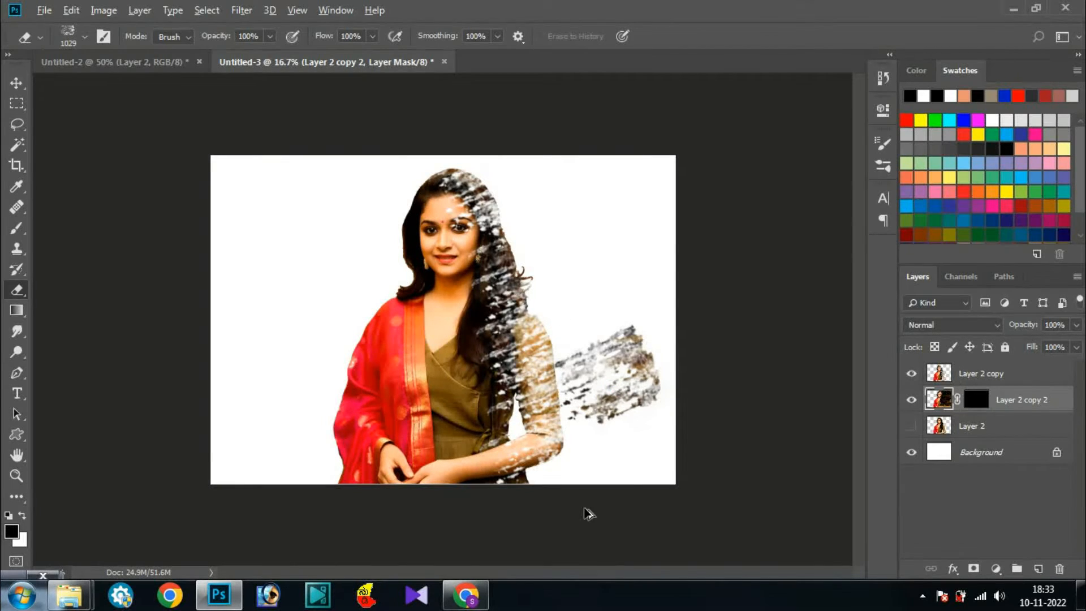
pyautogui.hotkey('ctrl', 'z')
# Step: Set the Eraser to a rotated speckled tip at 600 px and reveal specks along the hair and arm on Layer 2 copy 2's mask
pyautogui.rightClick(533, 359)
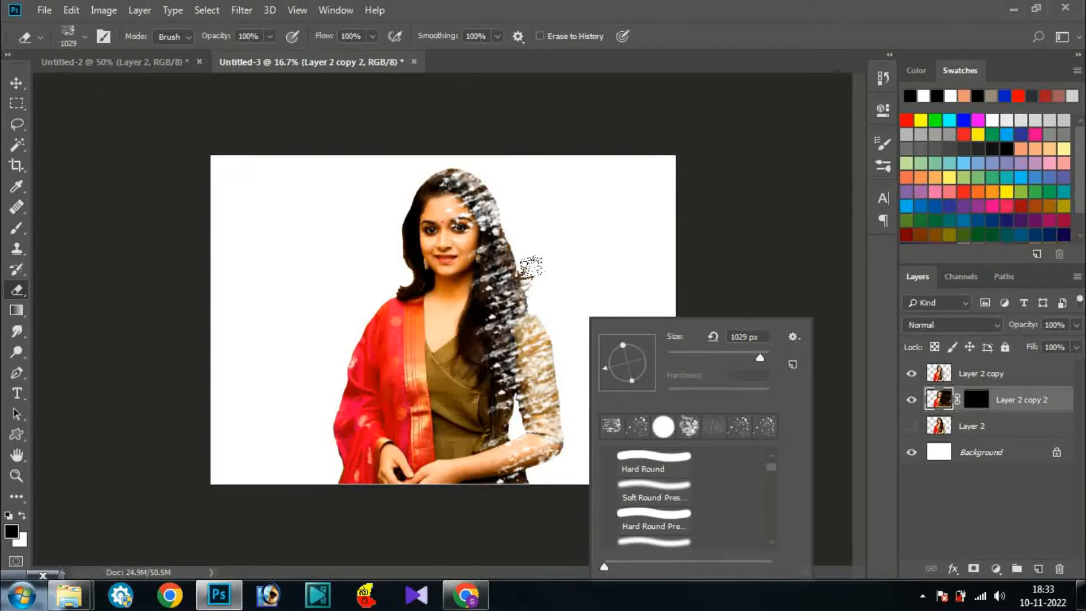
pyautogui.click(637, 426)
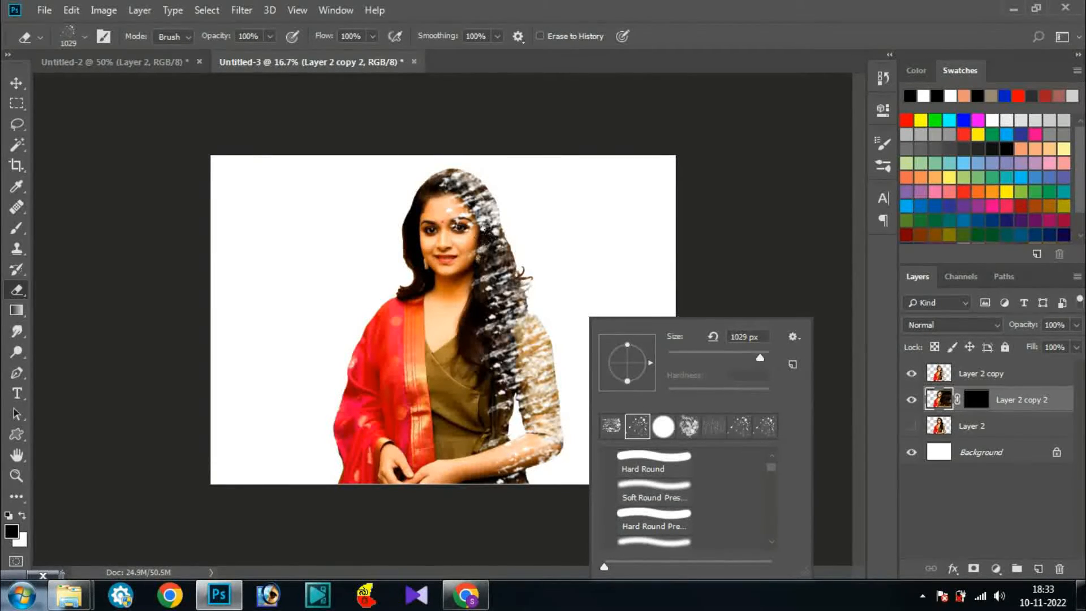
pyautogui.moveTo(649, 361); pyautogui.dragTo(643, 335)
pyautogui.click(746, 241)
pyautogui.press('[')
pyautogui.press('[')
pyautogui.press('[')
pyautogui.press('[')
pyautogui.press('[')
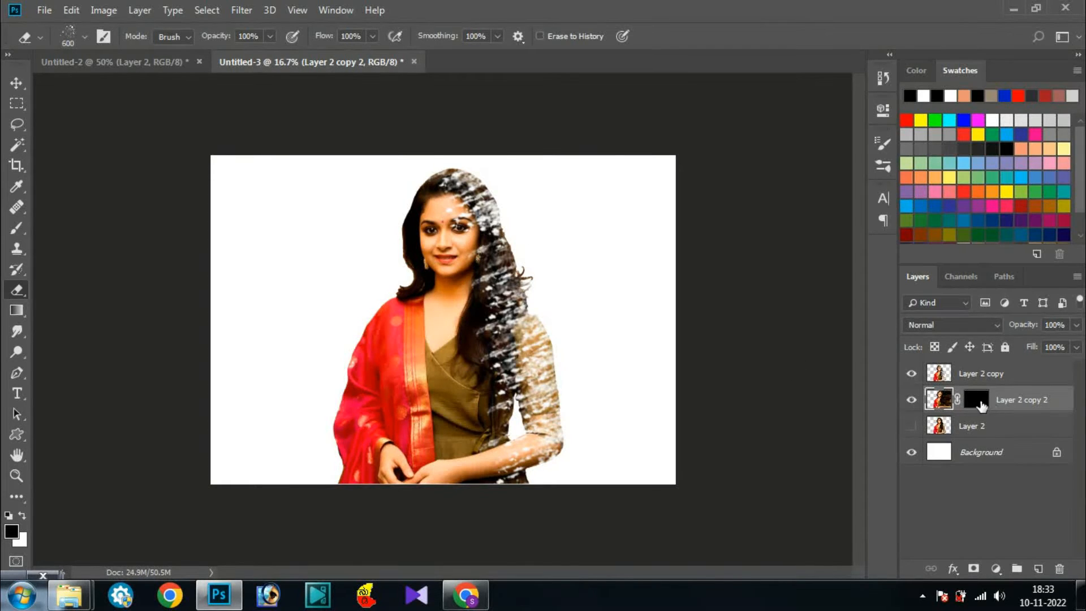
pyautogui.click(976, 400)
pyautogui.moveTo(541, 366)
pyautogui.mouseDown()
pyautogui.moveTo(550, 413)
pyautogui.moveTo(536, 452)
pyautogui.moveTo(555, 293)
pyautogui.moveTo(531, 280)
pyautogui.moveTo(508, 230)
pyautogui.moveTo(517, 265)
pyautogui.moveTo(539, 249)
pyautogui.moveTo(531, 285)
pyautogui.moveTo(486, 175)
pyautogui.moveTo(499, 184)
pyautogui.moveTo(458, 143)
pyautogui.mouseUp()
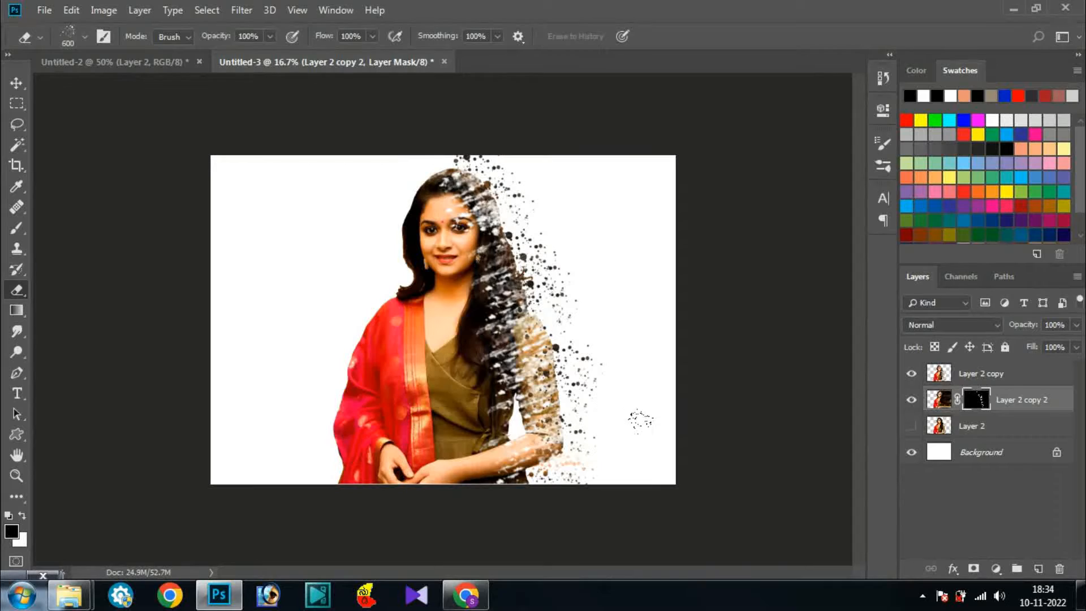
# Step: Rotate the speckled Eraser tip and set its size to 2200 px
pyautogui.rightClick(606, 229)
pyautogui.moveTo(780, 269); pyautogui.dragTo(794, 269)
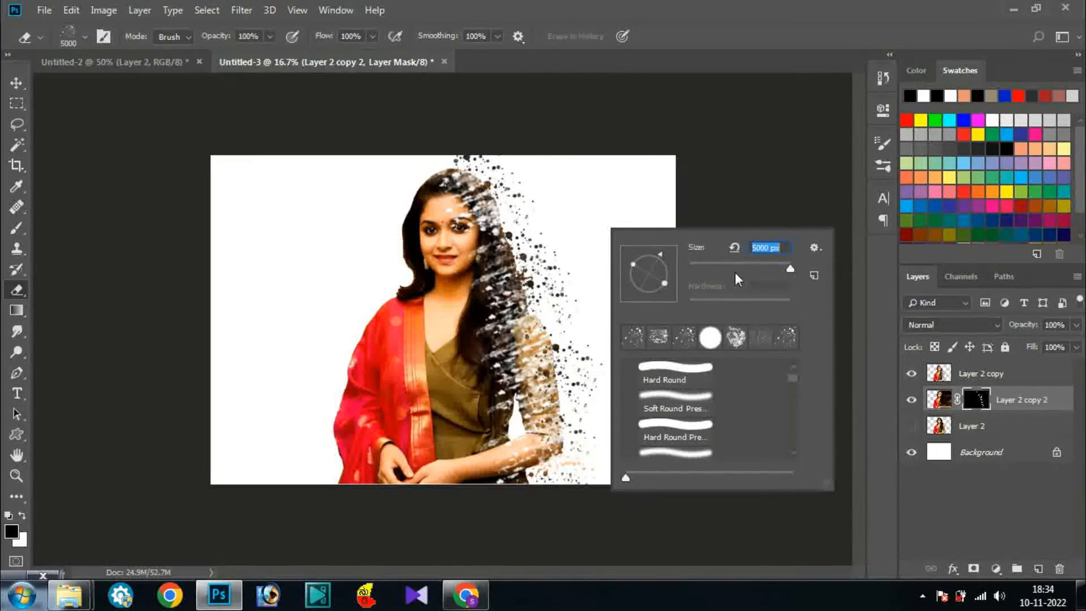
pyautogui.press('BackSpace')
pyautogui.press('Return')
pyautogui.click(532, 248)
pyautogui.press('[')
pyautogui.press('[')
pyautogui.press('[')
pyautogui.press('[')
pyautogui.press('[')
pyautogui.press('[')
pyautogui.press('[')
pyautogui.press('[')
pyautogui.press('[')
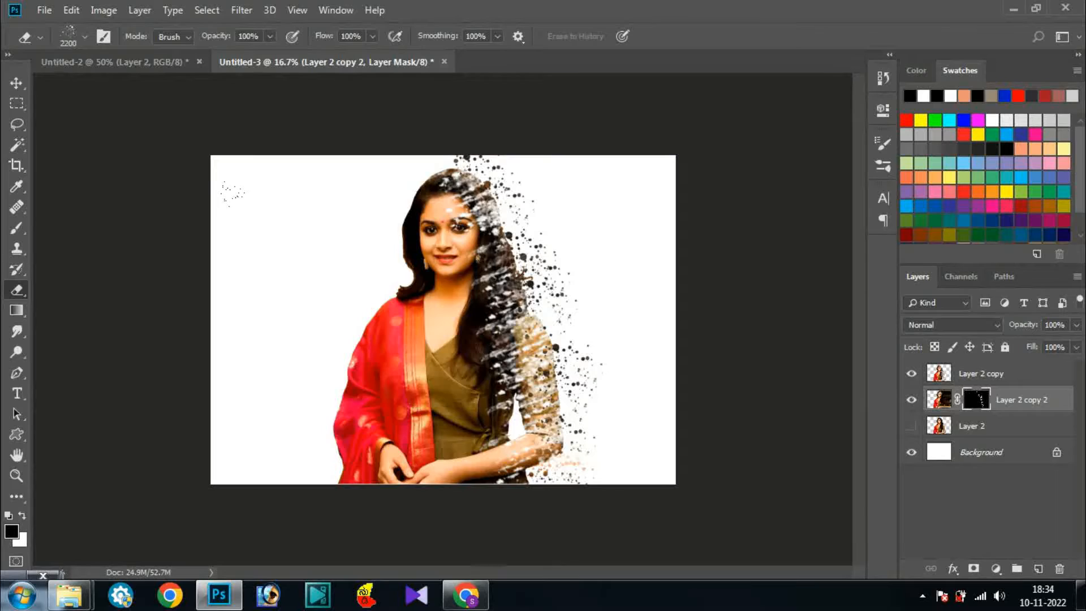
pyautogui.rightClick(595, 318)
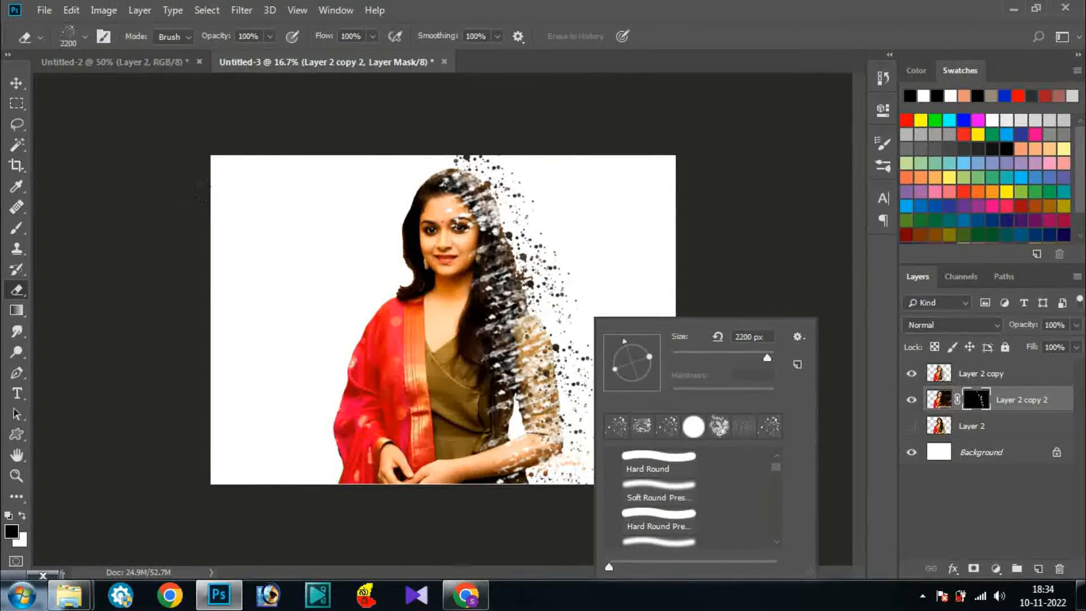
pyautogui.click(423, 180)
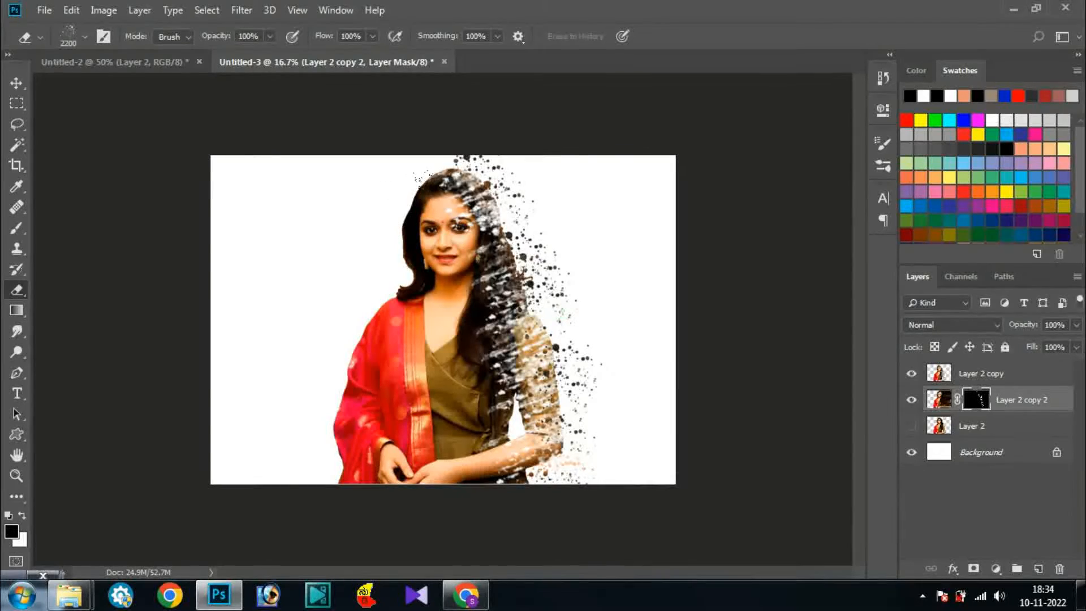
# Step: Reveal large specks in the white area beside the portrait, and smaller ones near the elbow with the tip at 1100 px
pyautogui.click(579, 312)
pyautogui.click(597, 313)
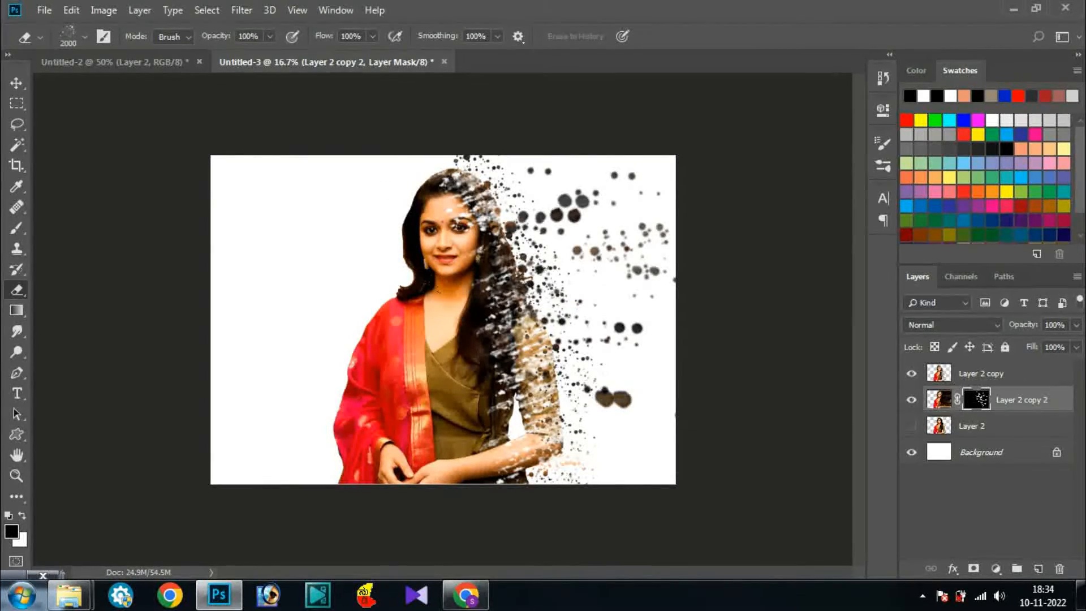
pyautogui.press('[')
pyautogui.press('[')
pyautogui.click(569, 433)
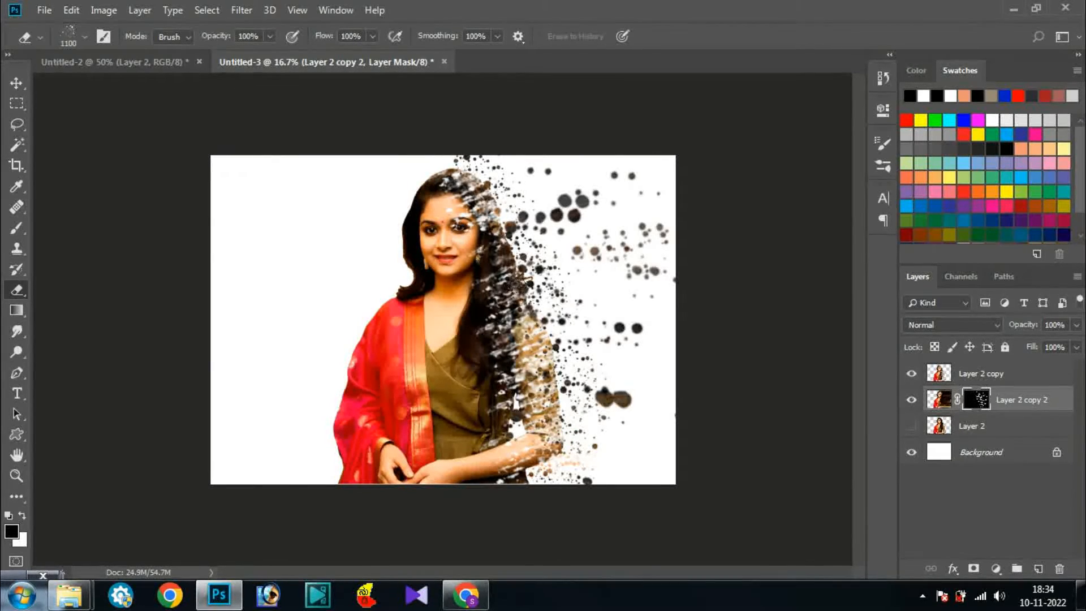
# Step: Fill the area beside the head, hair and arm with denser specks on the mask, using the tip at 800 px and 400 px
pyautogui.press('[')
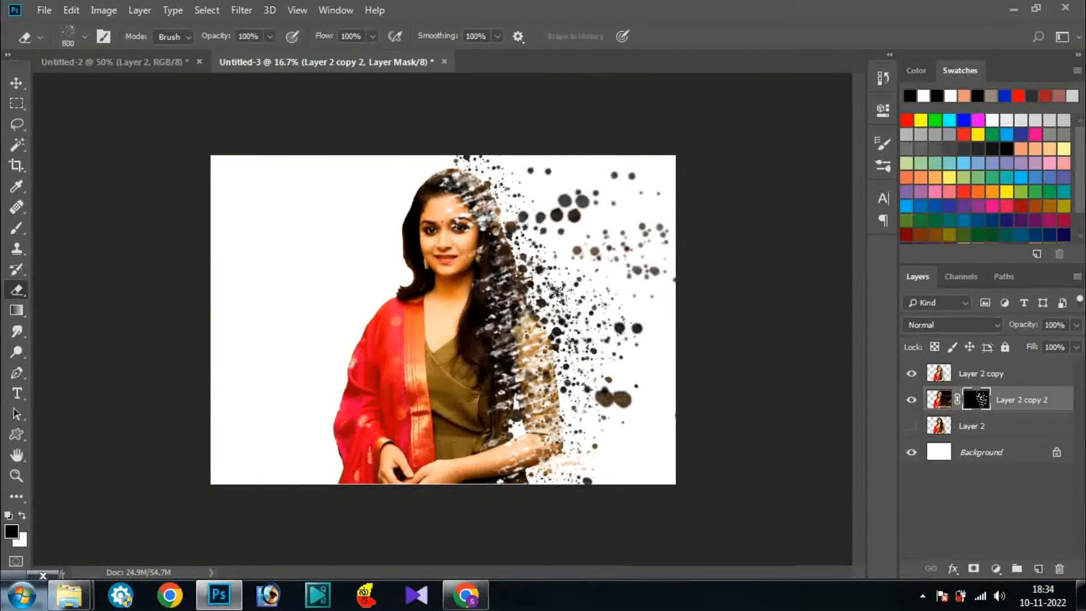
pyautogui.click(555, 223)
pyautogui.click(541, 192)
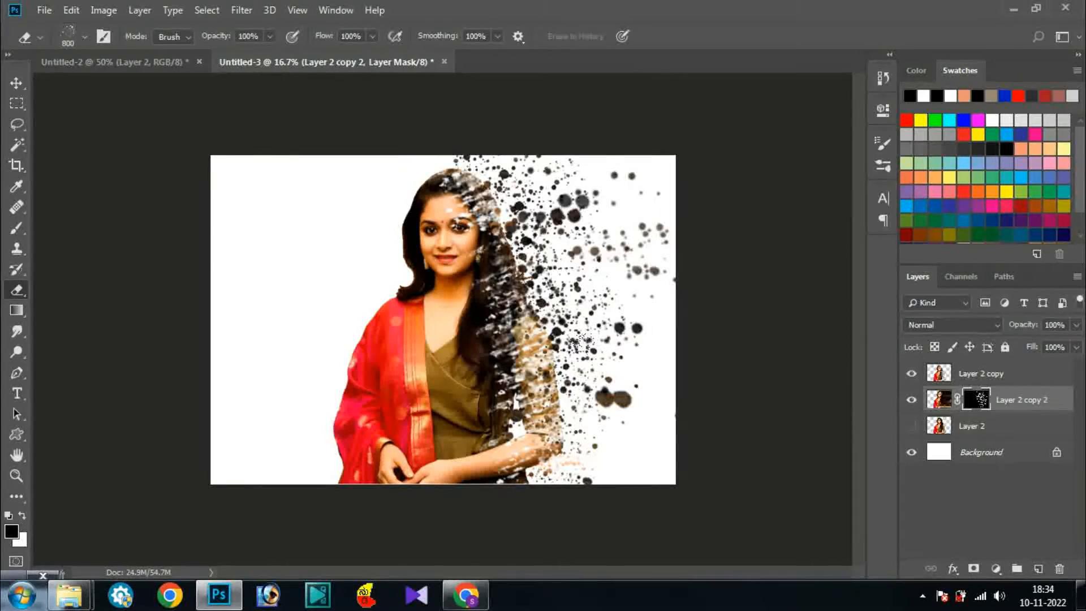
pyautogui.click(554, 424)
pyautogui.click(597, 467)
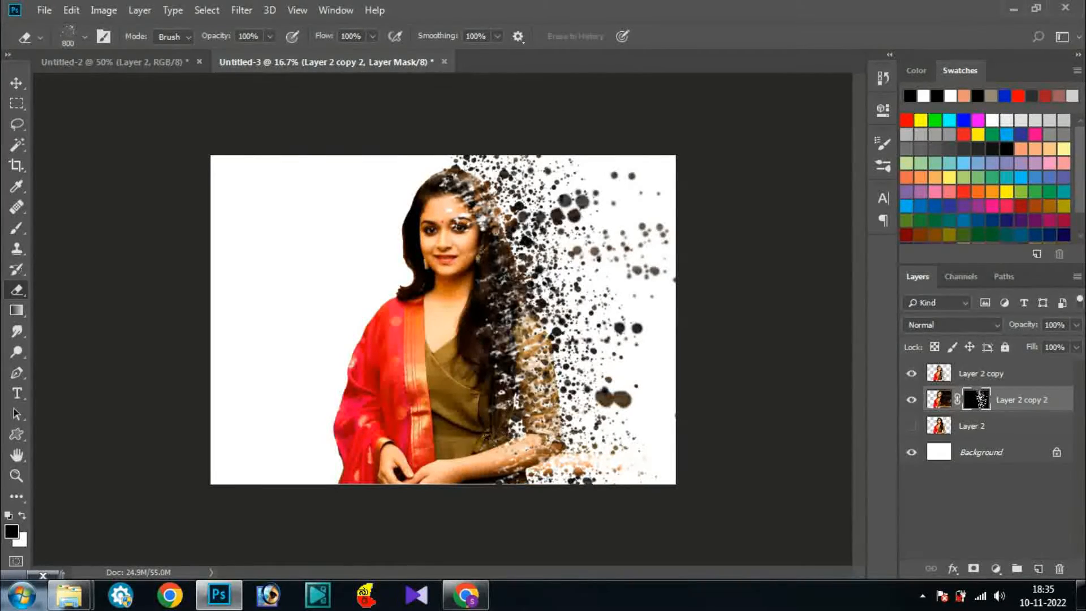
pyautogui.press('[')
pyautogui.click(581, 263)
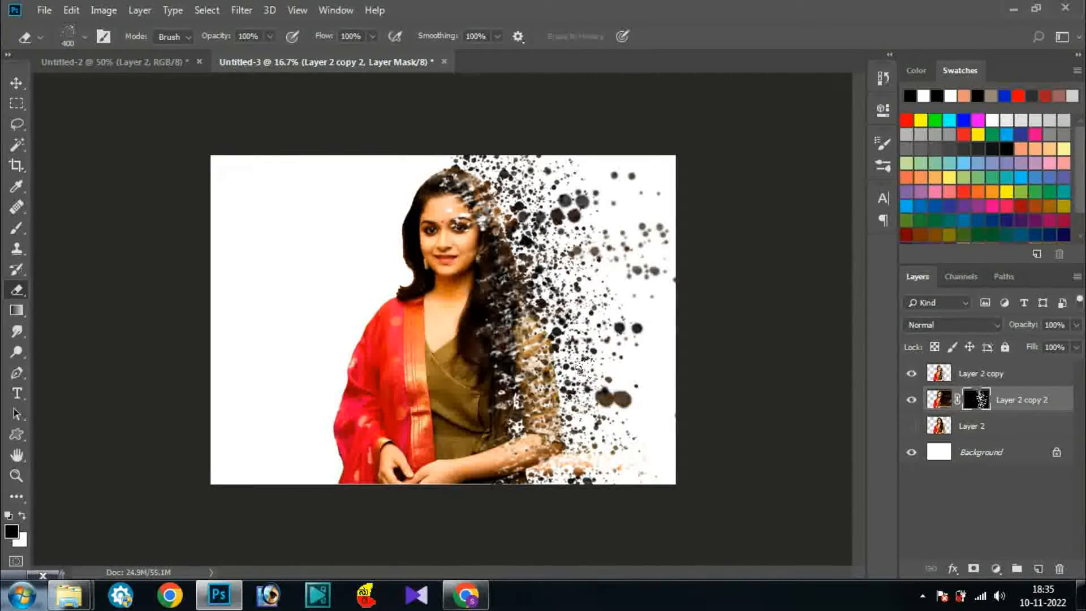
# Step: Erase small specks from the hair and arm on Layer 2 copy, using the speckled tip at 600 px and 300 px
pyautogui.click(944, 378)
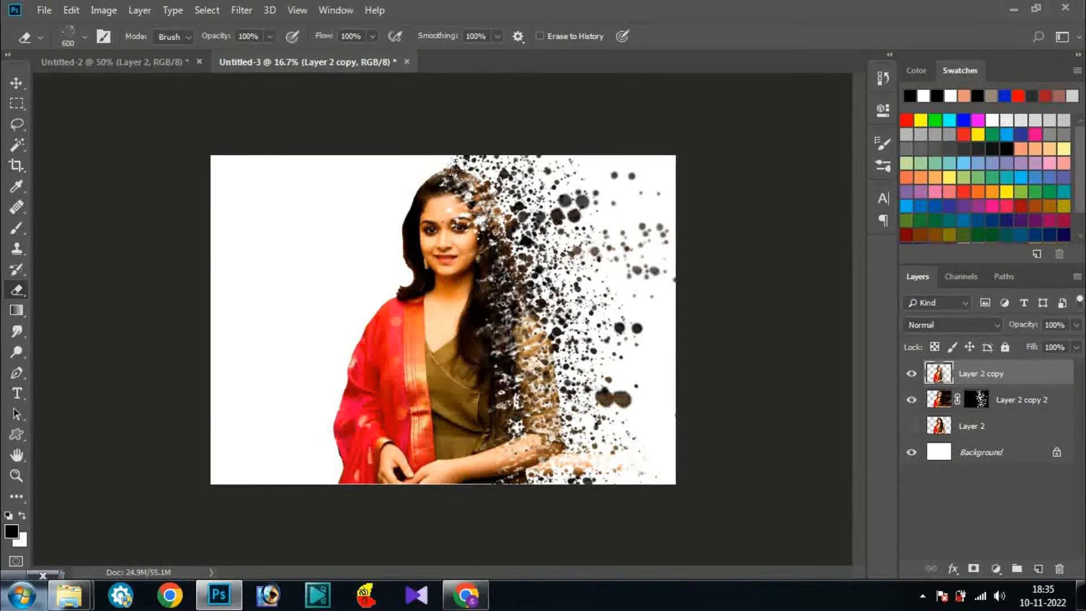
pyautogui.click(487, 216)
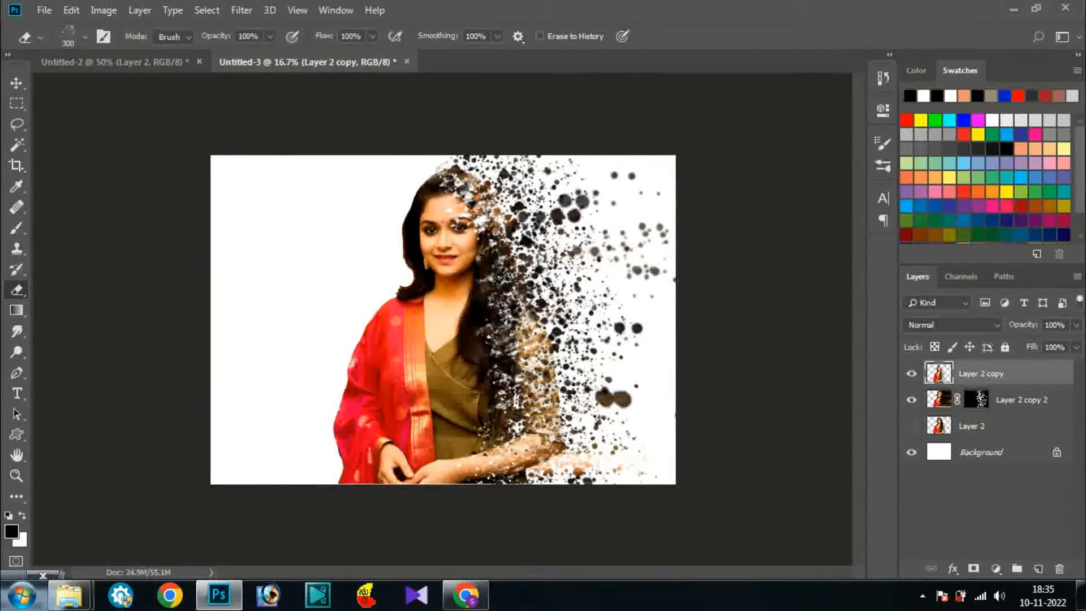
pyautogui.click(459, 187)
# Step: Switch to the mask of Layer 2 copy 2 and set the speckled tip's size to 500 px
pyautogui.press(']')
pyautogui.click(976, 399)
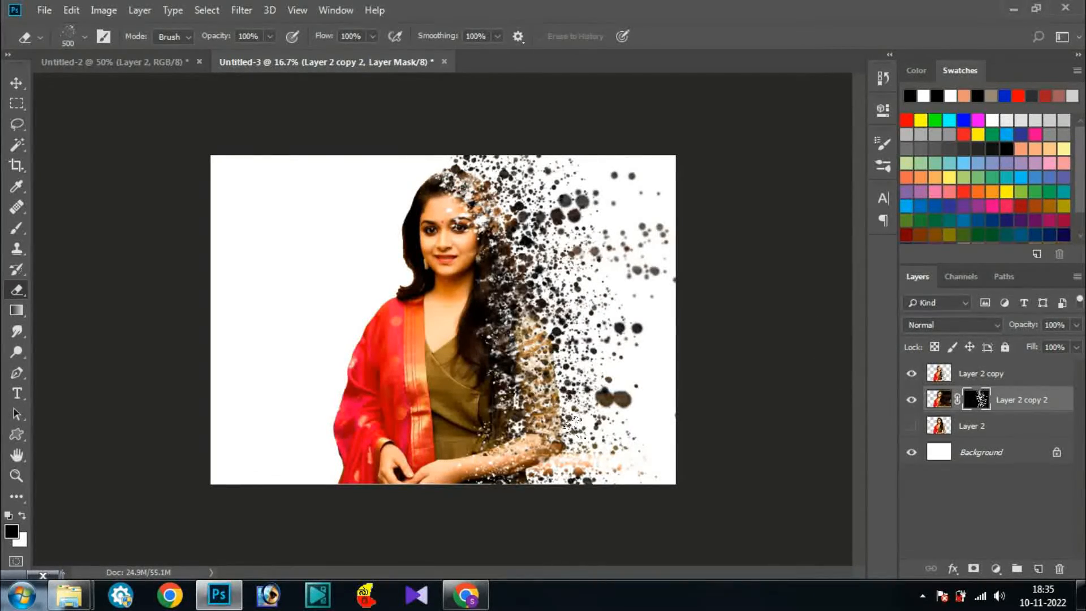
pyautogui.press(']')
pyautogui.press(']')
pyautogui.press(']')
pyautogui.press(']')
pyautogui.press(']')
pyautogui.press(']')
pyautogui.press('[')
pyautogui.press('[')
pyautogui.press('[')
pyautogui.press('[')
pyautogui.press('[')
pyautogui.press('[')
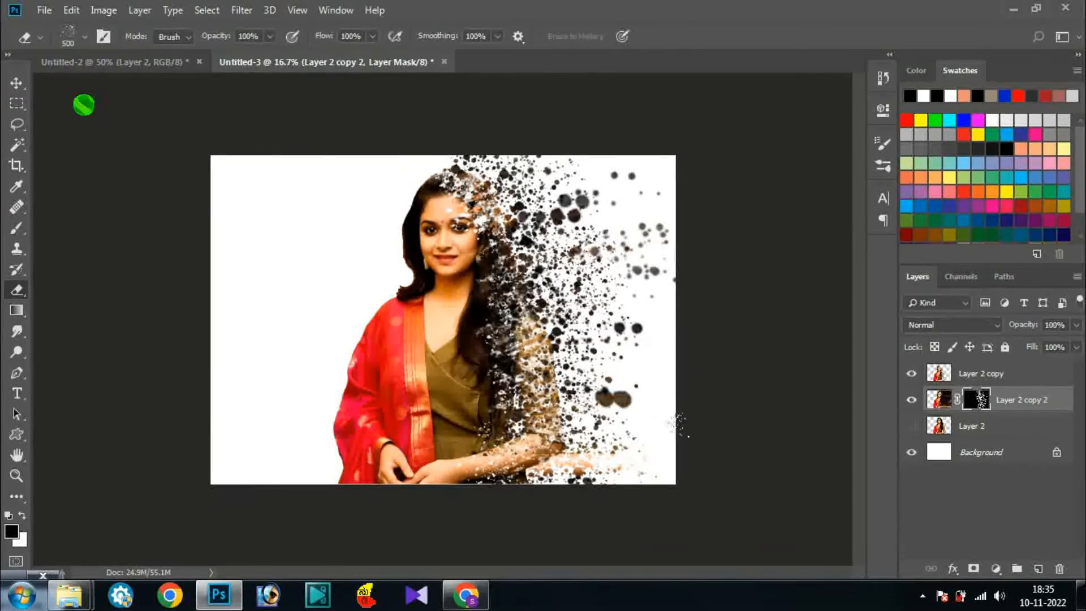
# Step: Select the Background layer for the Gradient tool and change the black stop of the Black, White gradient to golden brown
pyautogui.click(968, 452)
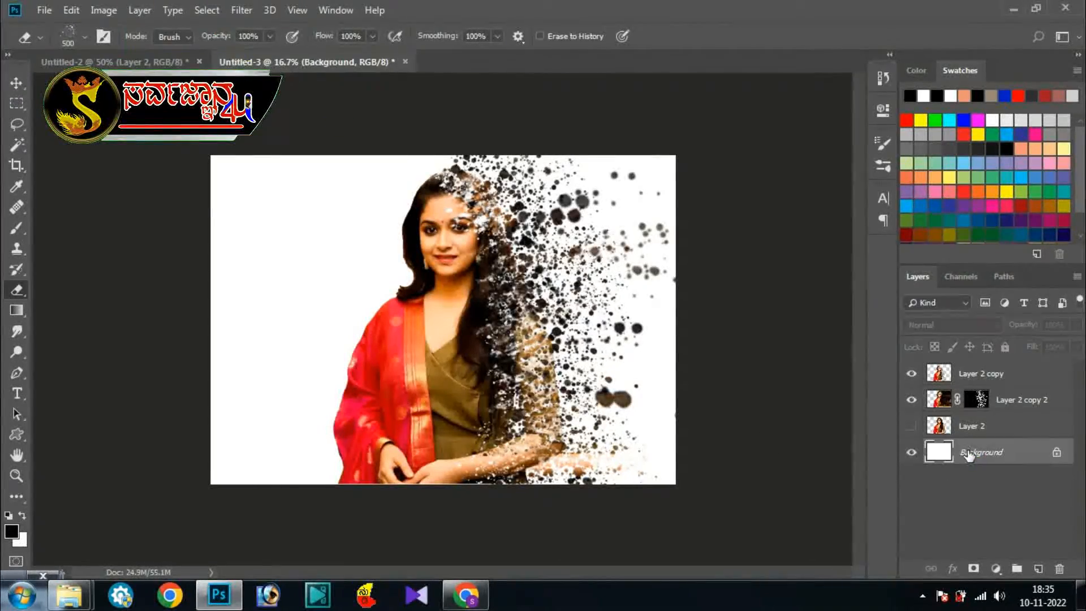
pyautogui.click(17, 310)
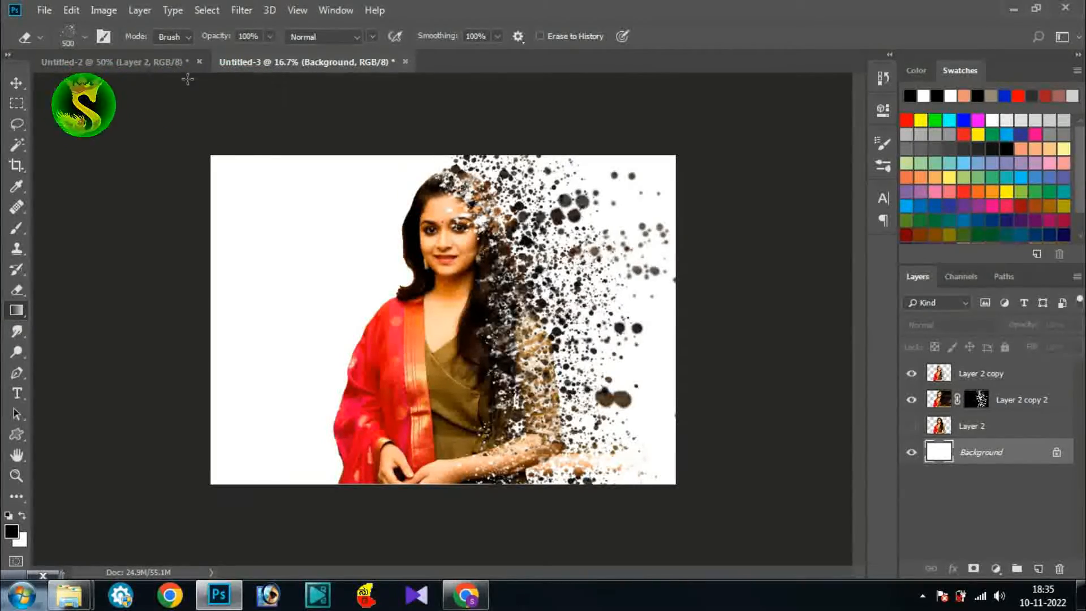
pyautogui.click(118, 35)
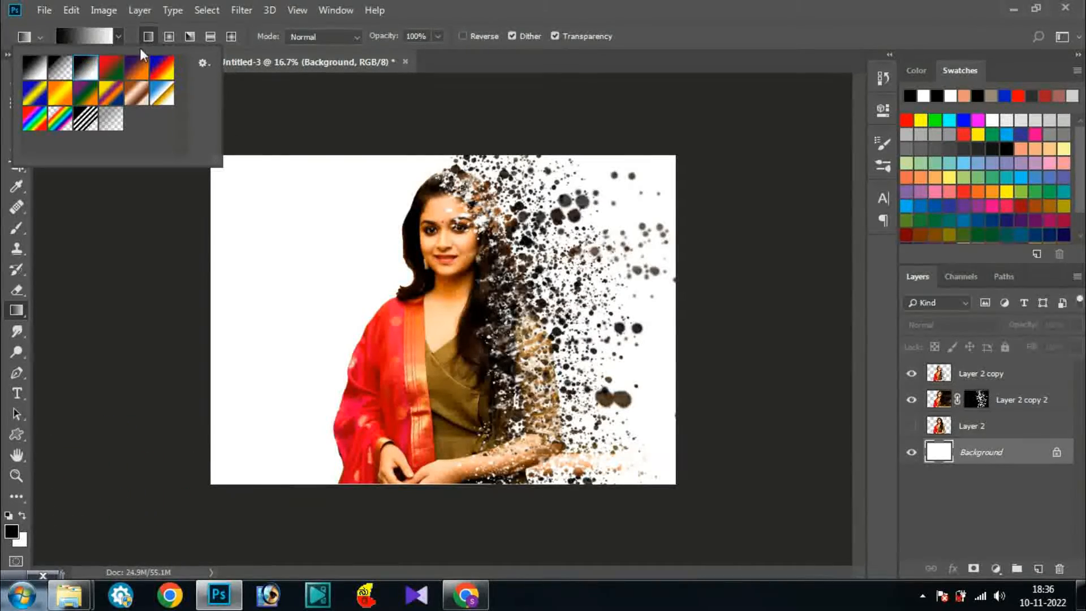
pyautogui.click(86, 38)
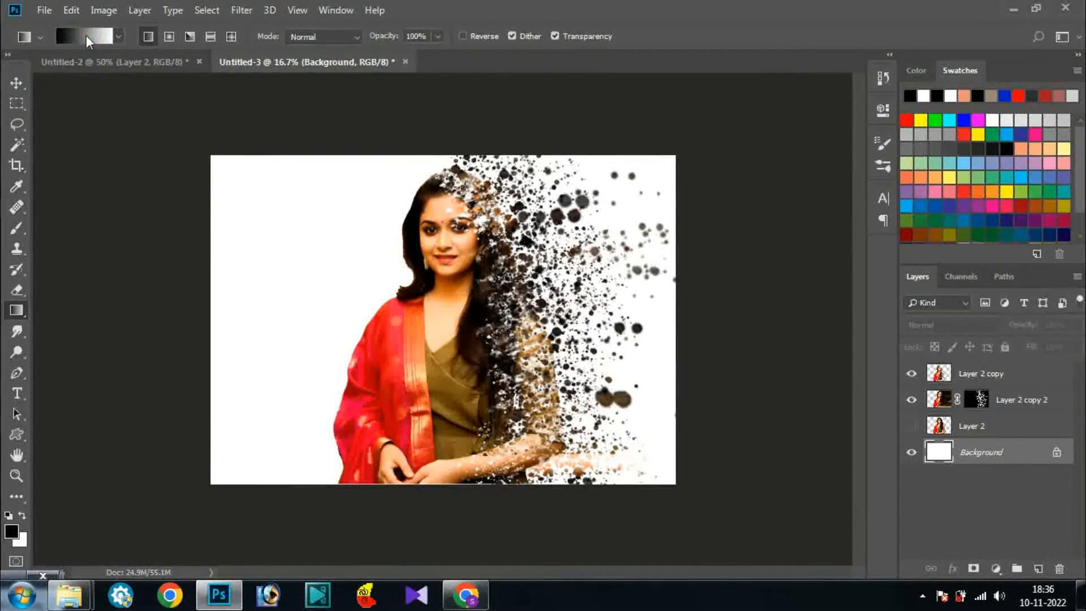
pyautogui.click(86, 35)
pyautogui.moveTo(529, 145); pyautogui.dragTo(772, 124)
pyautogui.click(701, 417)
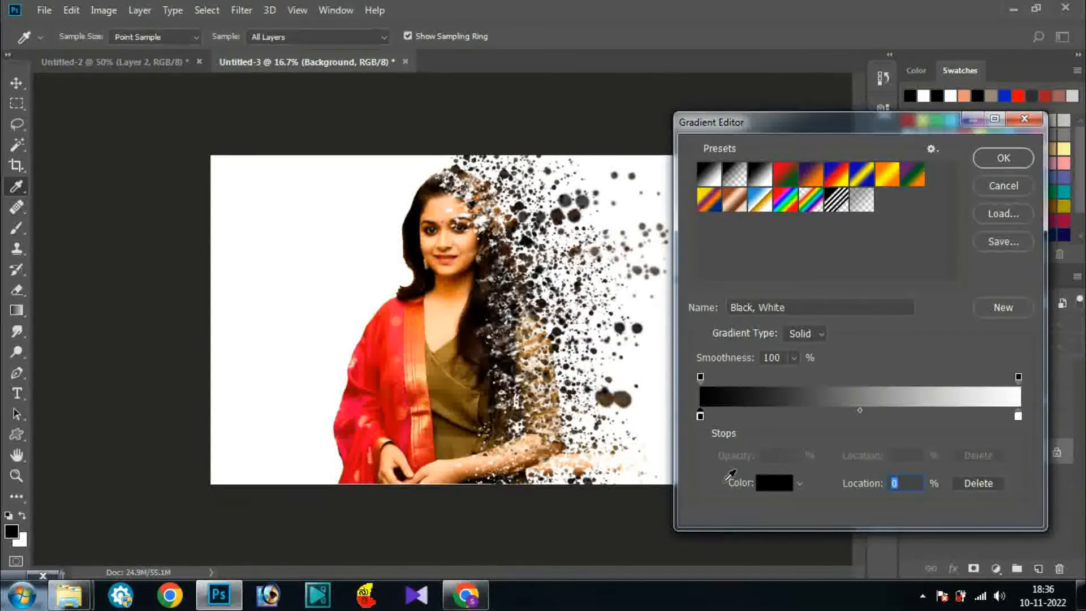
pyautogui.click(771, 481)
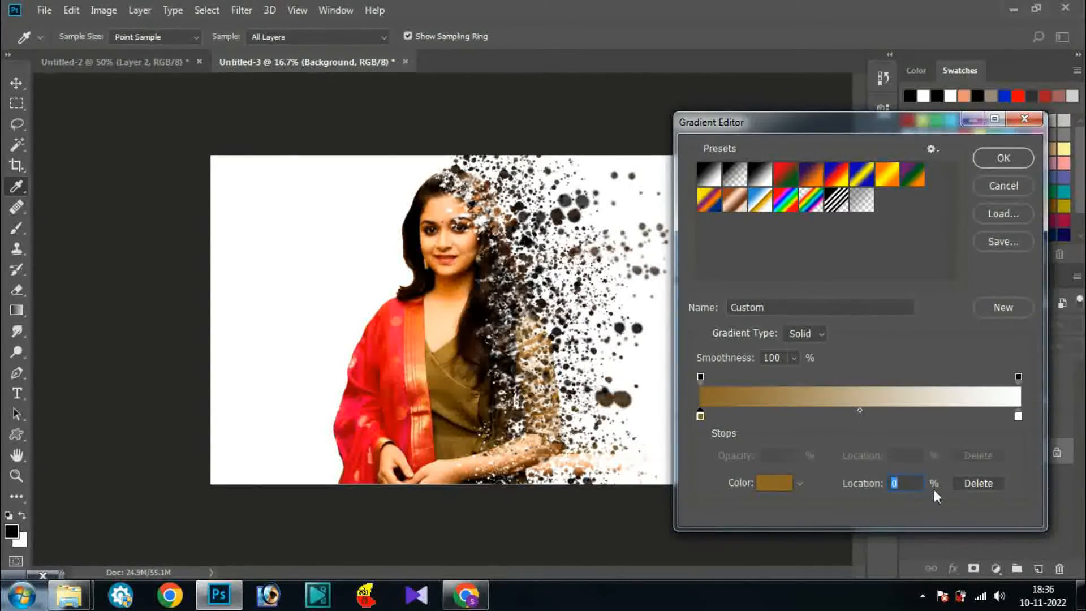
# Step: Change the gradient's white stop to red sampled from the shawl and fill the Background layer with red at left blending to golden brown at right
pyautogui.click(1019, 417)
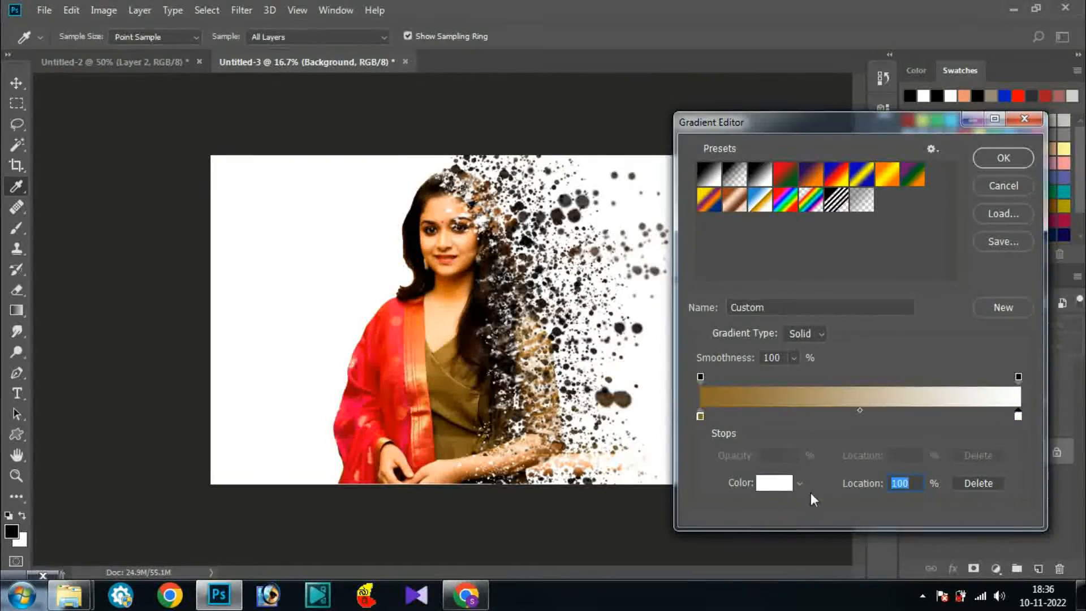
pyautogui.click(781, 485)
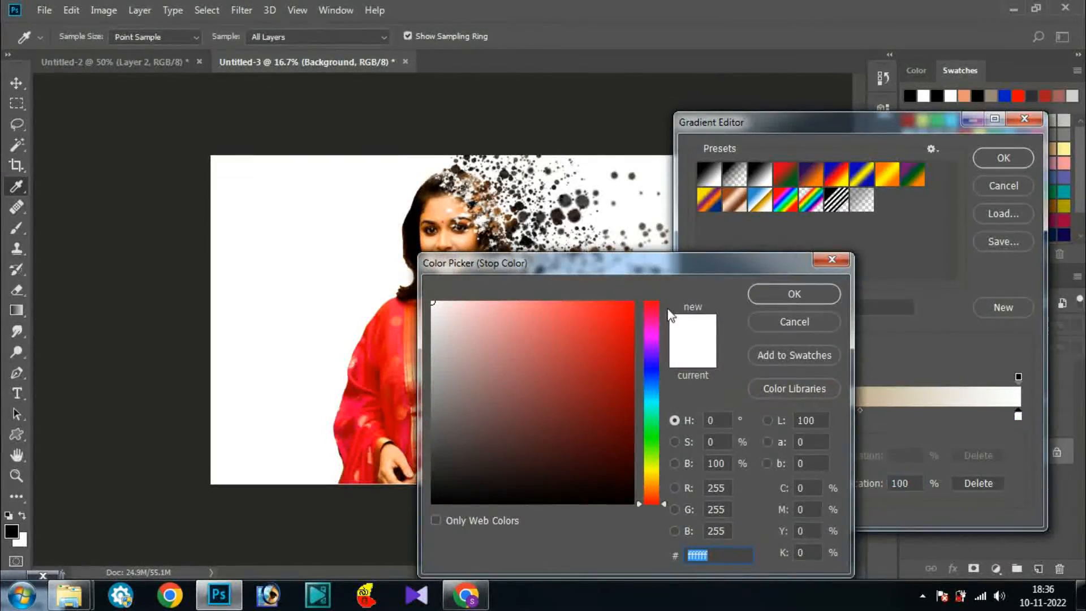
pyautogui.moveTo(612, 266); pyautogui.dragTo(852, 259)
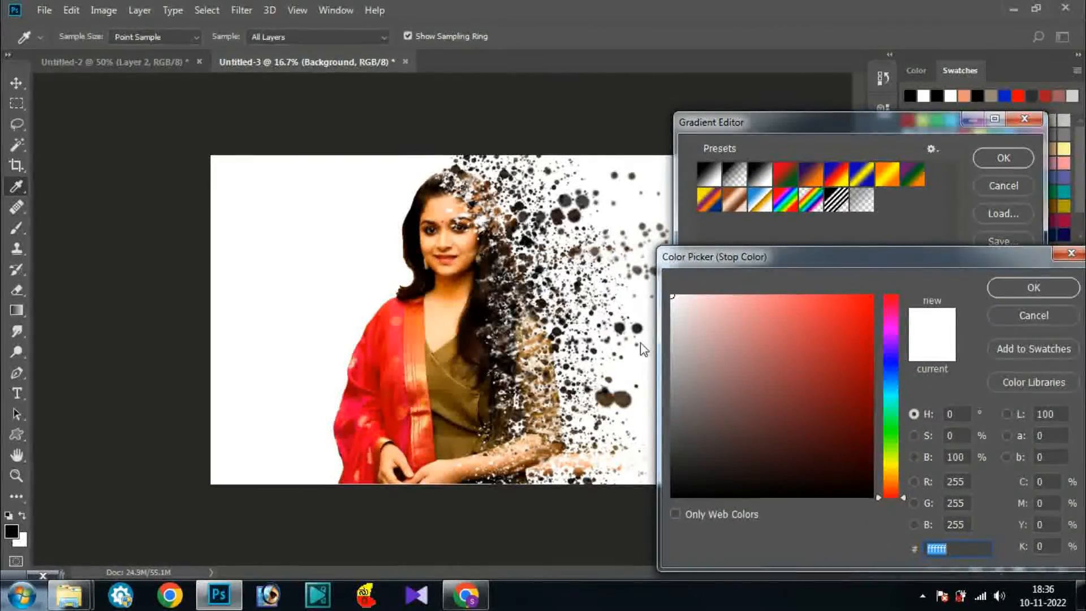
pyautogui.click(415, 442)
pyautogui.click(1023, 292)
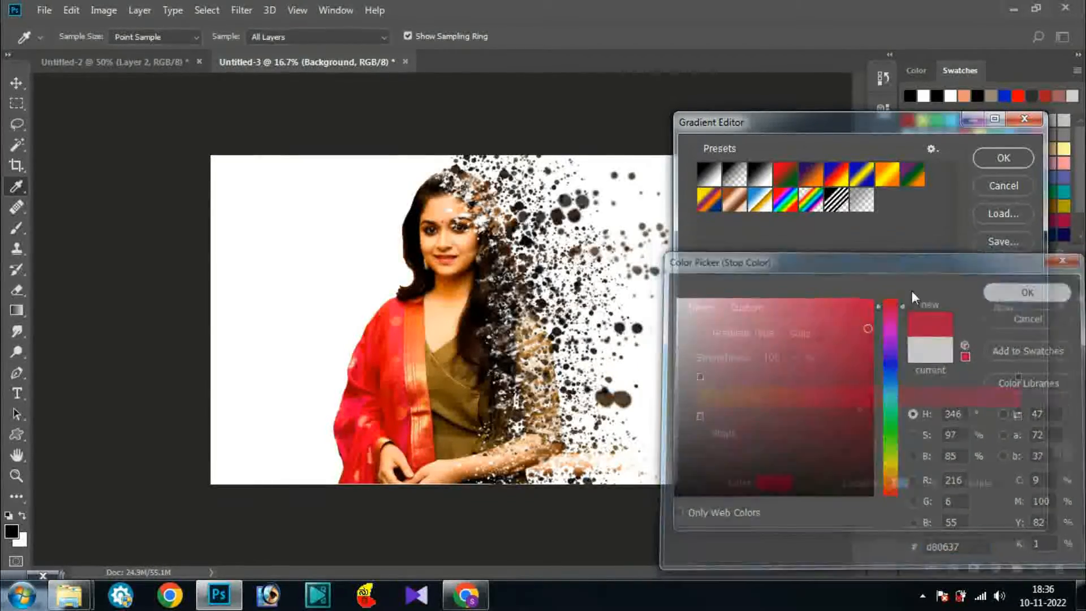
pyautogui.click(1002, 158)
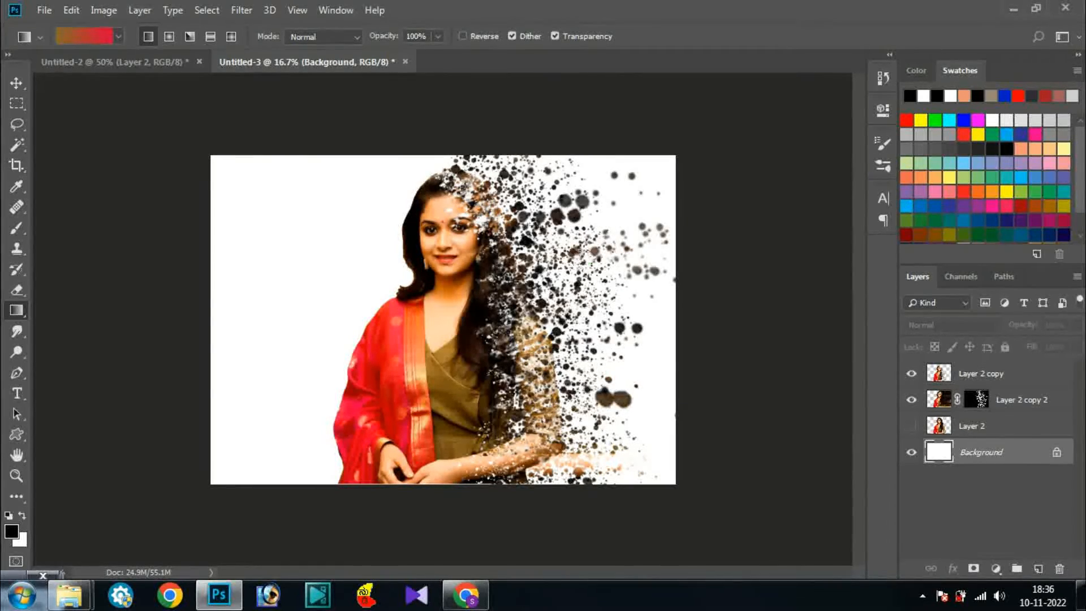
pyautogui.moveTo(336, 376); pyautogui.dragTo(601, 375)
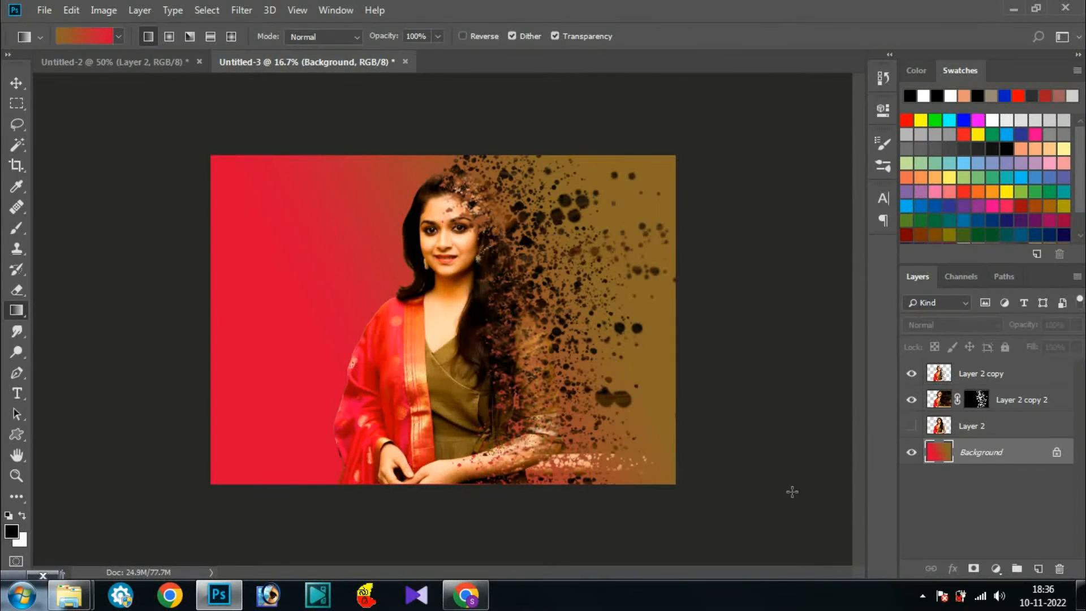
# Step: Target the mask of Layer 2 copy 2 with the Brush tool, make white the foreground colour and choose the 123 px speckled tip
pyautogui.click(977, 399)
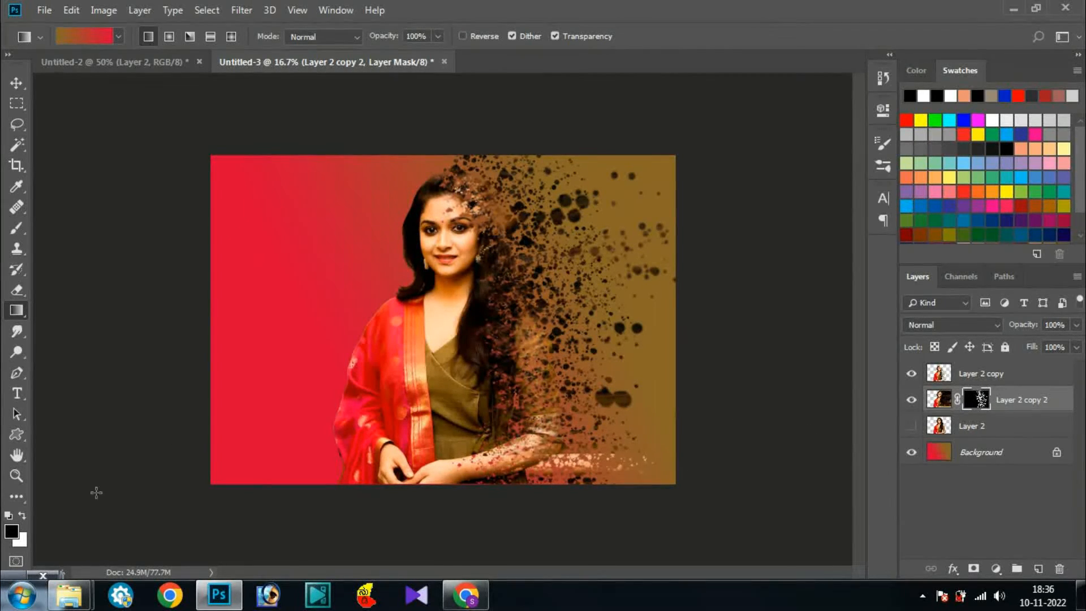
pyautogui.press('b')
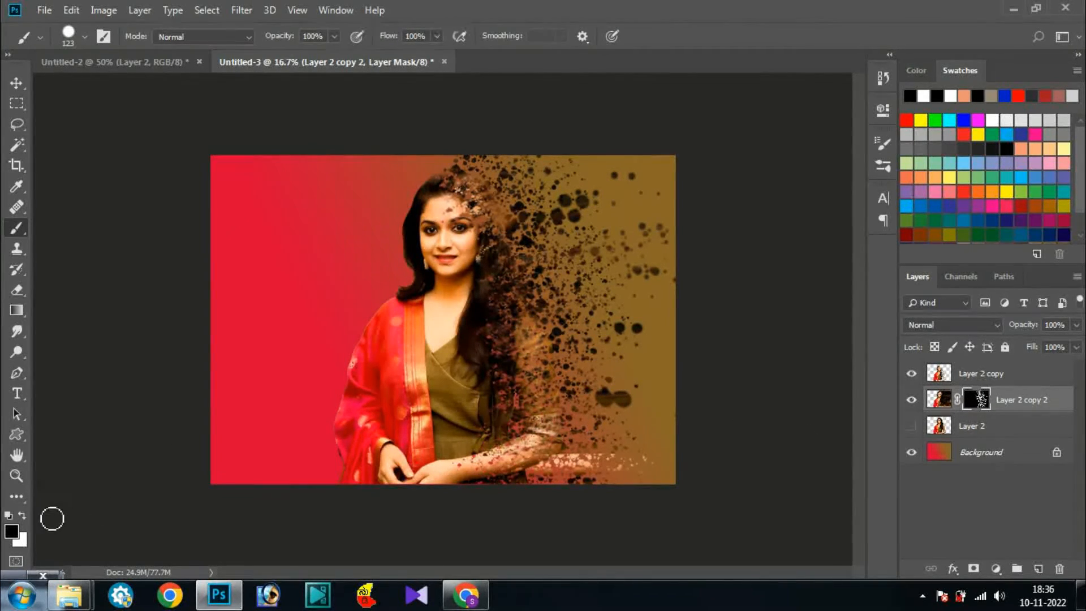
pyautogui.click(23, 516)
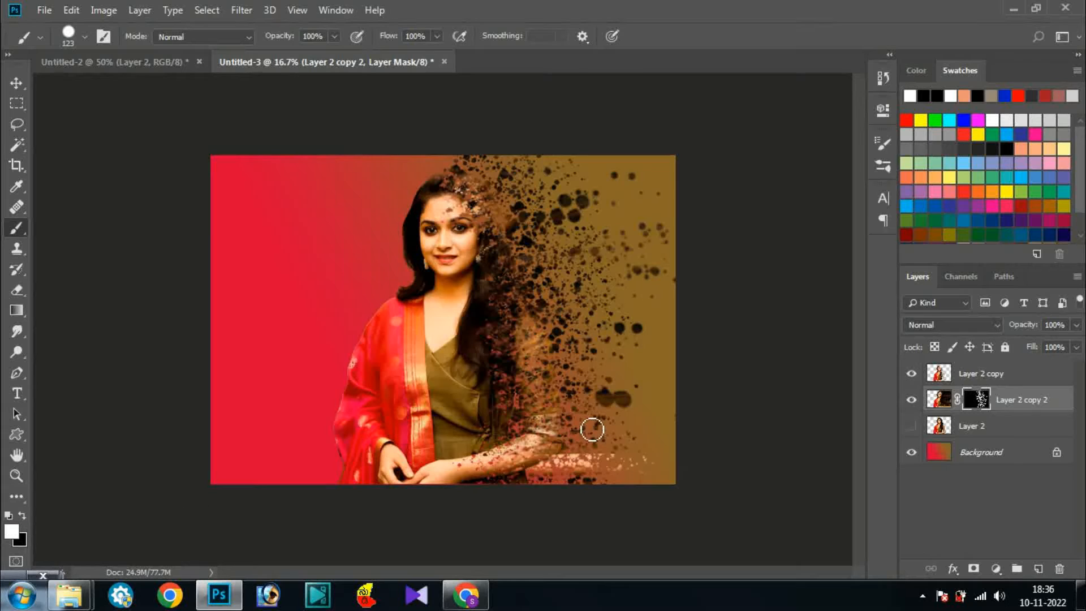
pyautogui.rightClick(674, 328)
pyautogui.click(698, 428)
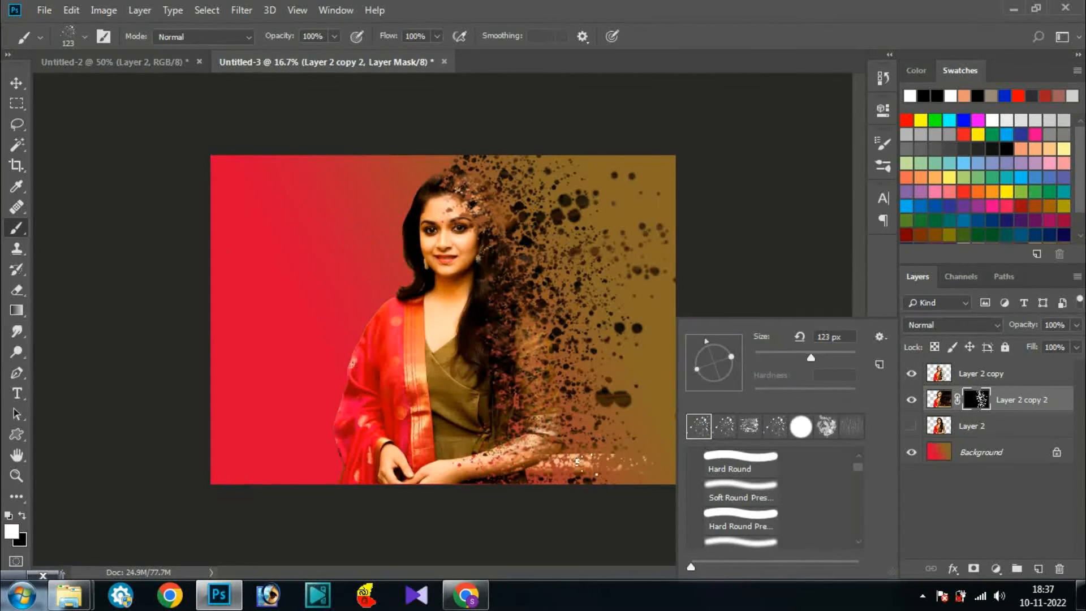
pyautogui.click(585, 465)
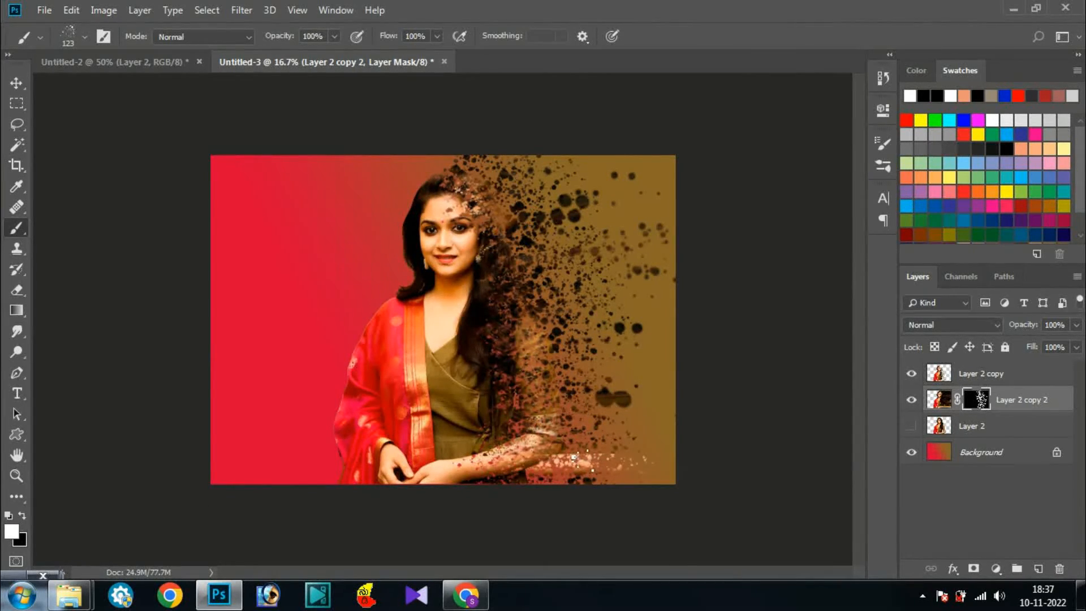
# Step: Enlarge the speckled tip to 500 px and paint black on the mask to thin the pale specks beside the elbow
pyautogui.press(']')
pyautogui.press(']')
pyautogui.press(']')
pyautogui.press(']')
pyautogui.press(']')
pyautogui.press(']')
pyautogui.press(']')
pyautogui.click(21, 515)
pyautogui.click(574, 460)
pyautogui.click(589, 473)
pyautogui.click(571, 452)
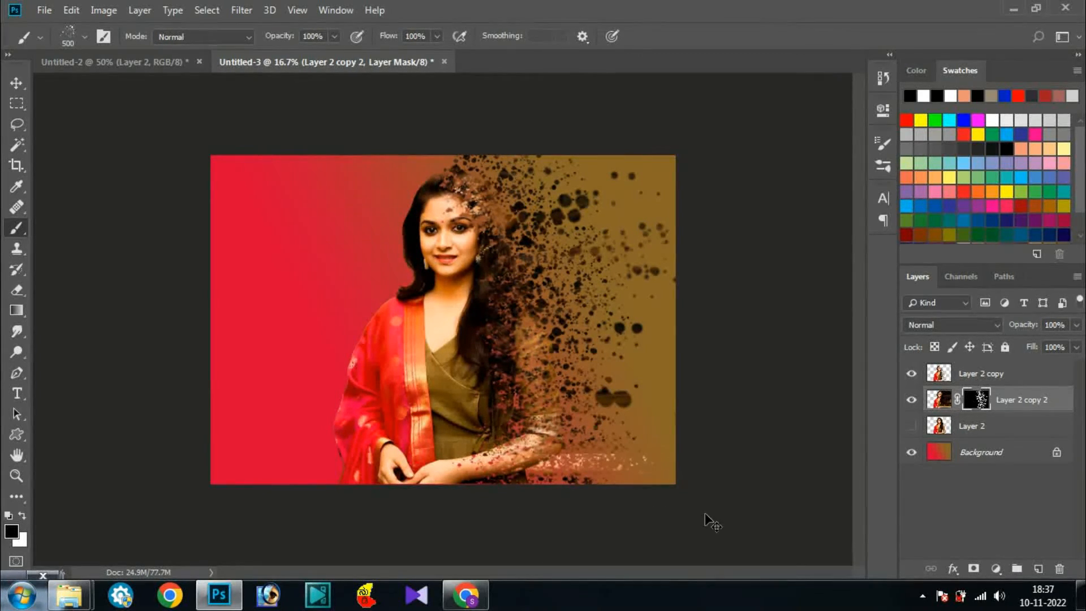
# Step: Examine the dispersion effect and the new background in full-screen view at several zoom levels
pyautogui.hotkey('ctrl', '+')
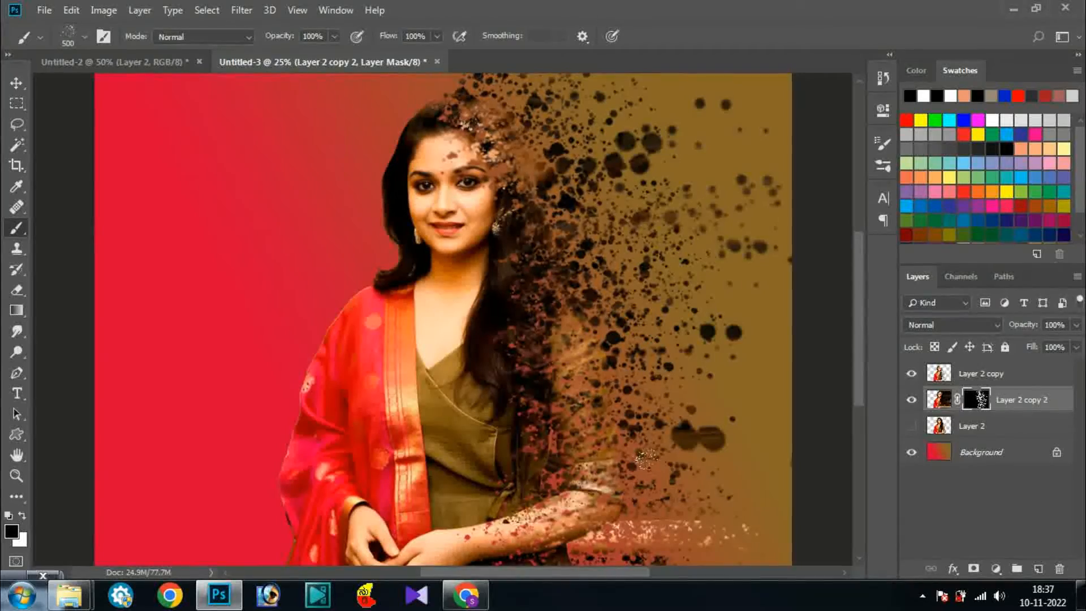
pyautogui.press('f')
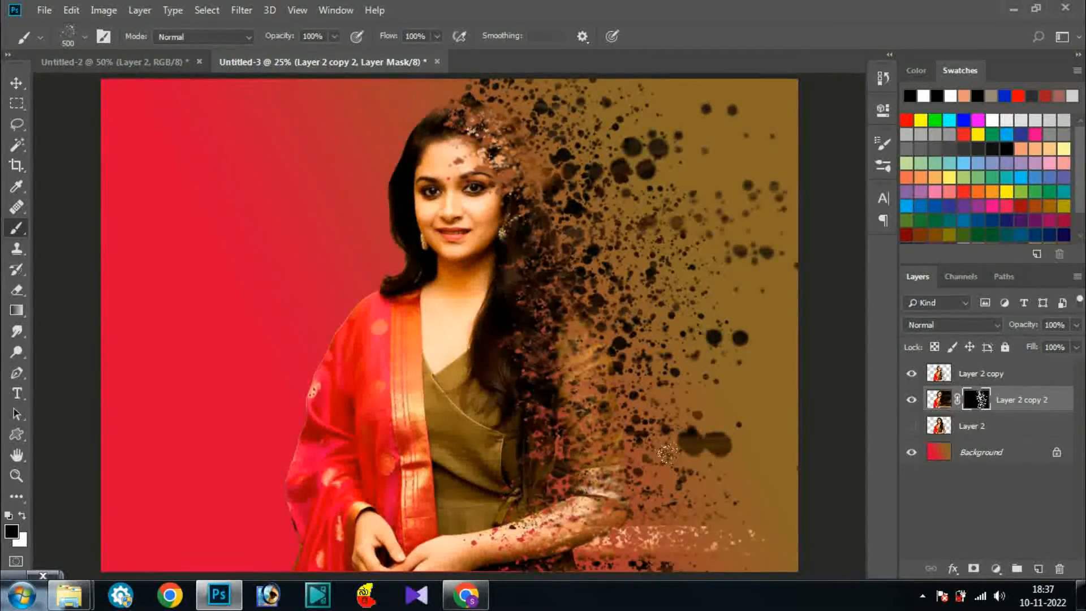
pyautogui.press('f')
pyautogui.press('f')
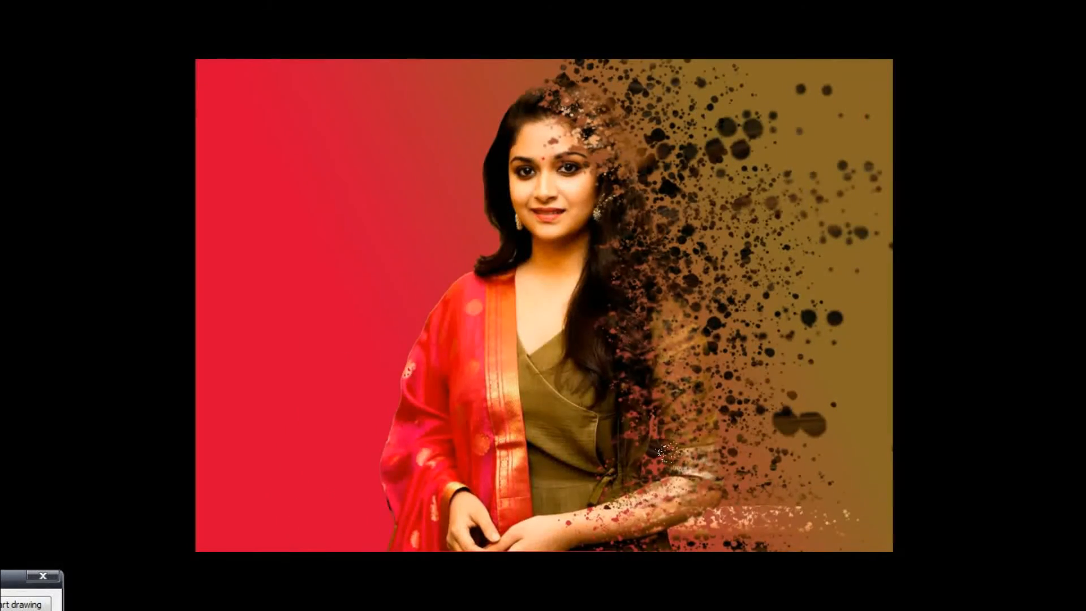
pyautogui.hotkey('ctrl', '+')
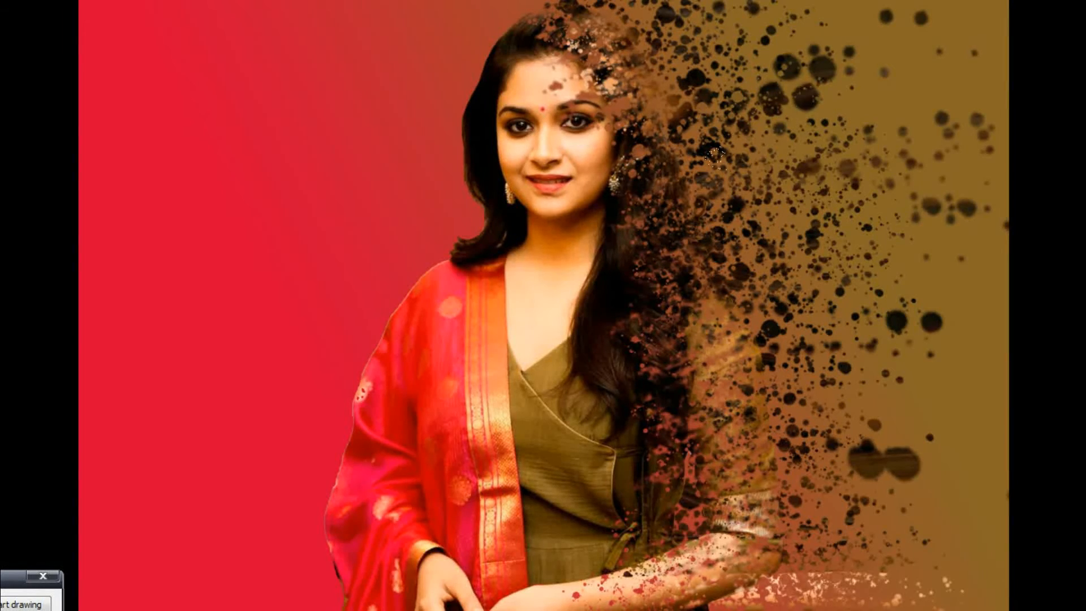
pyautogui.scroll(2, 645, 183)
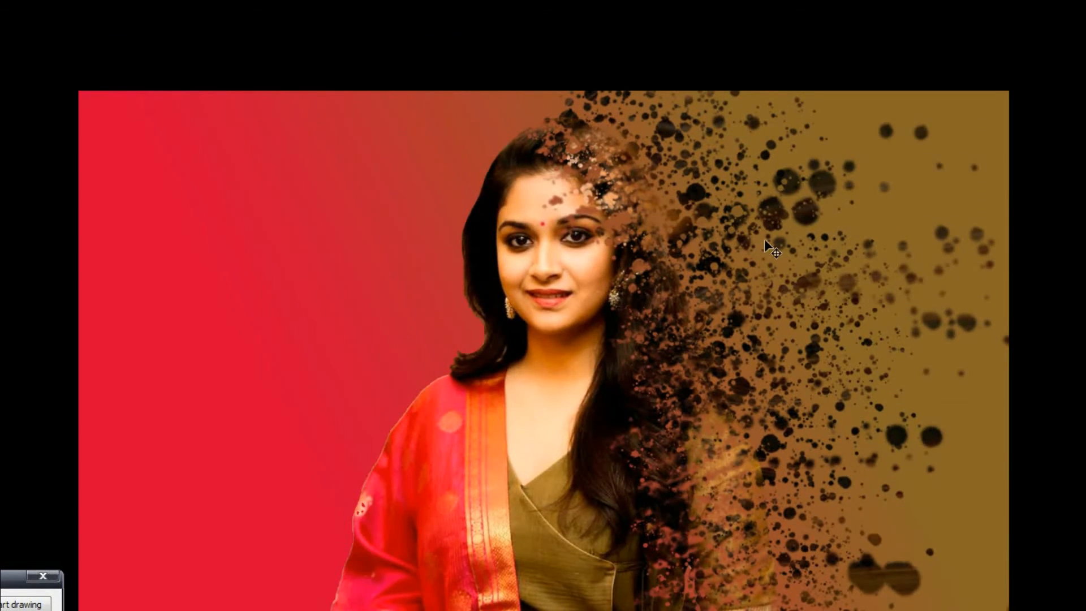
pyautogui.hotkey('ctrl', '-')
pyautogui.scroll(-3, 768, 239)
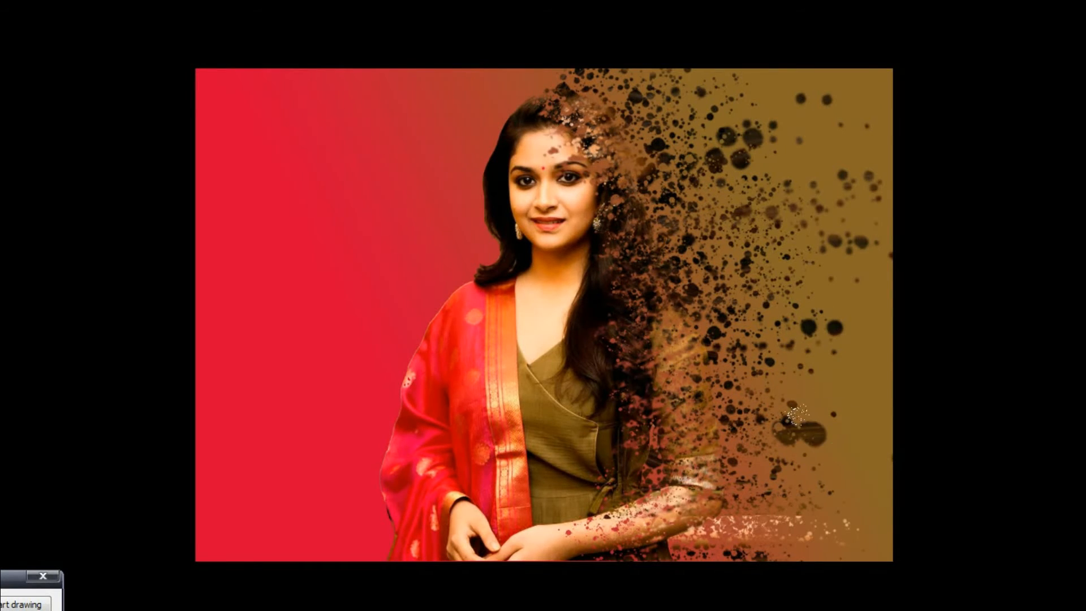
pyautogui.hotkey('ctrl', '-')
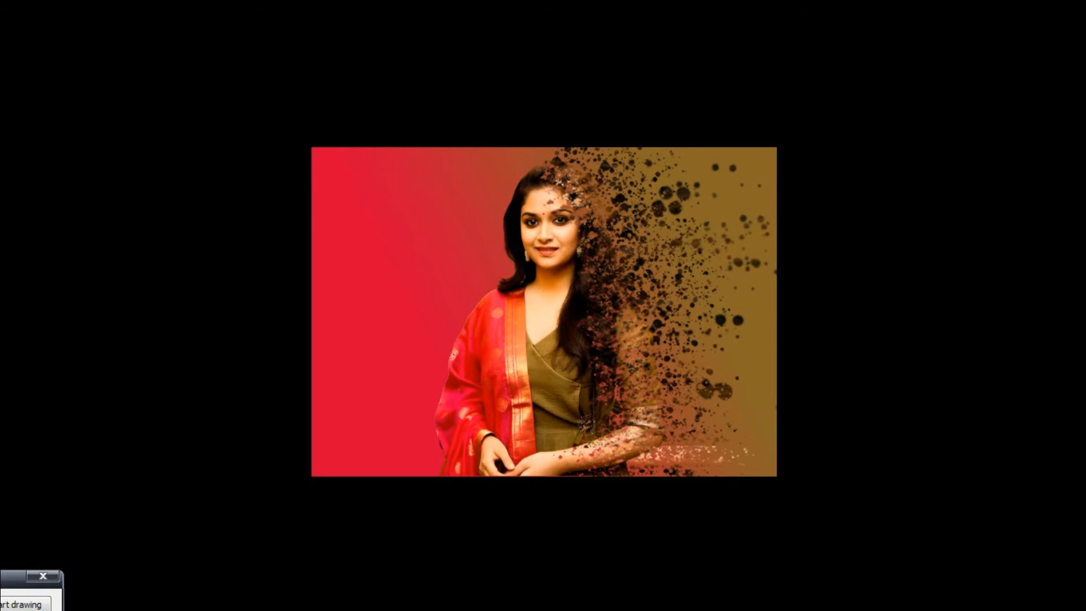
pyautogui.press('f')
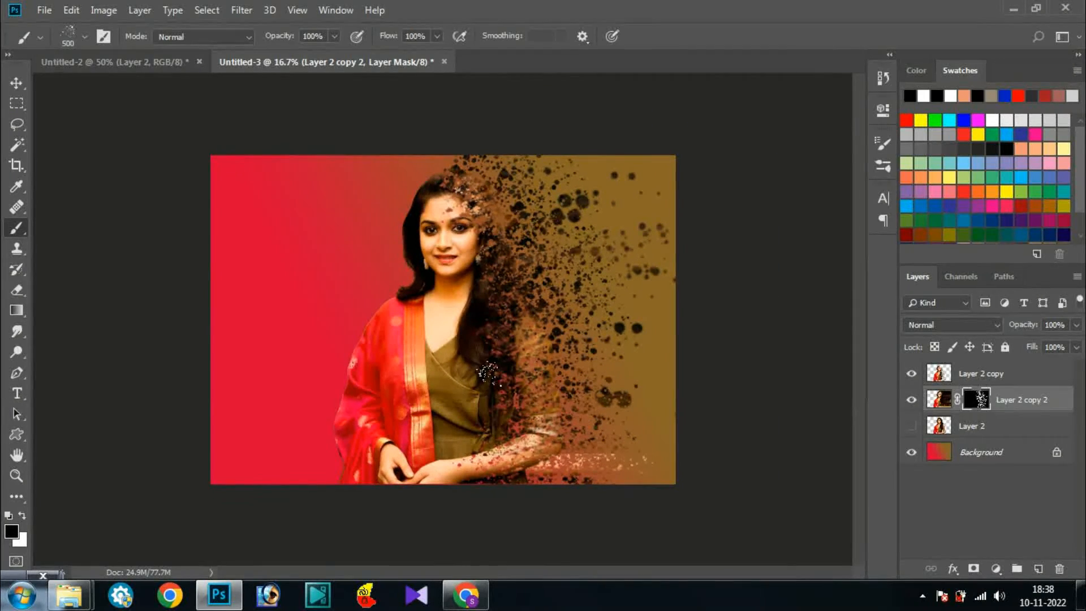
# Step: Add a Color Lookup adjustment layer above Layer 2 copy
pyautogui.hotkey('ctrl', '+')
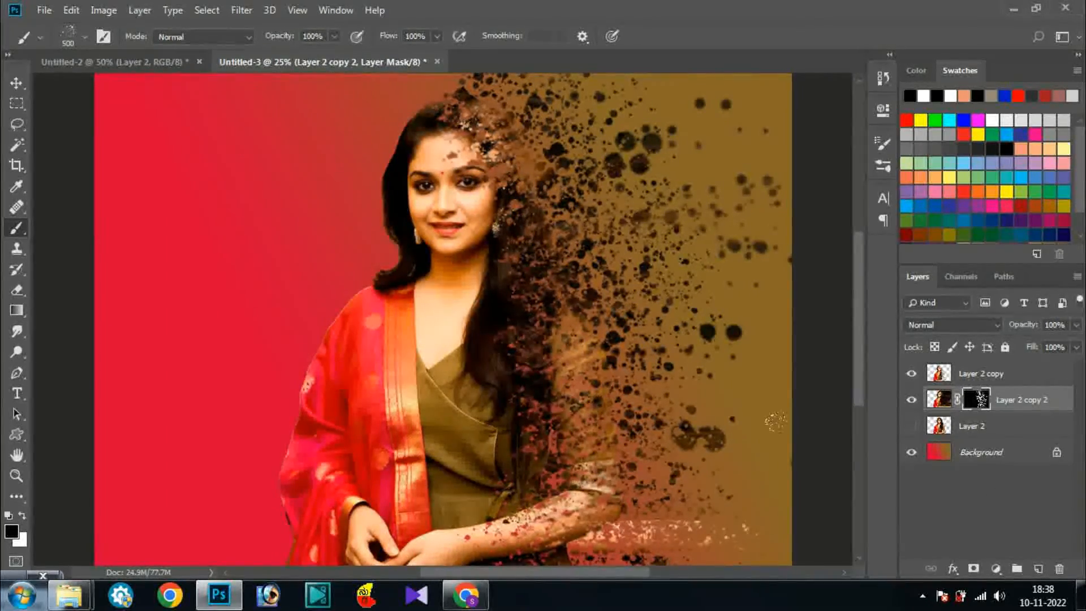
pyautogui.click(940, 377)
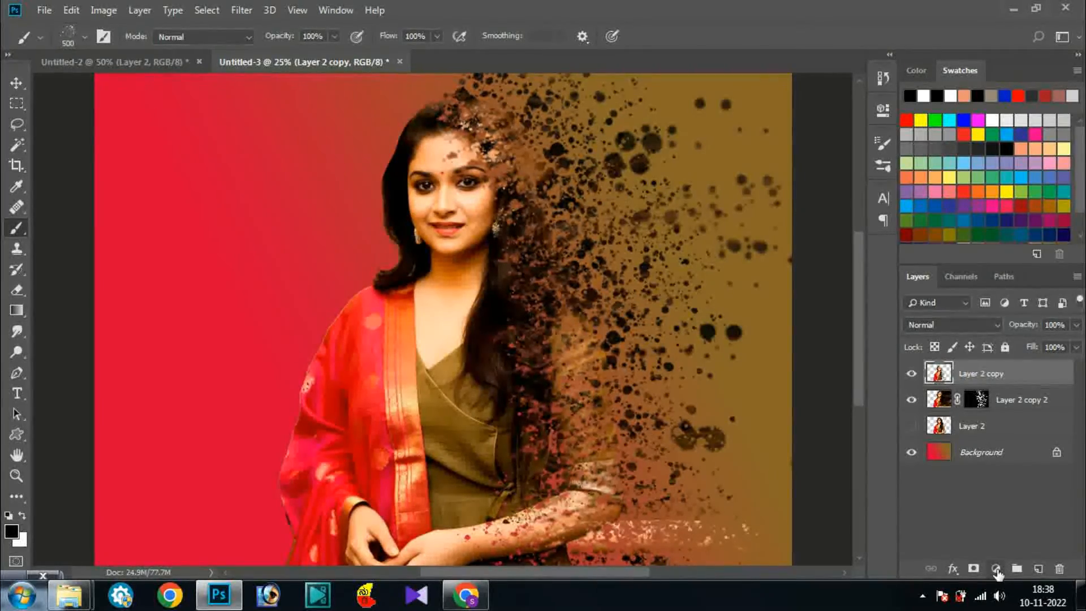
pyautogui.click(997, 569)
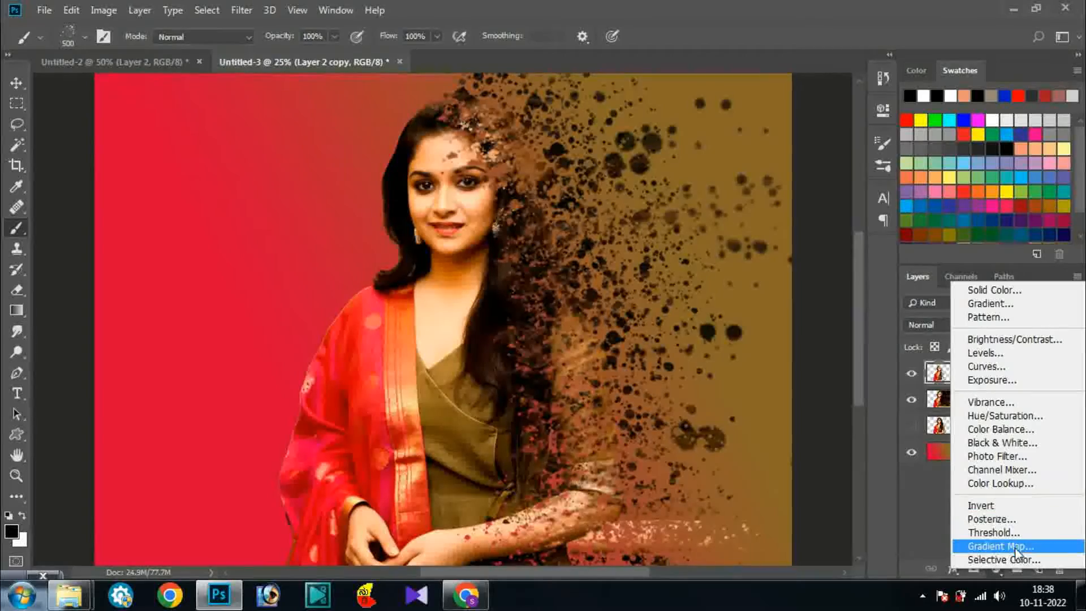
pyautogui.click(995, 570)
pyautogui.click(995, 570)
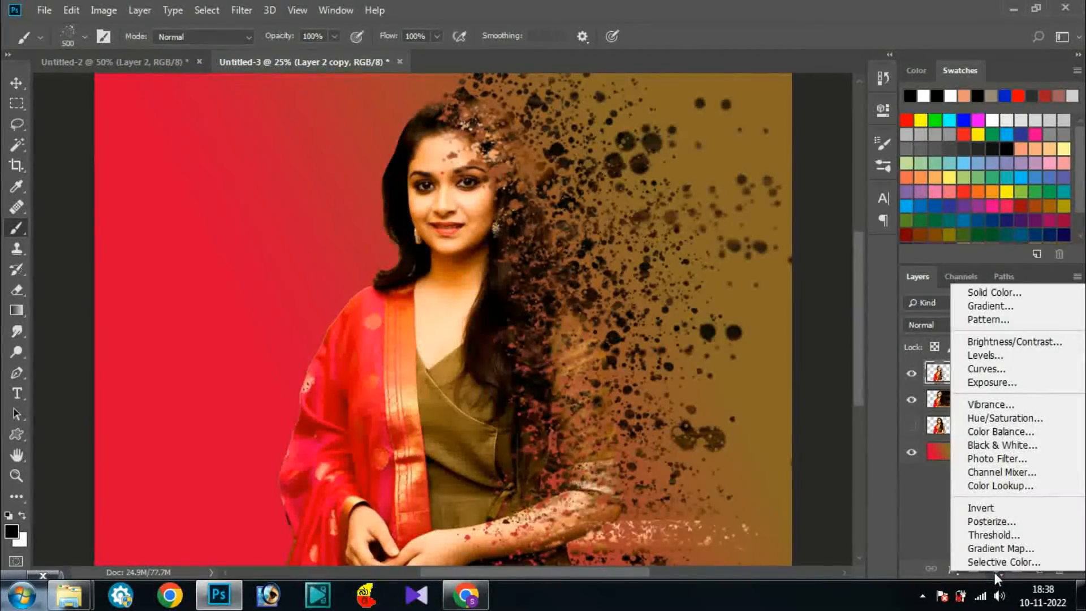
pyautogui.click(1011, 487)
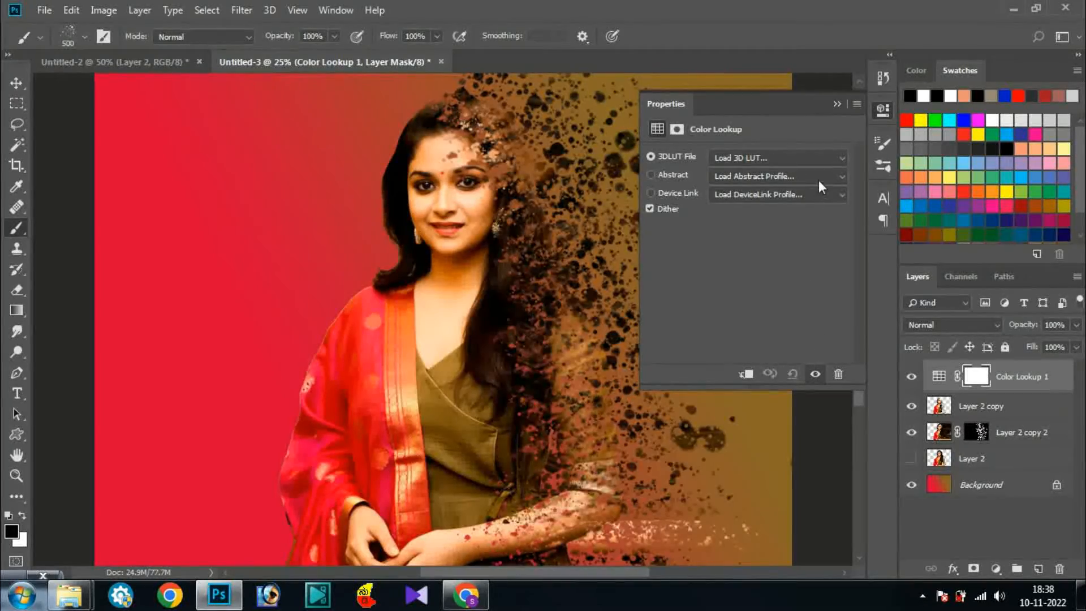
# Step: Try the 3D LUTs from Bleach Bypass.look through EdgyAmber.3DL on the Color Lookup adjustment
pyautogui.click(829, 164)
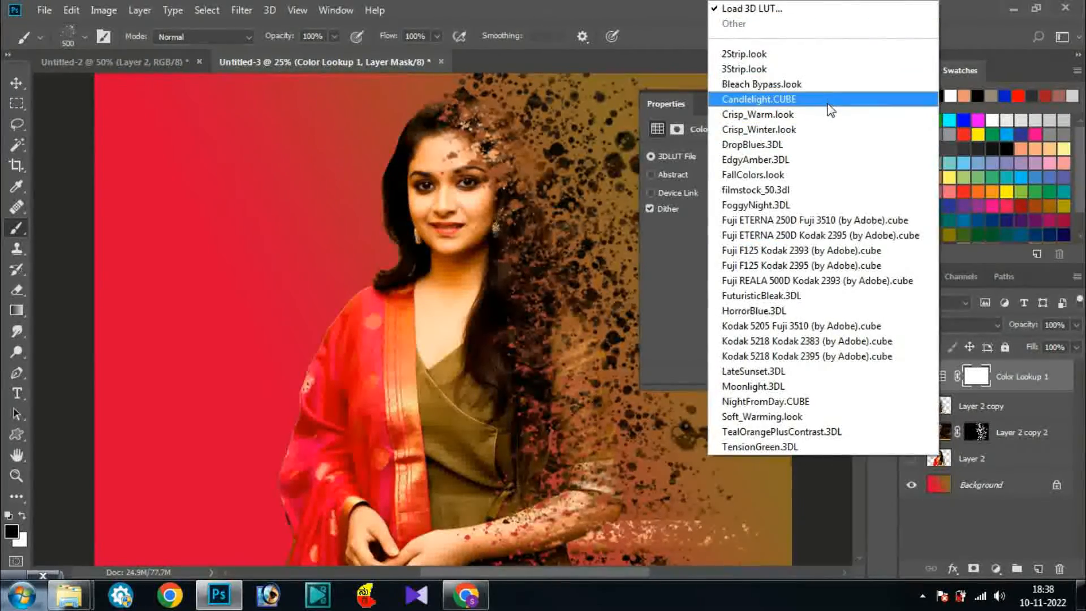
pyautogui.click(831, 86)
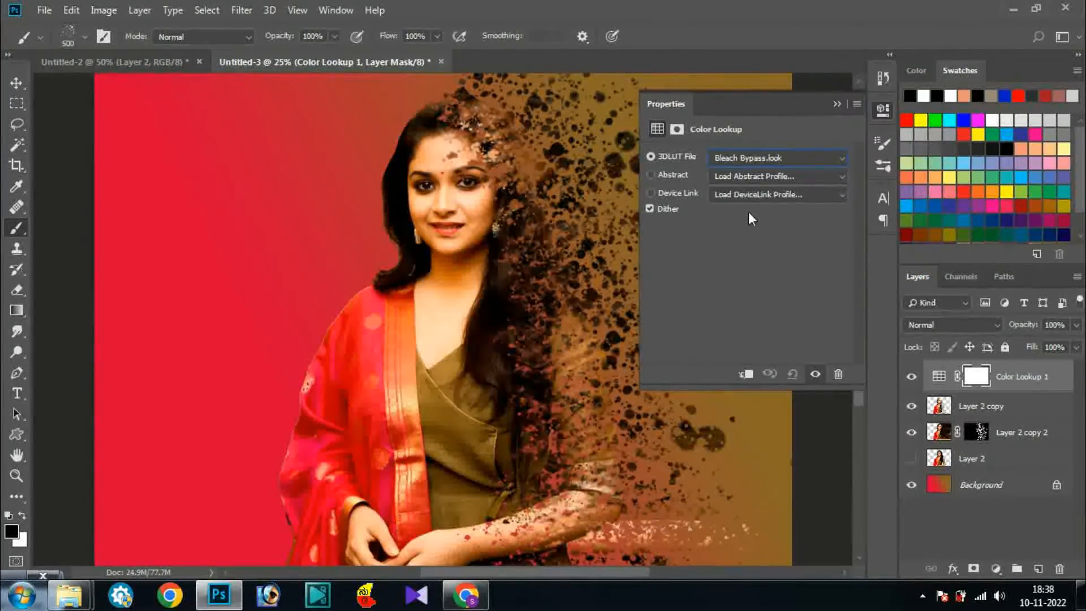
pyautogui.press('Down')
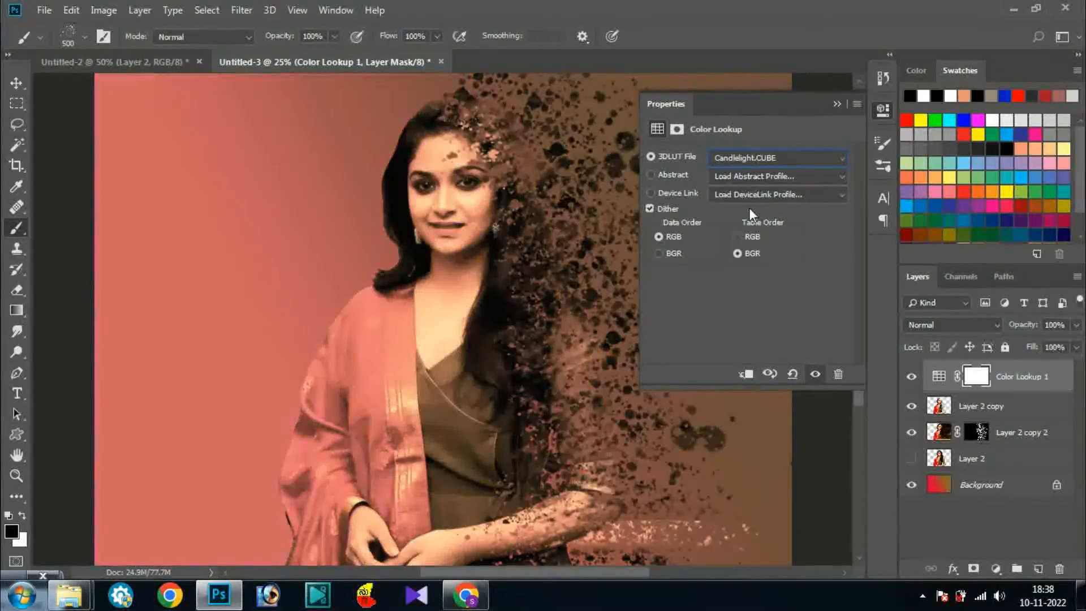
pyautogui.press('Down')
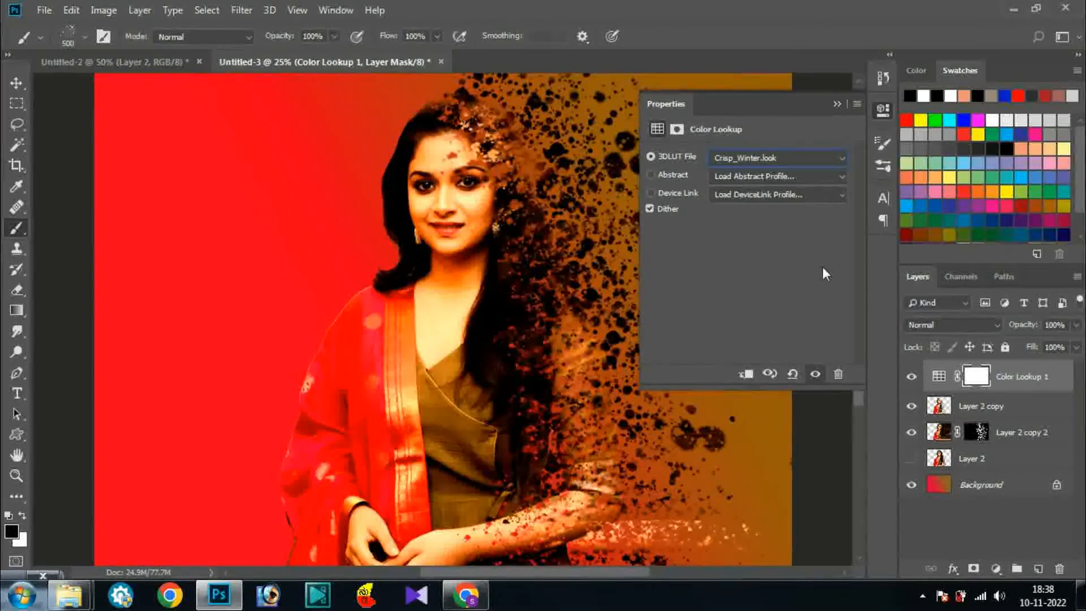
pyautogui.press('Down')
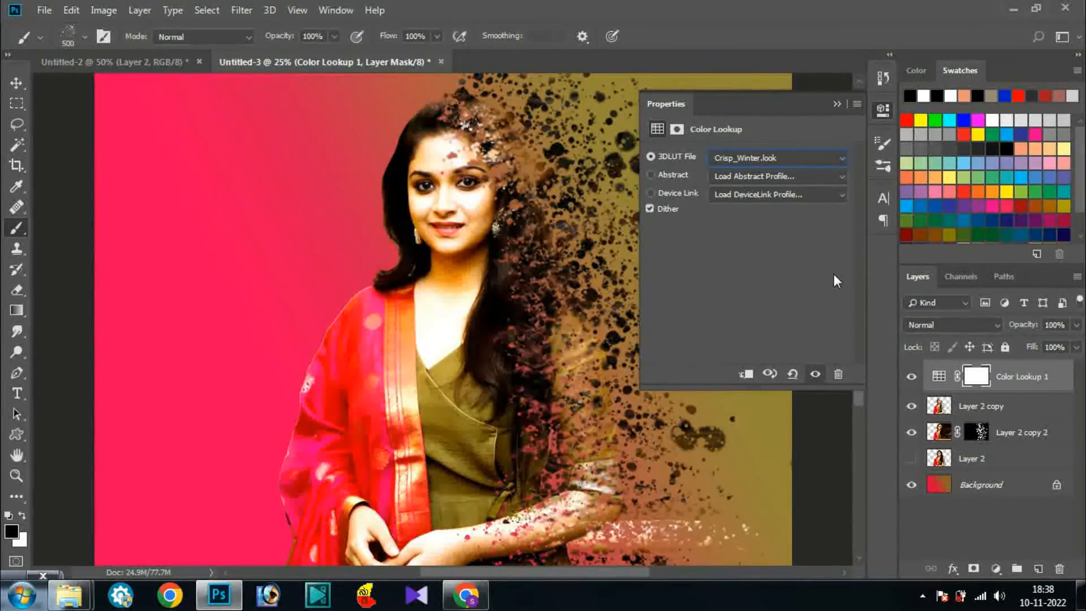
pyautogui.press('Down')
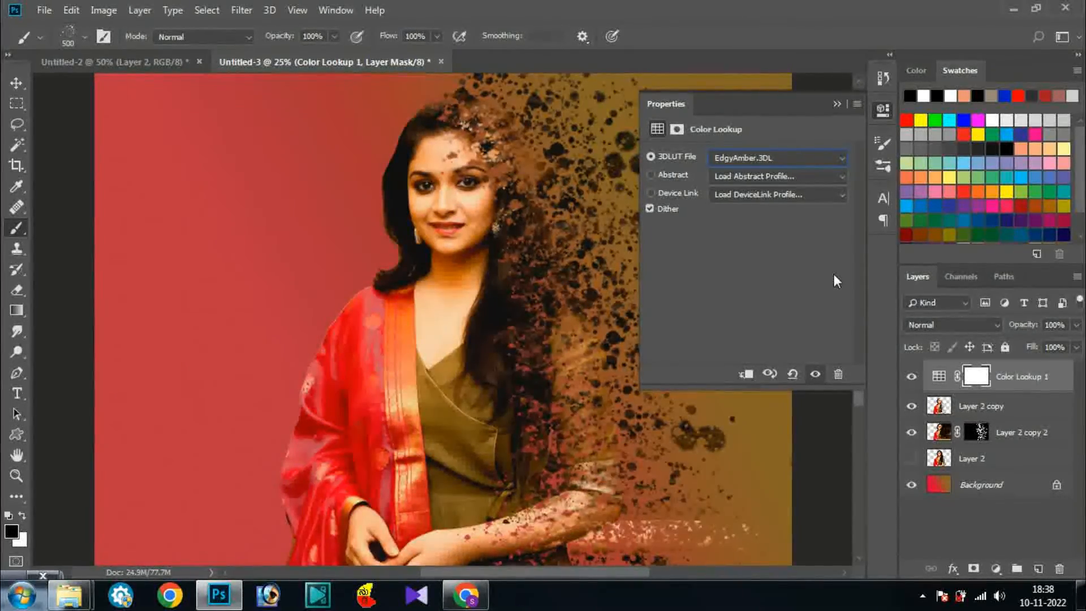
pyautogui.press('Down')
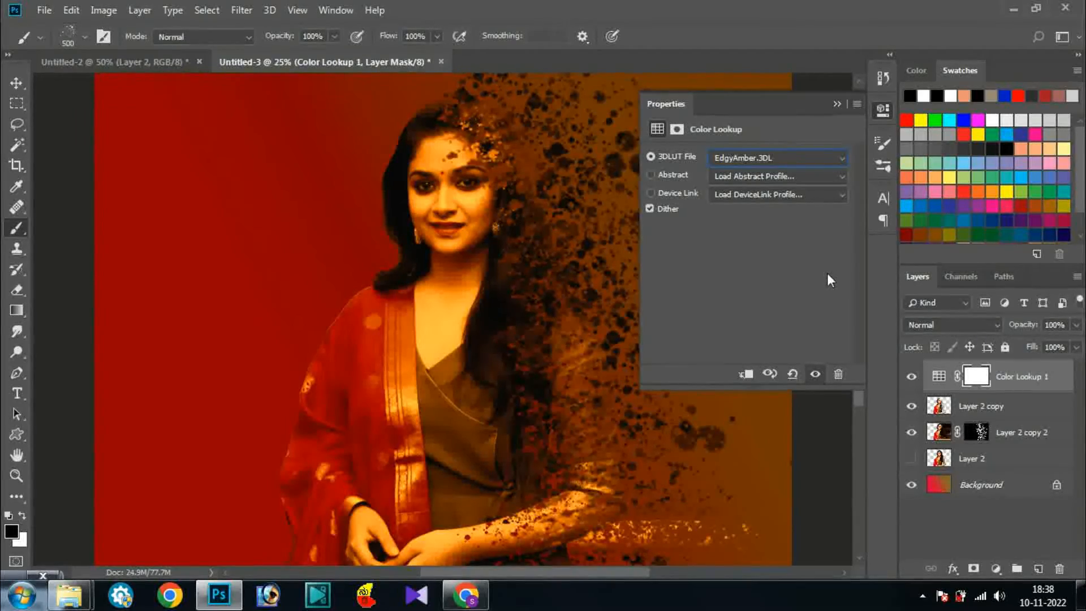
# Step: Set the Color Lookup's 3D LUT to FallColors.look and close its settings
pyautogui.hotkey('ctrl', '-')
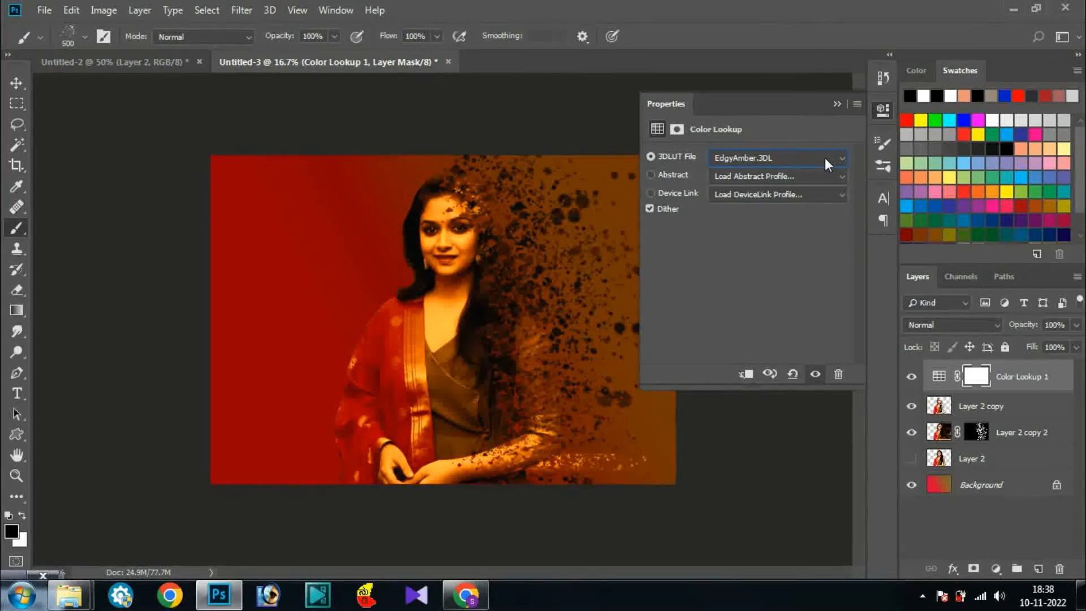
pyautogui.press('Down')
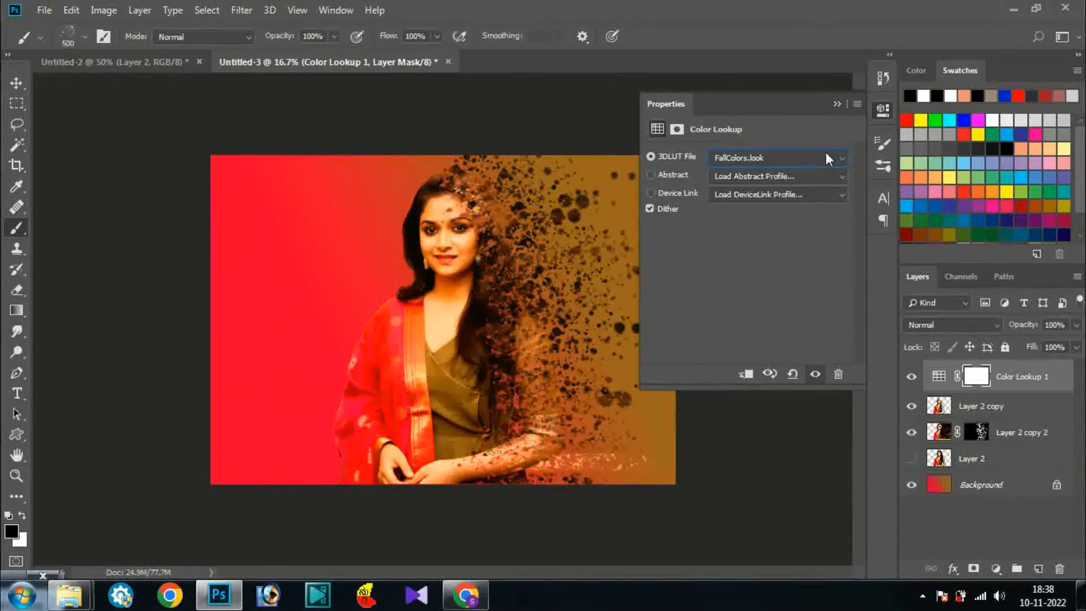
pyautogui.click(836, 104)
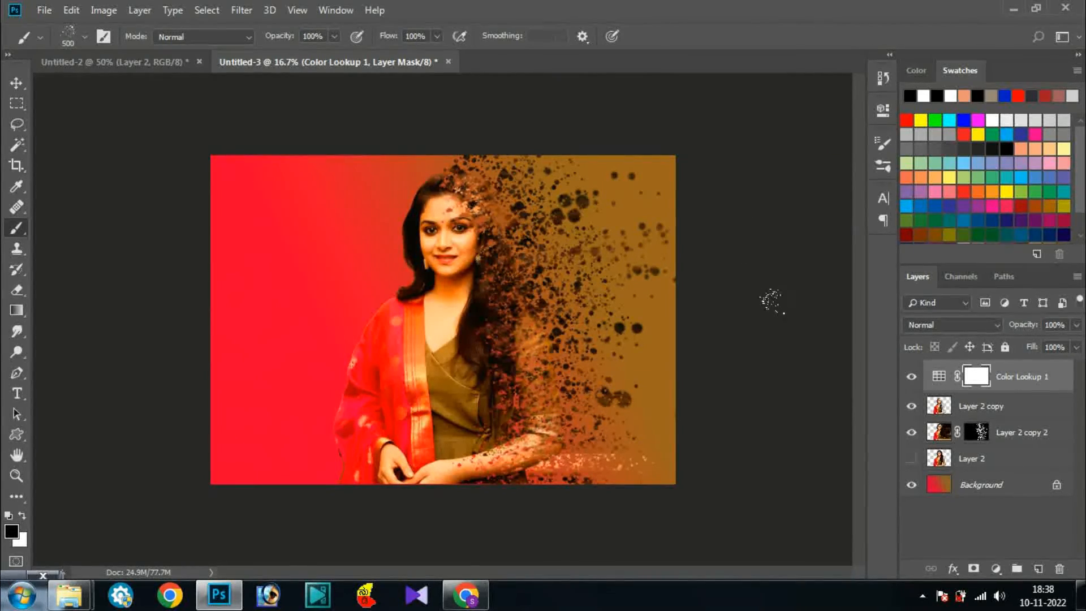
# Step: Dab the black 500-size speckle brush on the Color Lookup 1 mask over the light specks beside the forearm
pyautogui.click(567, 471)
pyautogui.click(570, 471)
pyautogui.click(585, 467)
pyautogui.click(576, 467)
# Step: Paint black speckles on the Layer 2 copy 2 mask to thin out the light specks along the image's lower-right edge
pyautogui.click(977, 433)
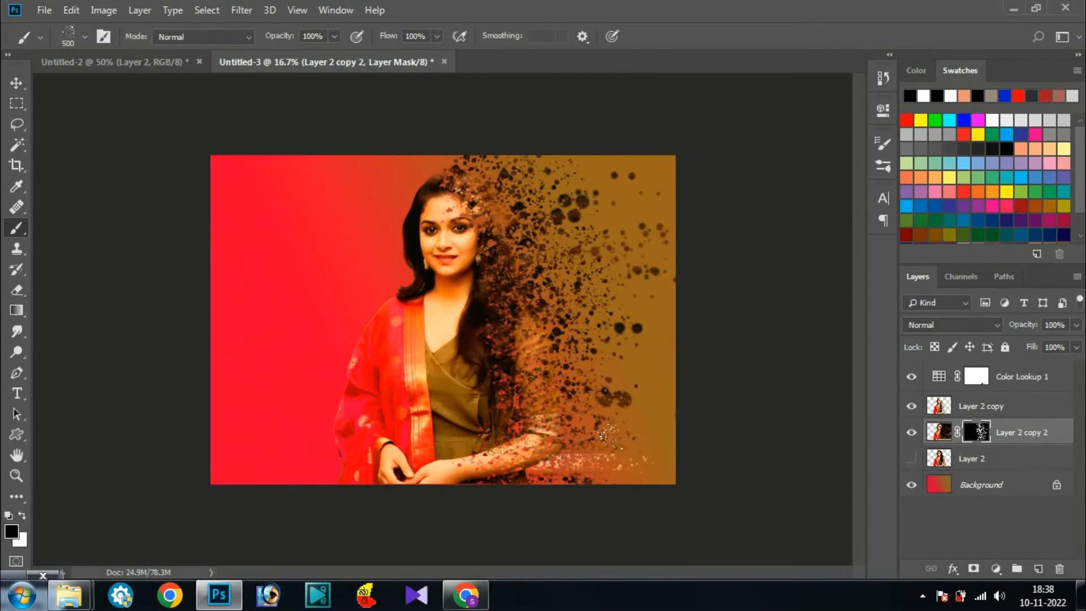
pyautogui.click(565, 477)
pyautogui.click(584, 475)
pyautogui.click(599, 470)
pyautogui.click(616, 469)
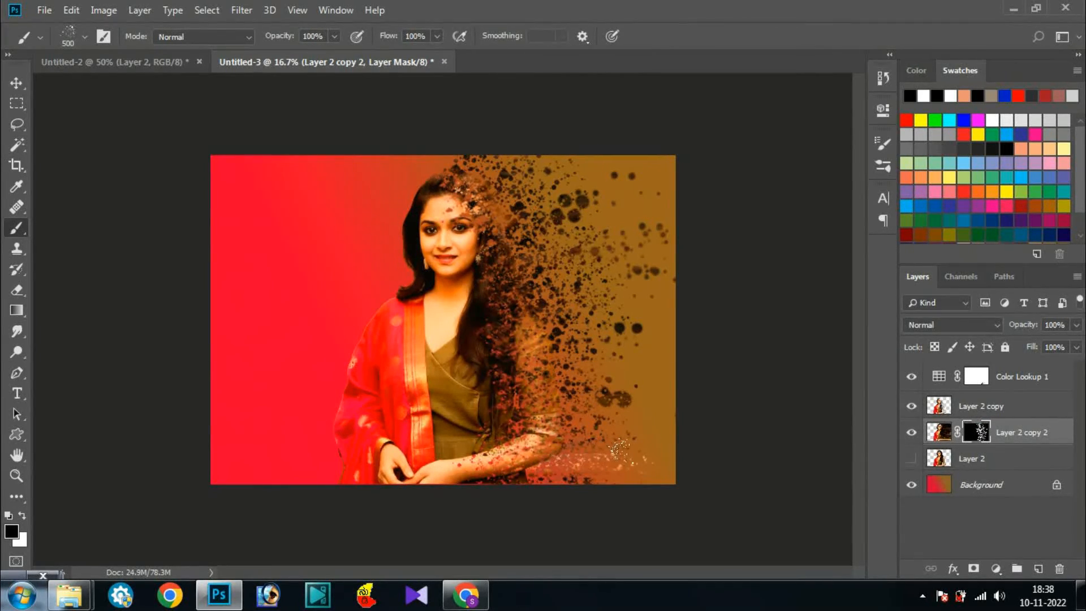
pyautogui.click(620, 475)
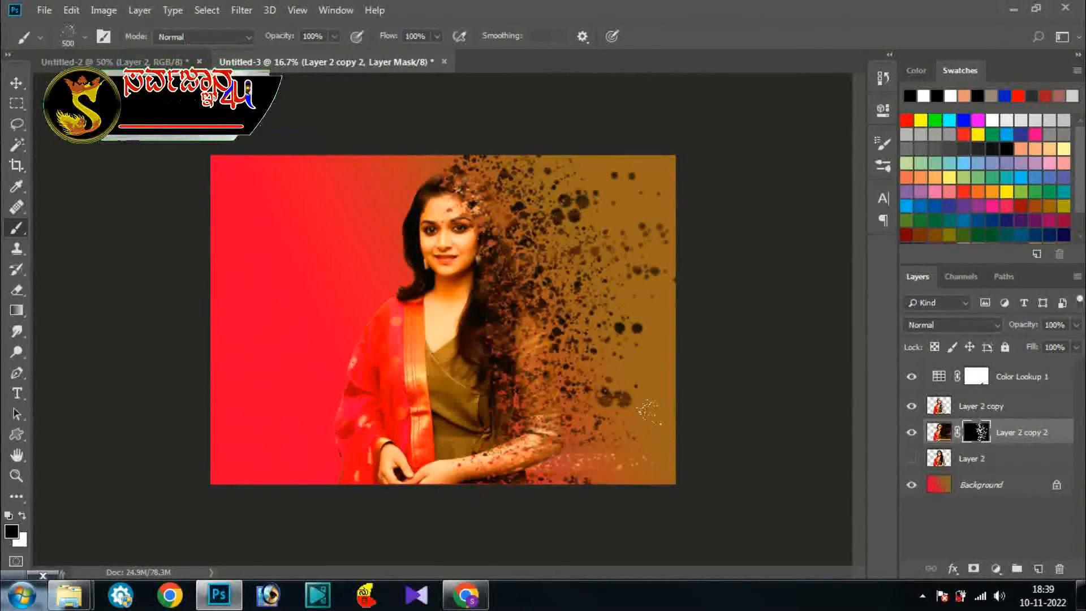
pyautogui.click(613, 475)
pyautogui.click(634, 470)
pyautogui.click(594, 468)
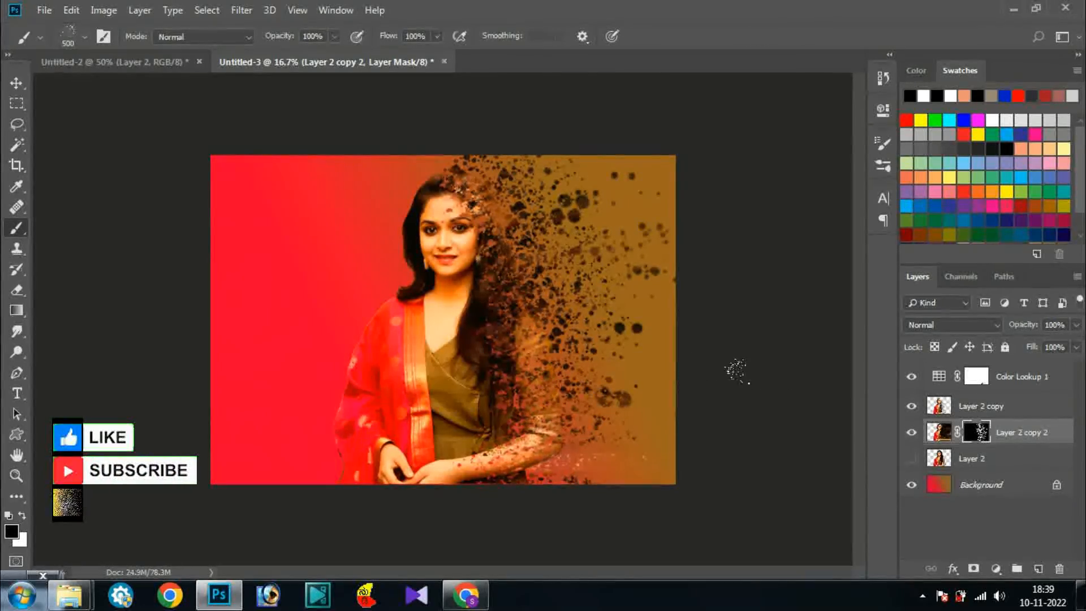
pyautogui.press('v')
pyautogui.click(12, 576)
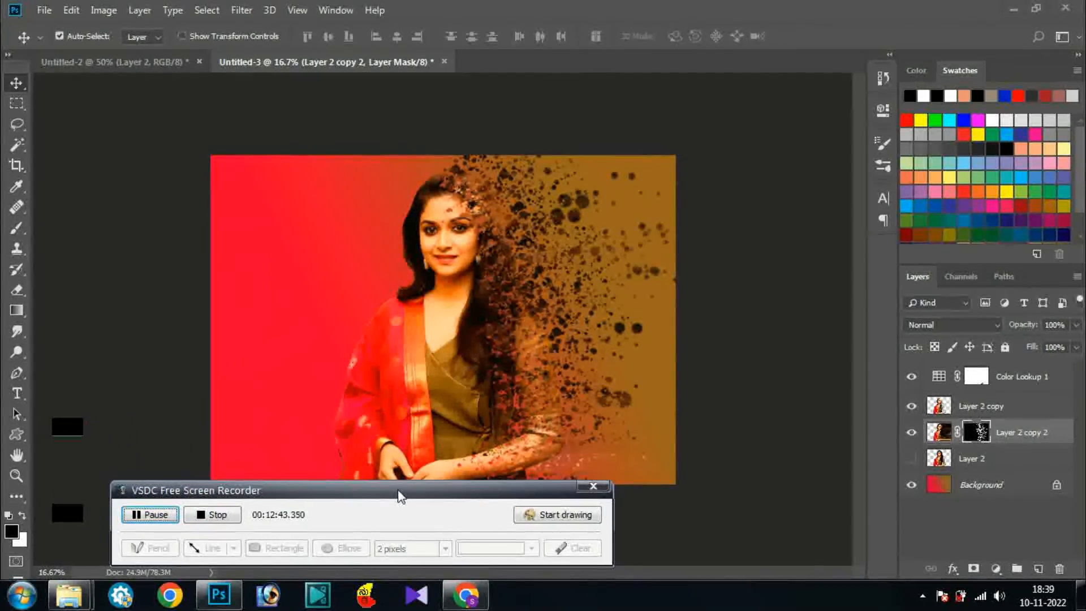
pyautogui.moveTo(570, 491); pyautogui.dragTo(27, 578)
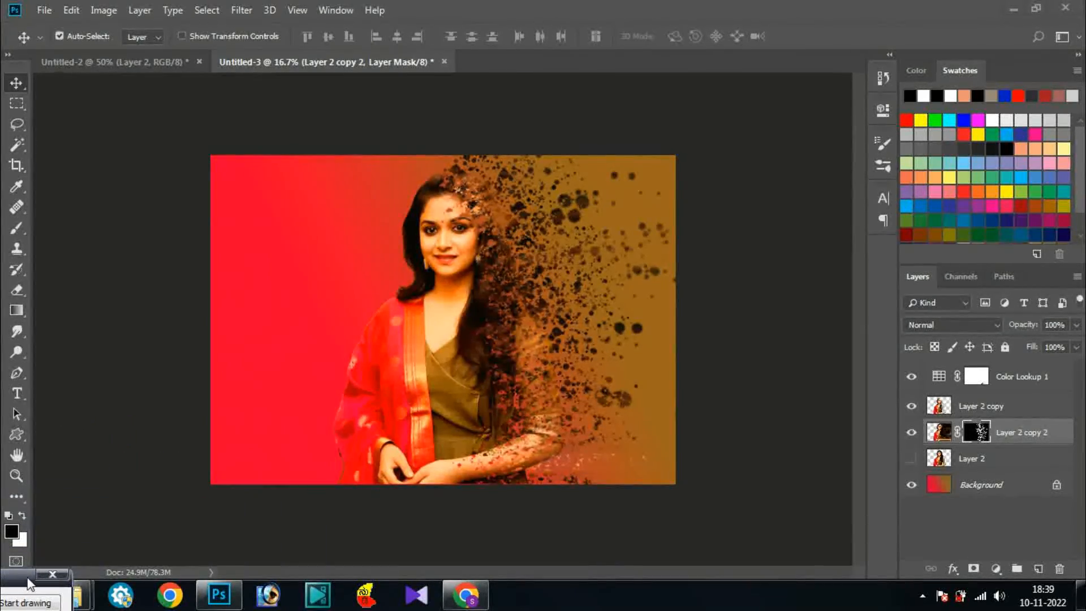
pyautogui.click(447, 403)
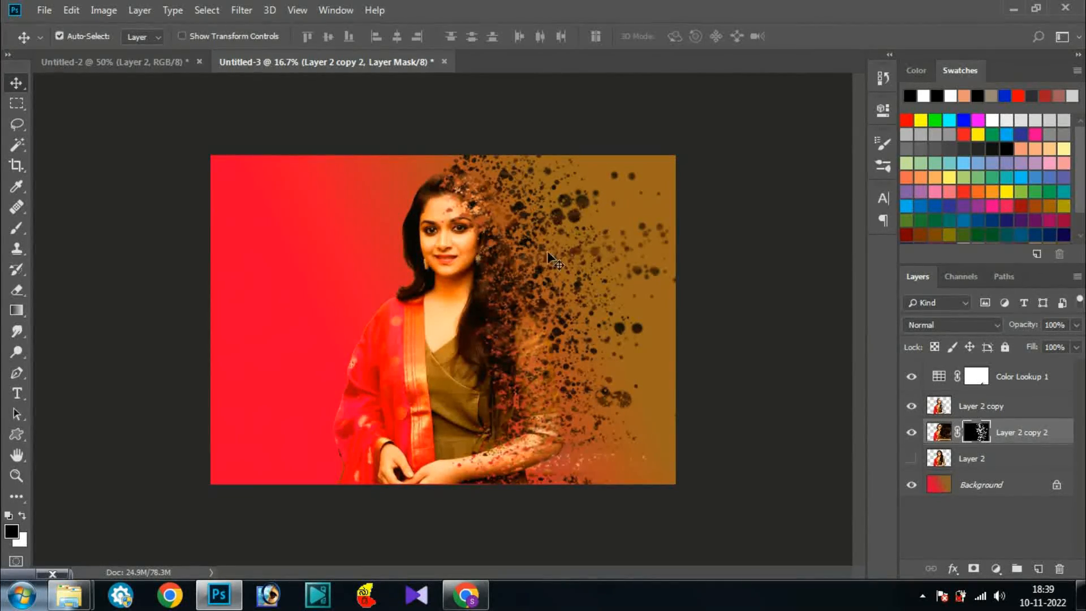
pyautogui.click(38, 552)
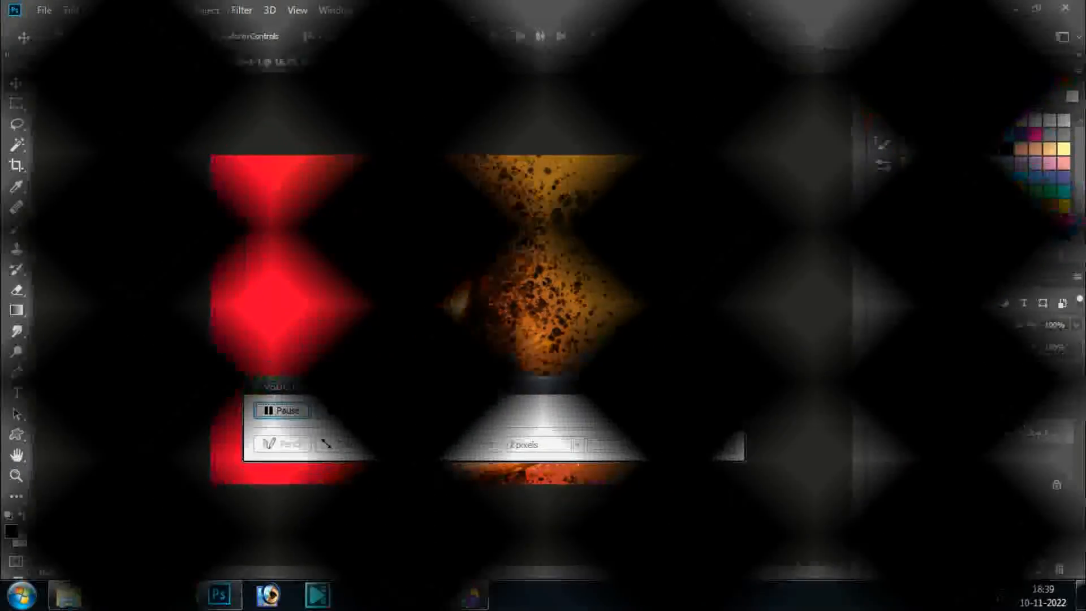